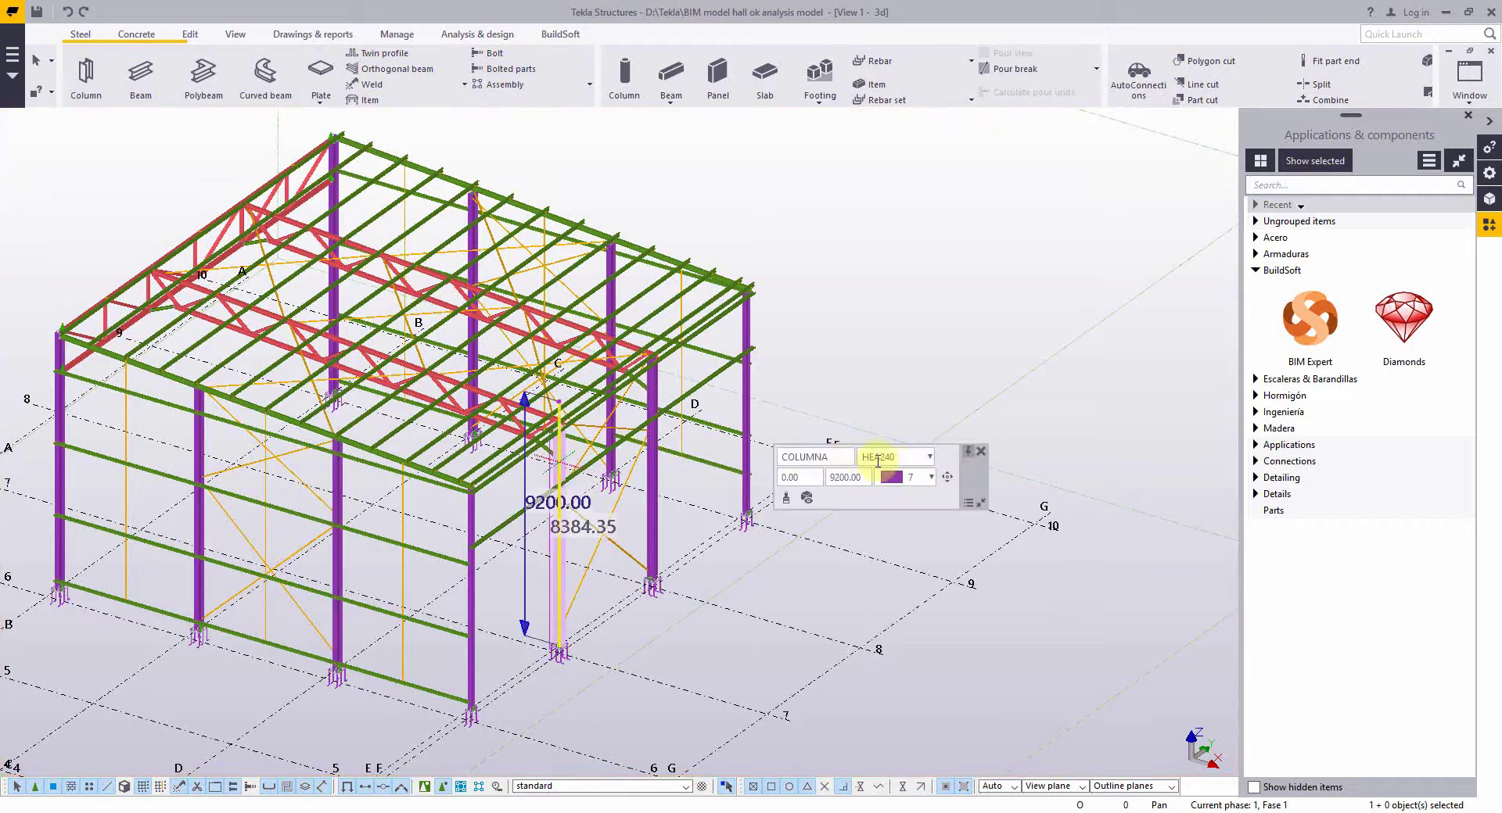
- Inspect the profiles of the hall's column, roof purlin and truss beam in the 3D model
{"action": "left_click", "coordinate": [394, 444]}
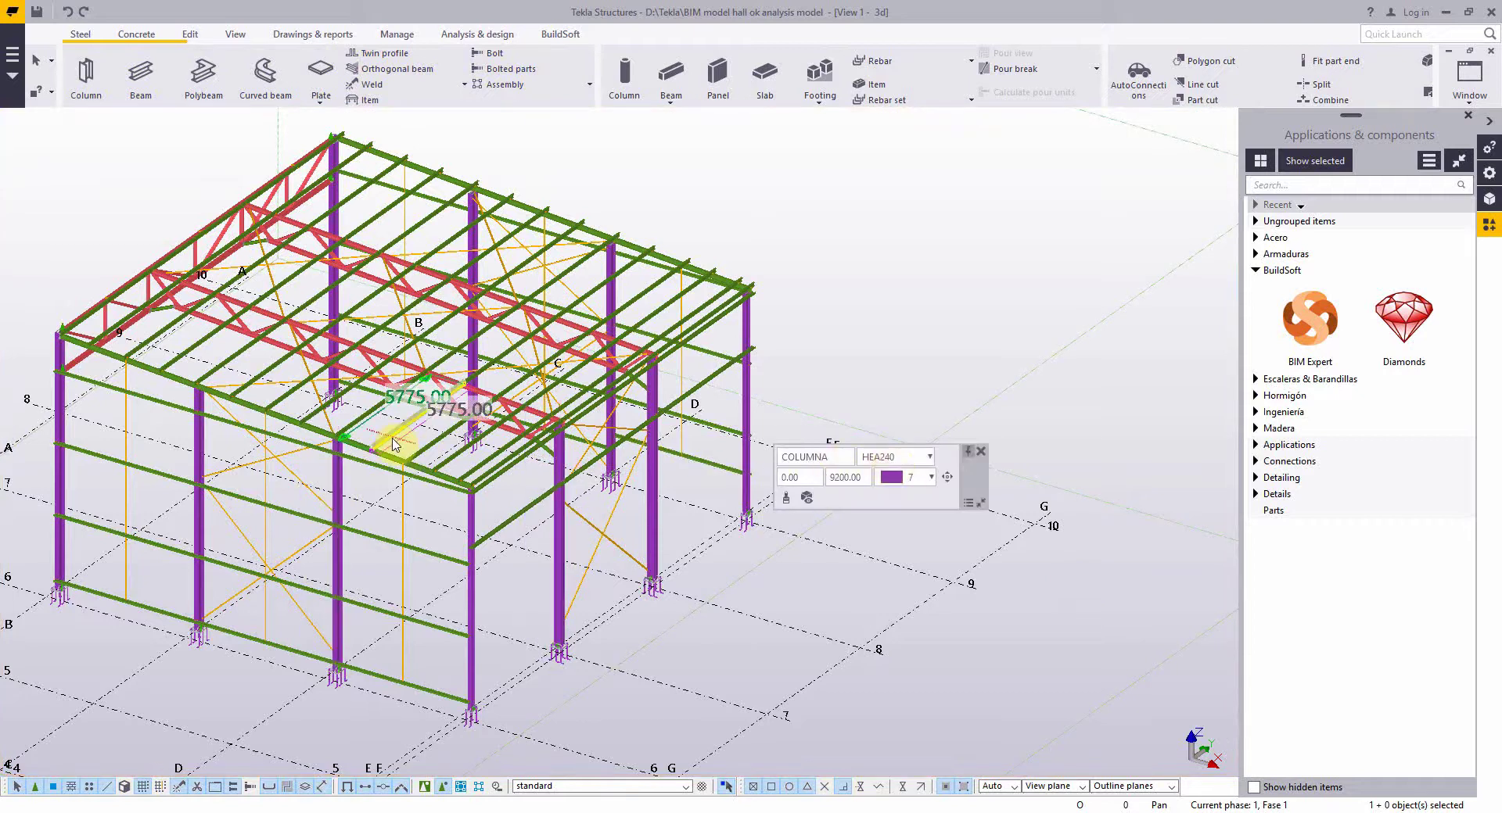
{"action": "left_click", "coordinate": [305, 489]}
{"action": "left_click", "coordinate": [459, 404]}
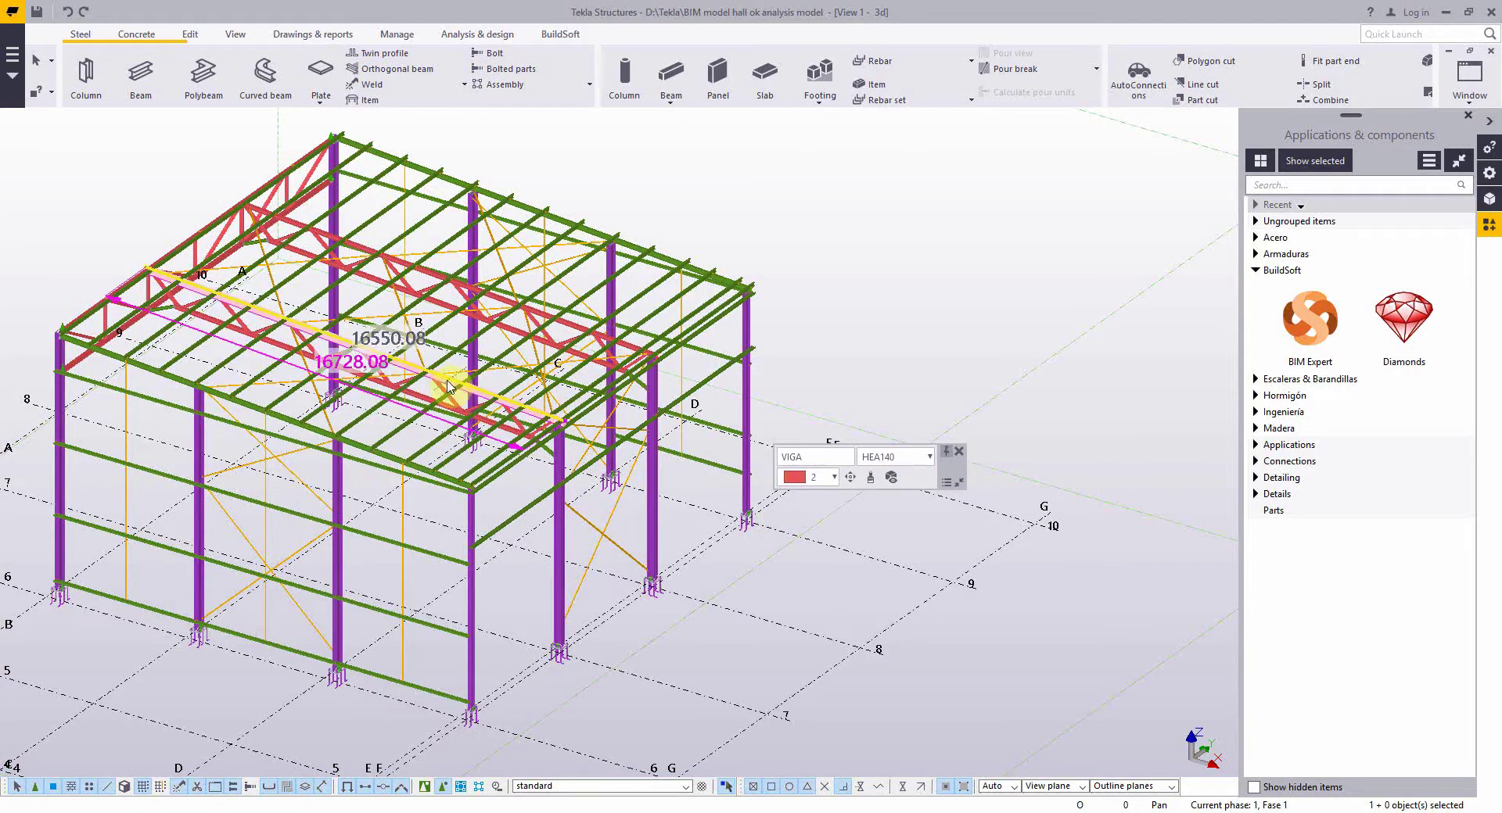
{"action": "left_click", "coordinate": [463, 404]}
{"action": "left_click", "coordinate": [958, 452]}
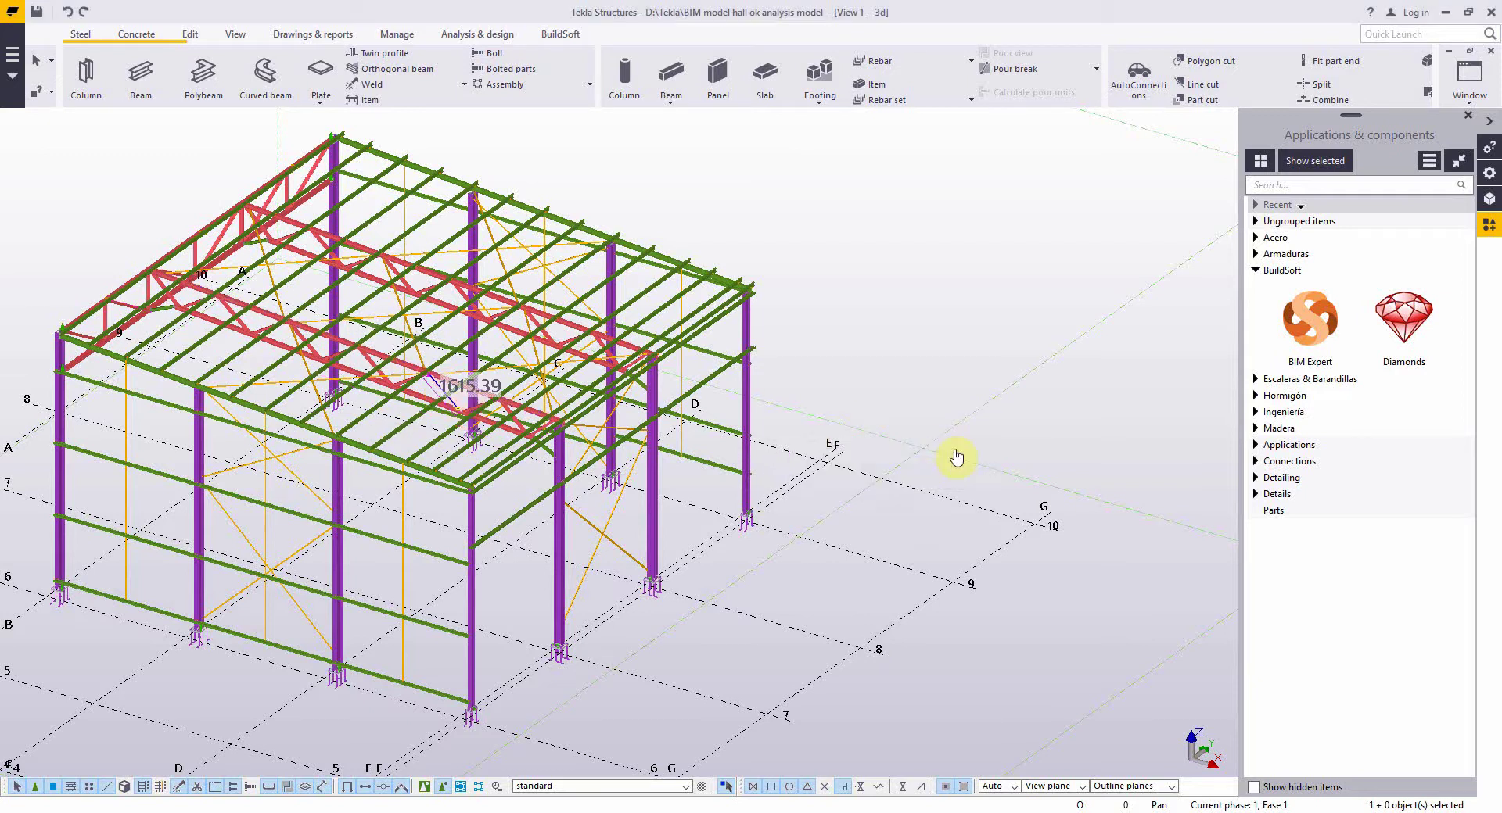
- Display analysis model Model 1 and then Model 2 good on the hall structure
{"action": "left_click", "coordinate": [458, 36]}
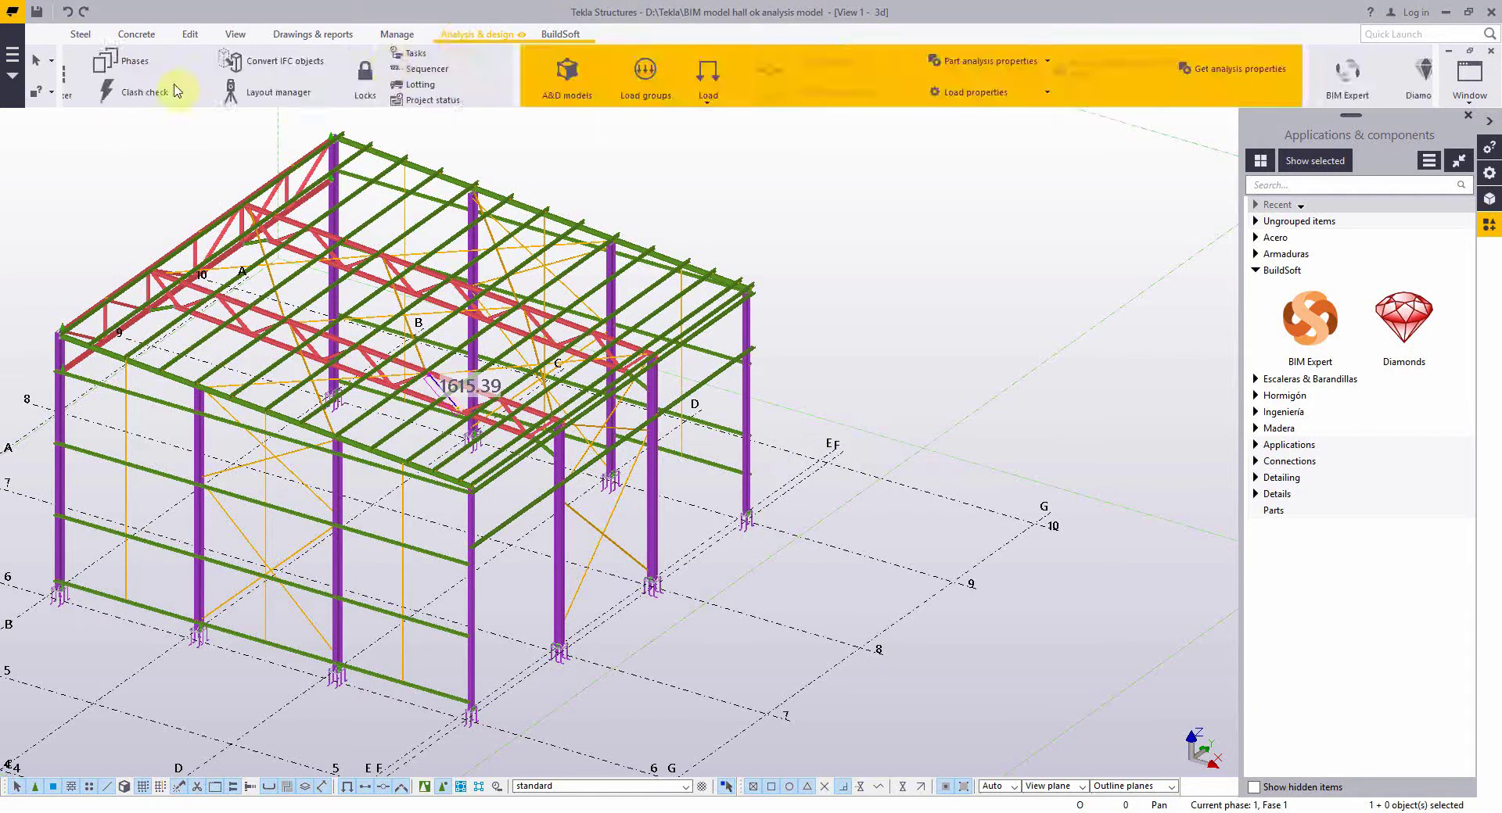
{"action": "left_click", "coordinate": [109, 74]}
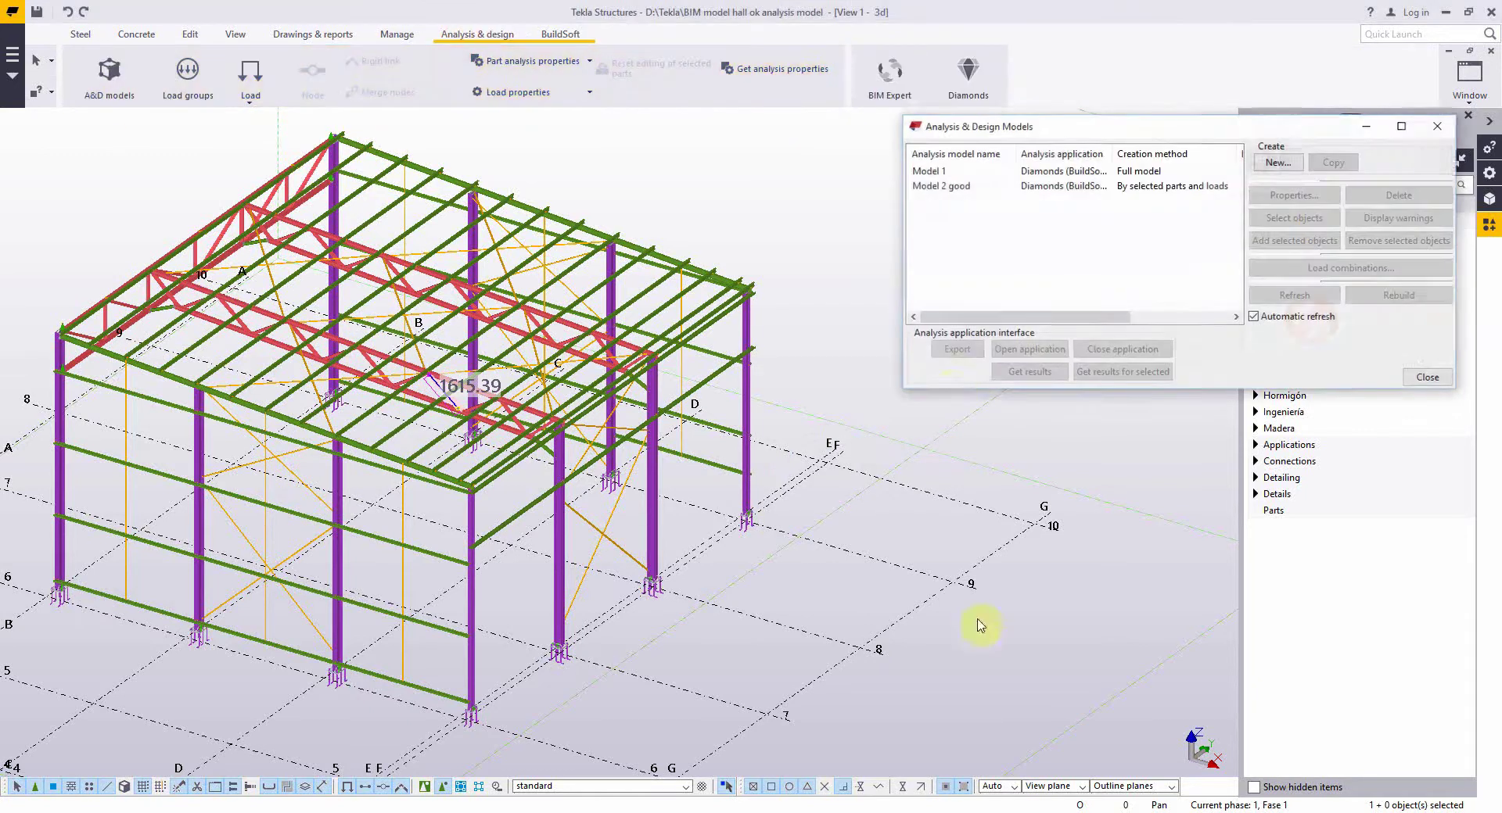
{"action": "left_click", "coordinate": [941, 172]}
{"action": "left_click", "coordinate": [953, 185]}
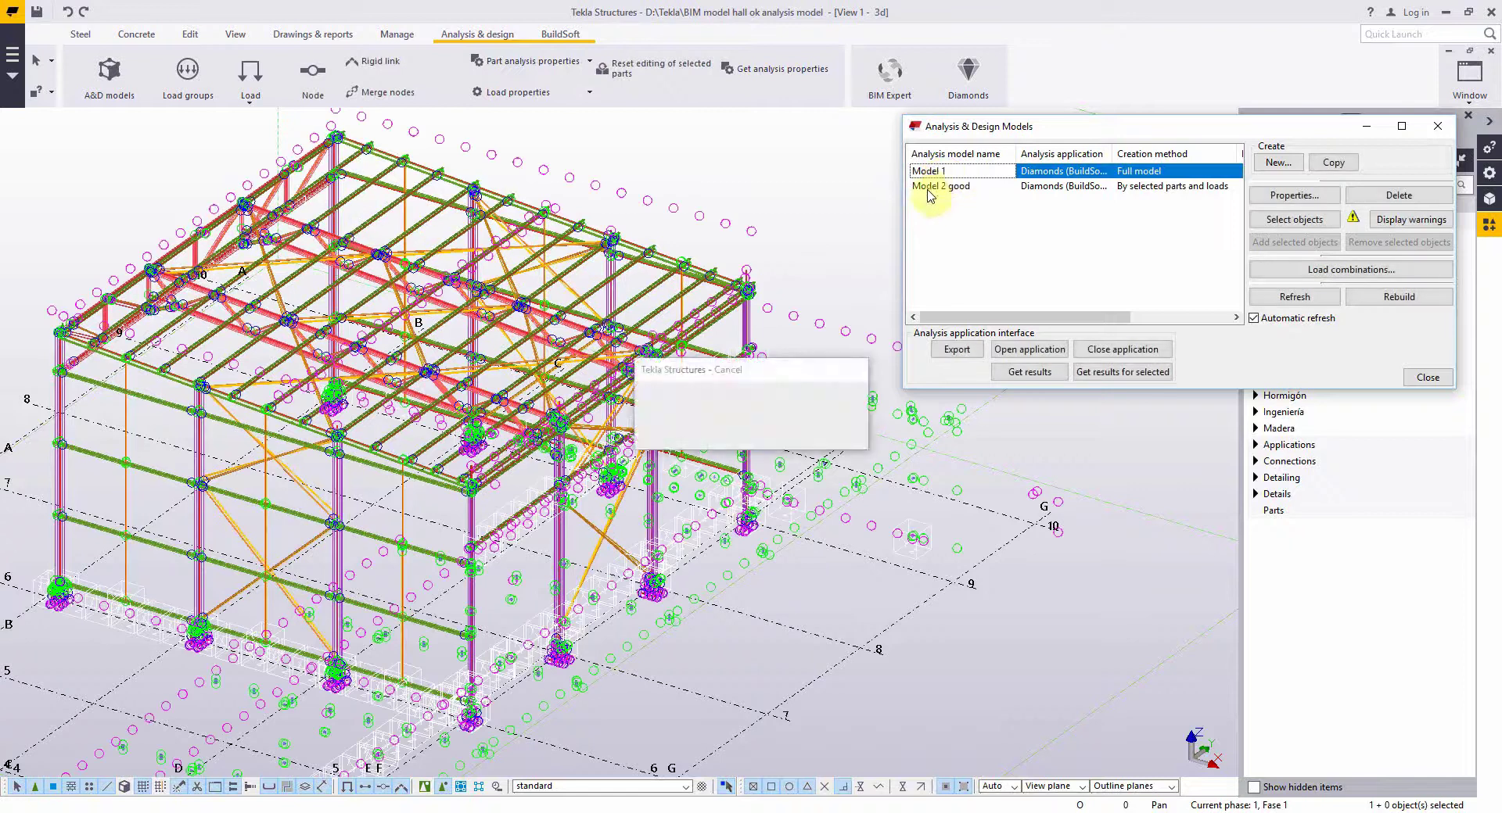
{"action": "scroll", "coordinate": [608, 343], "scroll_direction": "up", "scroll_amount": 5}
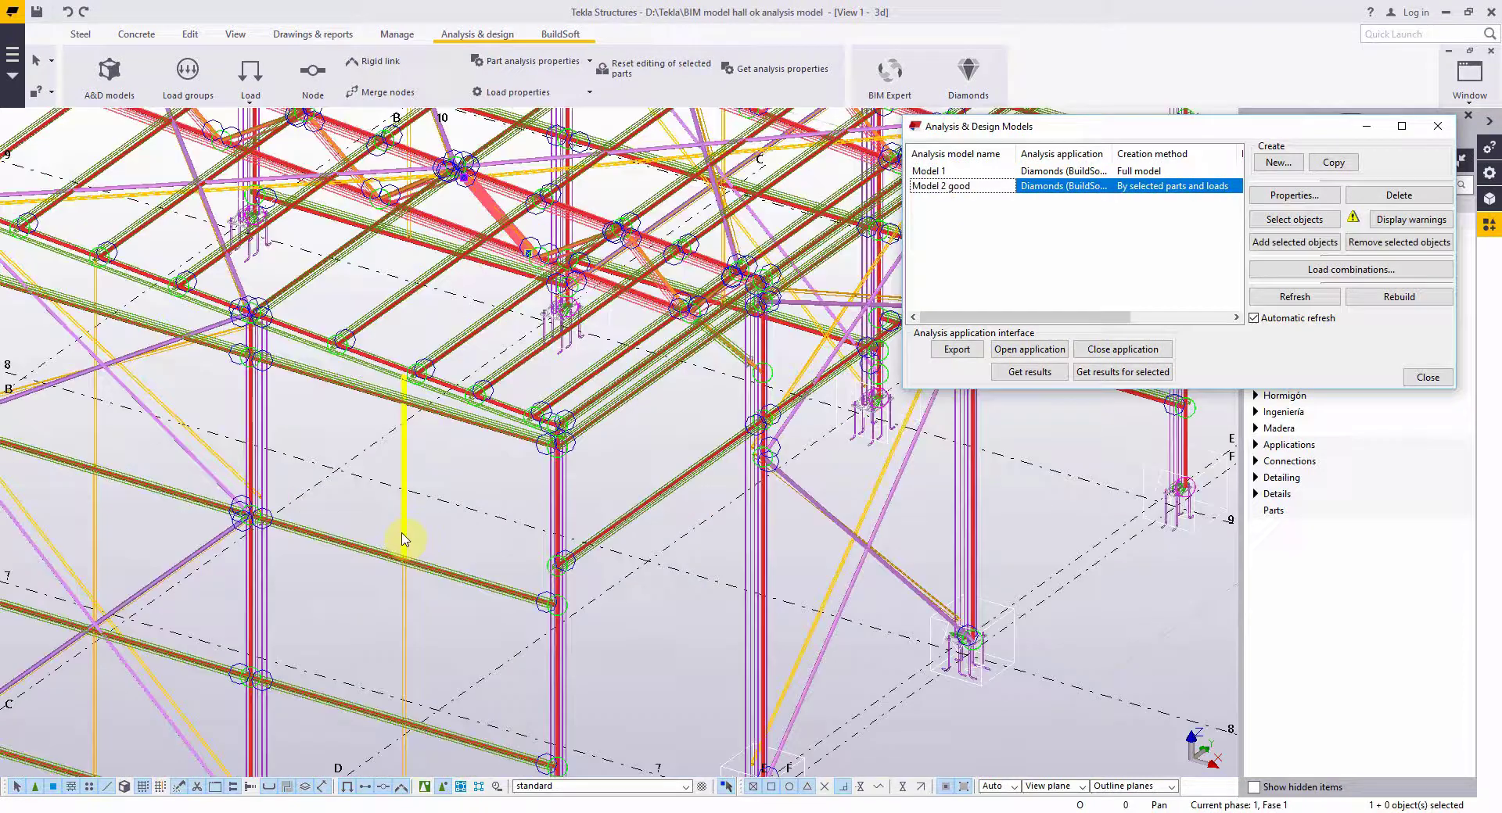
- Review the start releases, end releases and axis position in a wall rail's analysis properties
{"action": "double_click", "coordinate": [616, 558]}
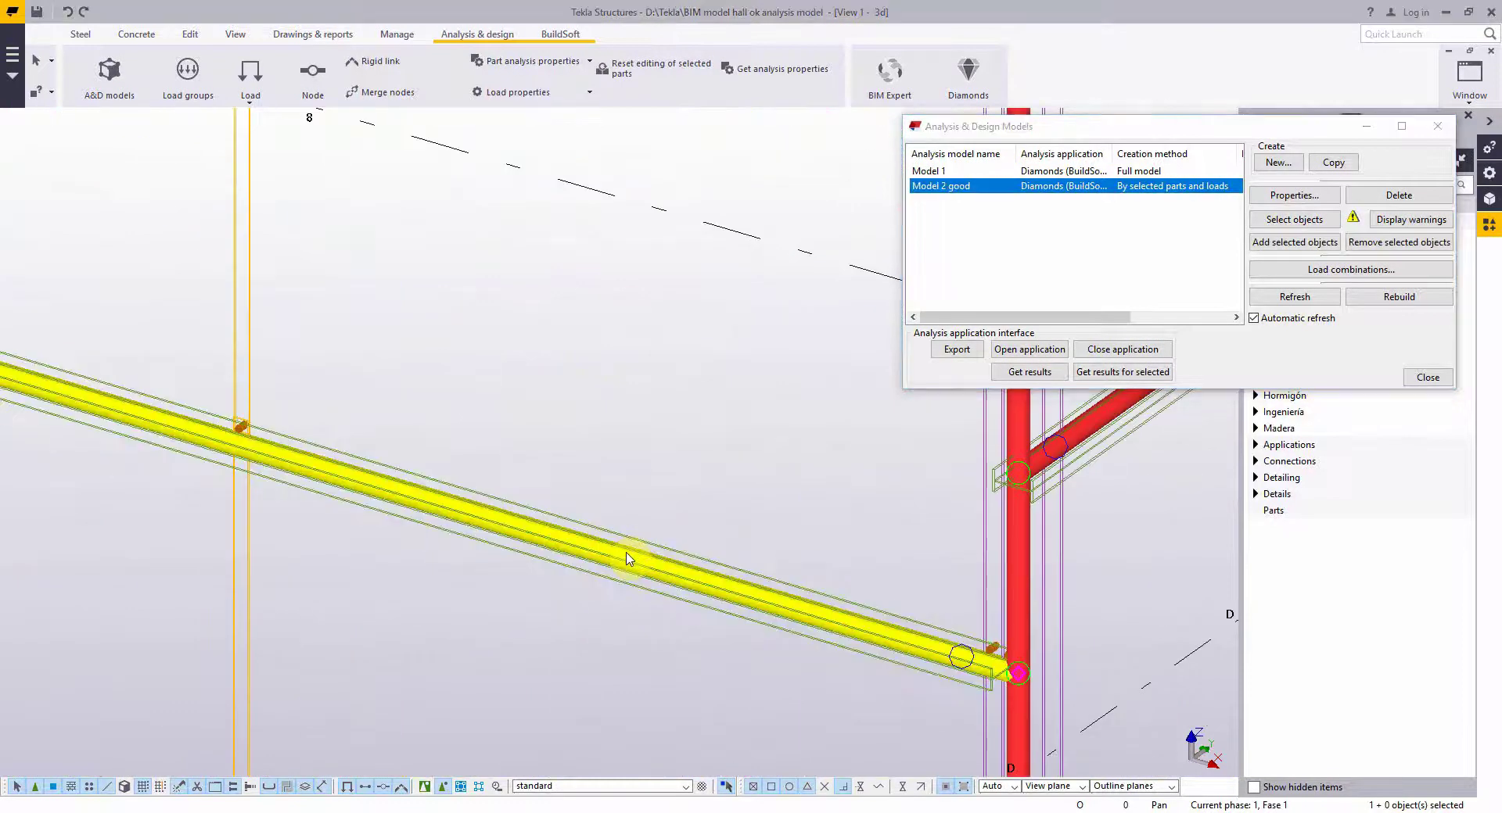
{"action": "left_click", "coordinate": [268, 364]}
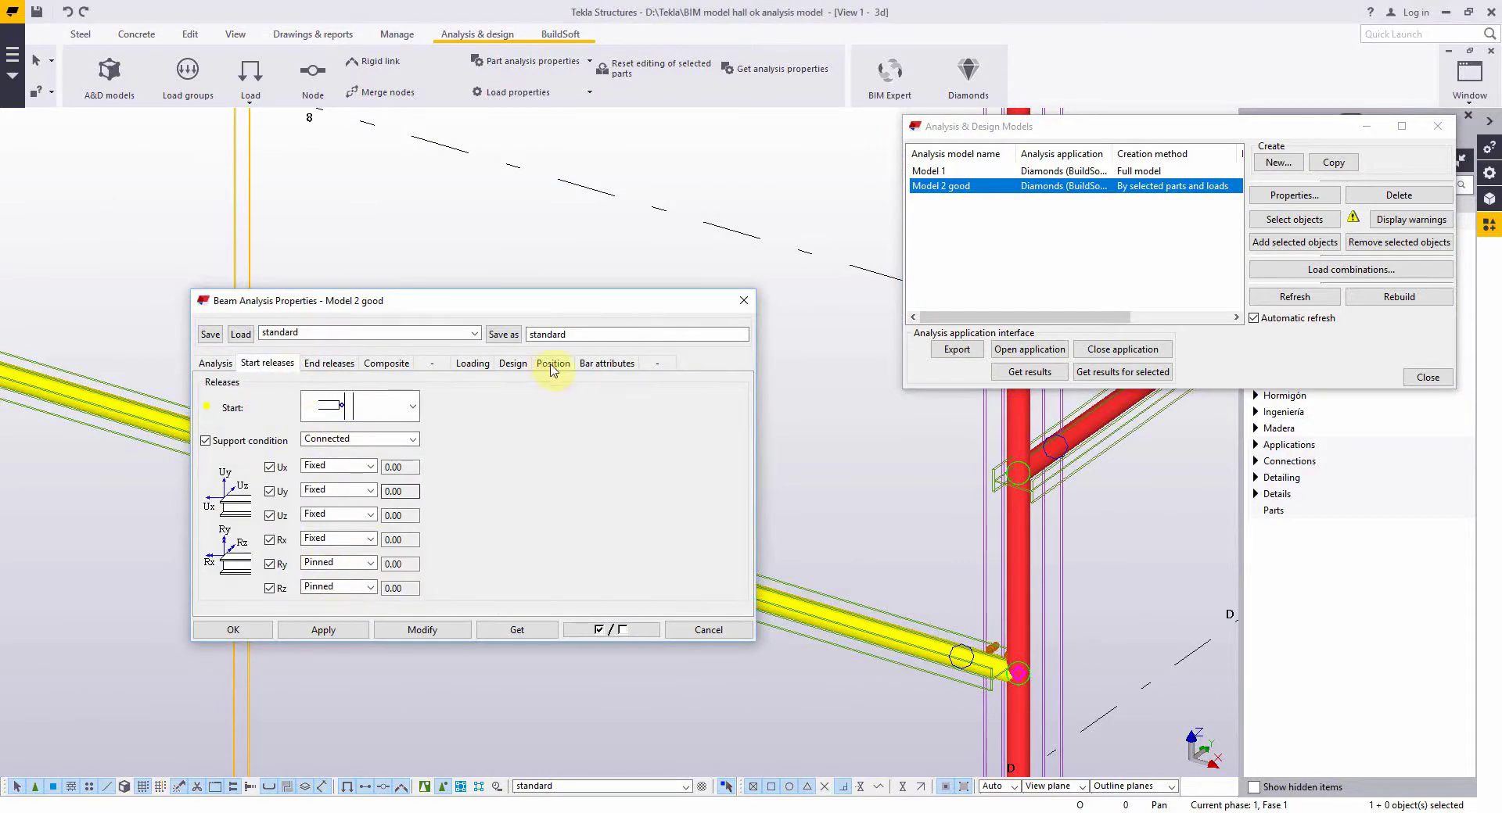
{"action": "left_click", "coordinate": [322, 365]}
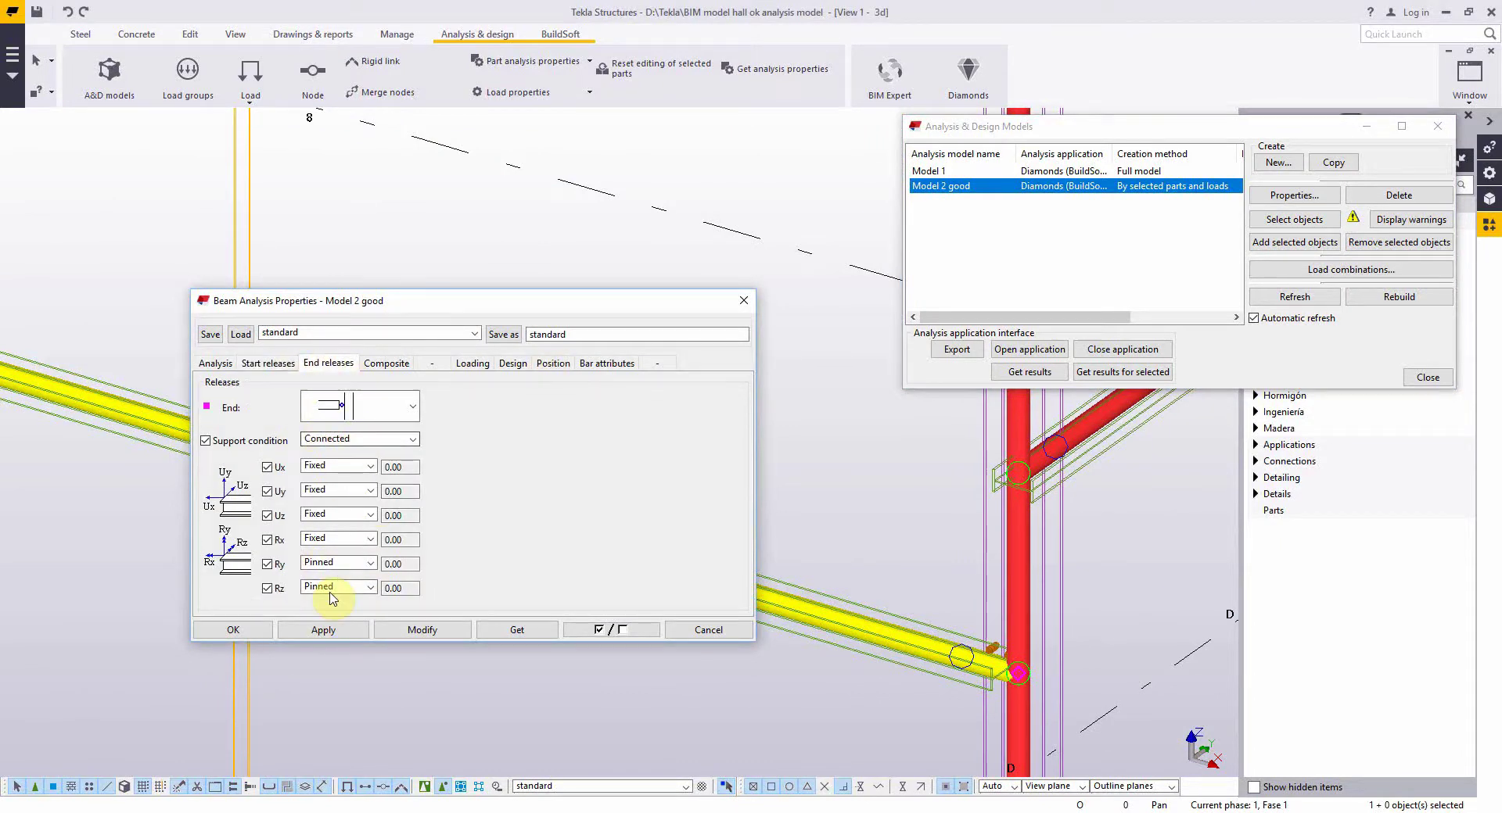
{"action": "left_click", "coordinate": [557, 364]}
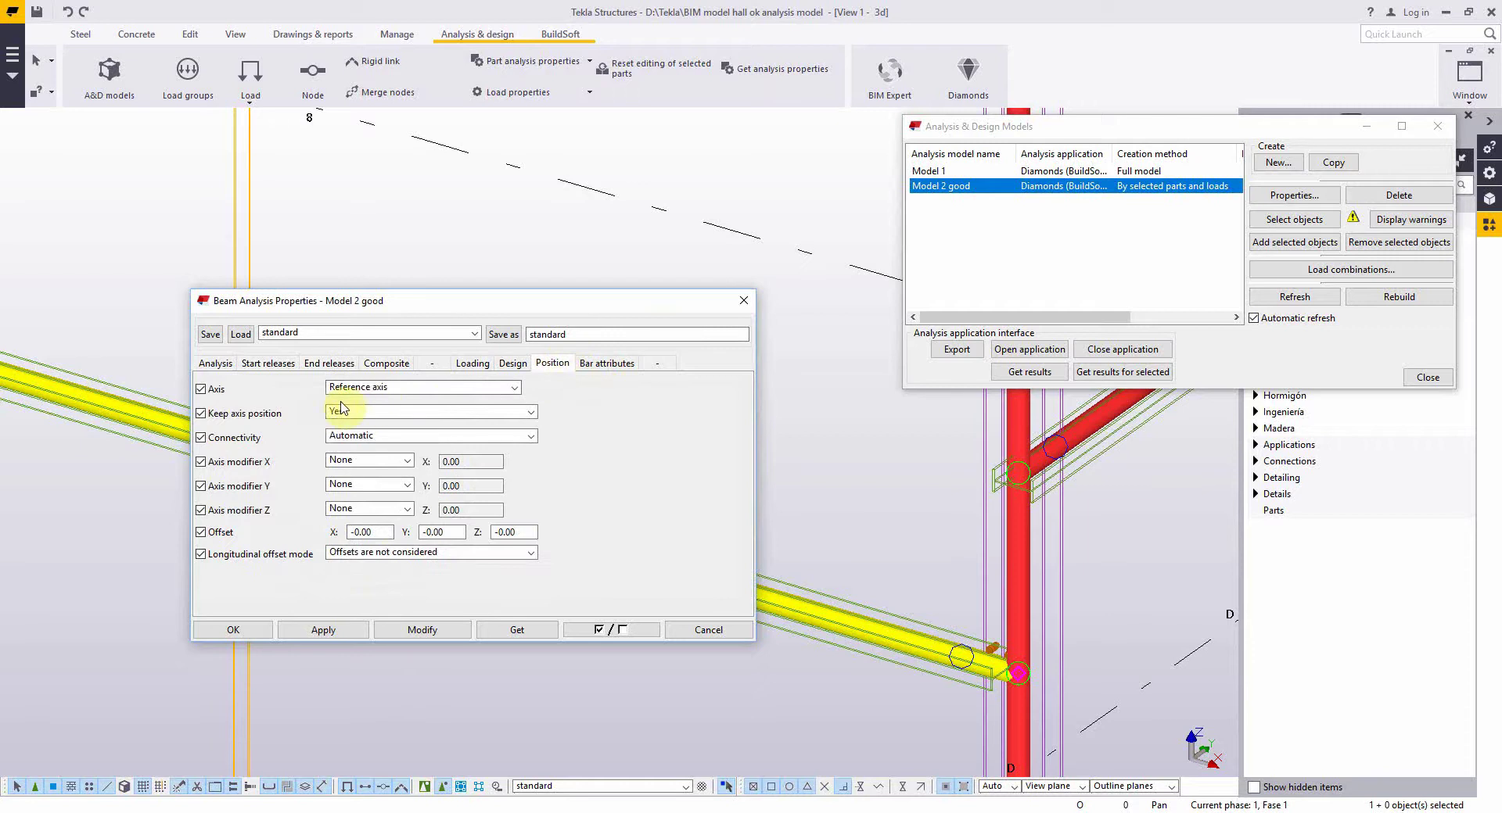
{"action": "left_click", "coordinate": [744, 303]}
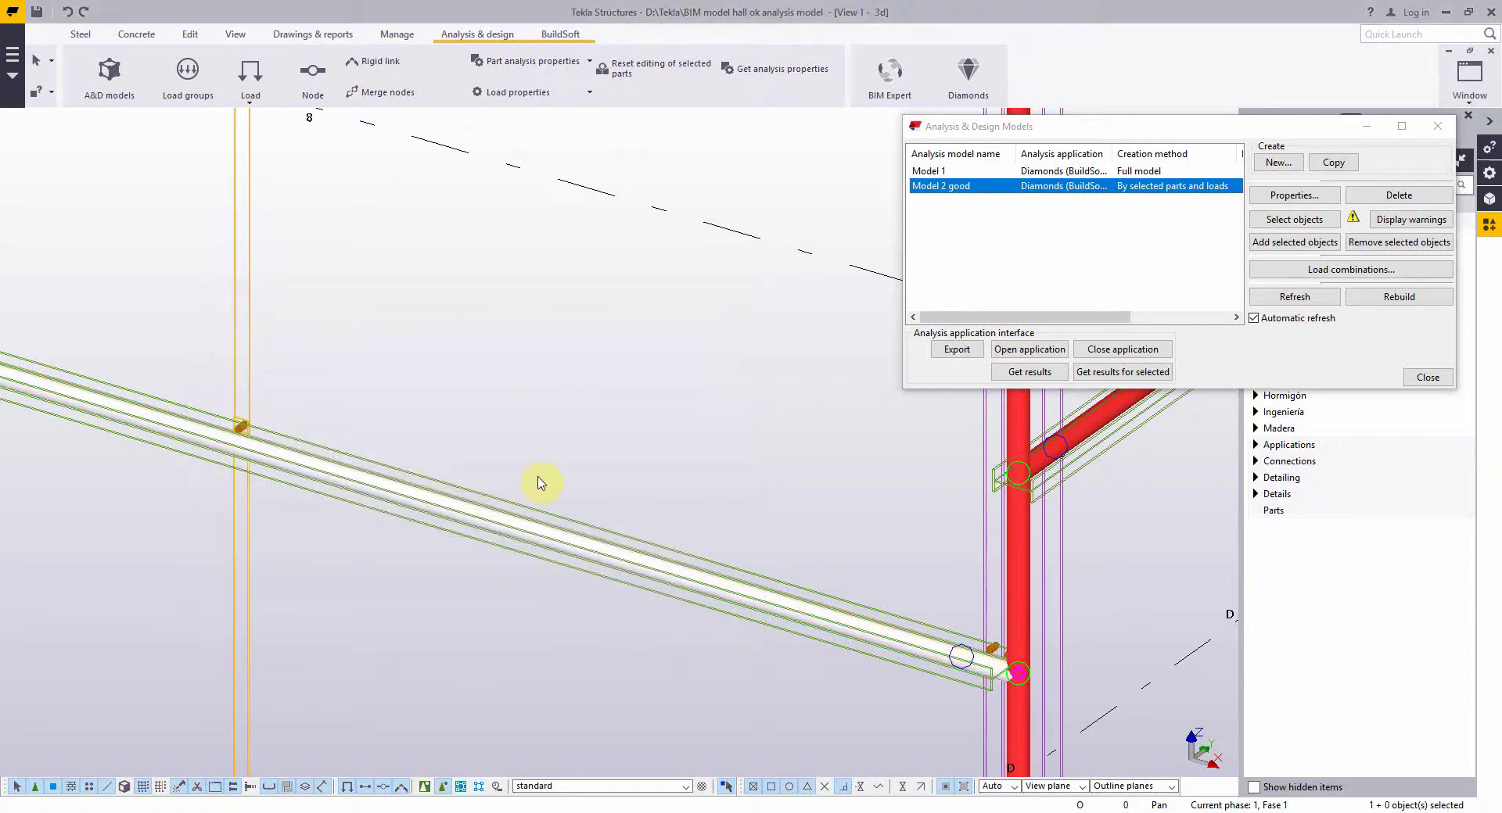
- Examine how the analysis members meet at a roof truss node, and close the analysis models list
{"action": "scroll", "coordinate": [502, 526], "scroll_direction": "down", "scroll_amount": 6}
{"action": "scroll", "coordinate": [488, 275], "scroll_direction": "up", "scroll_amount": 8}
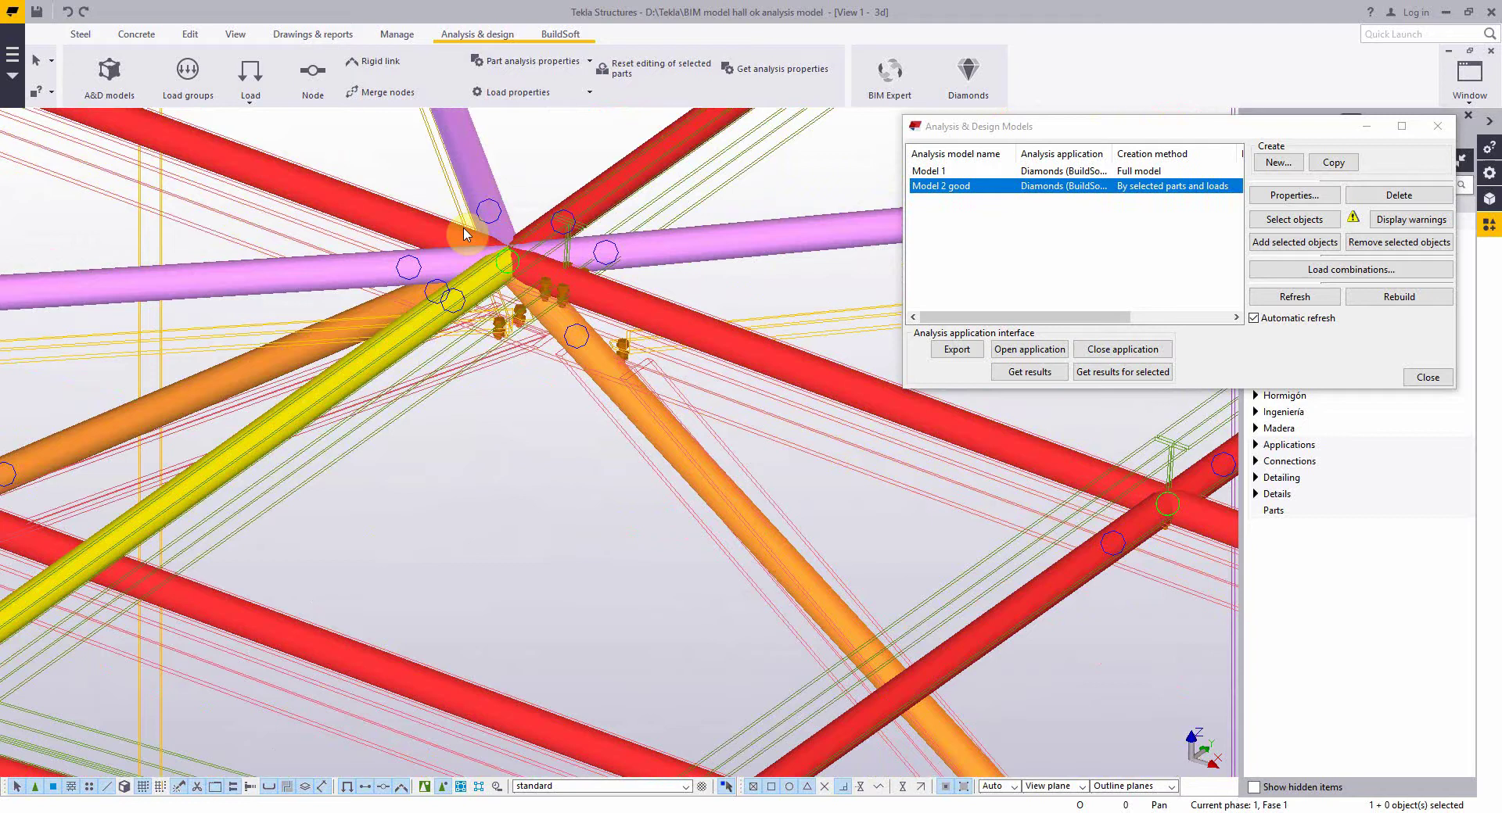
{"action": "left_click", "coordinate": [1437, 126]}
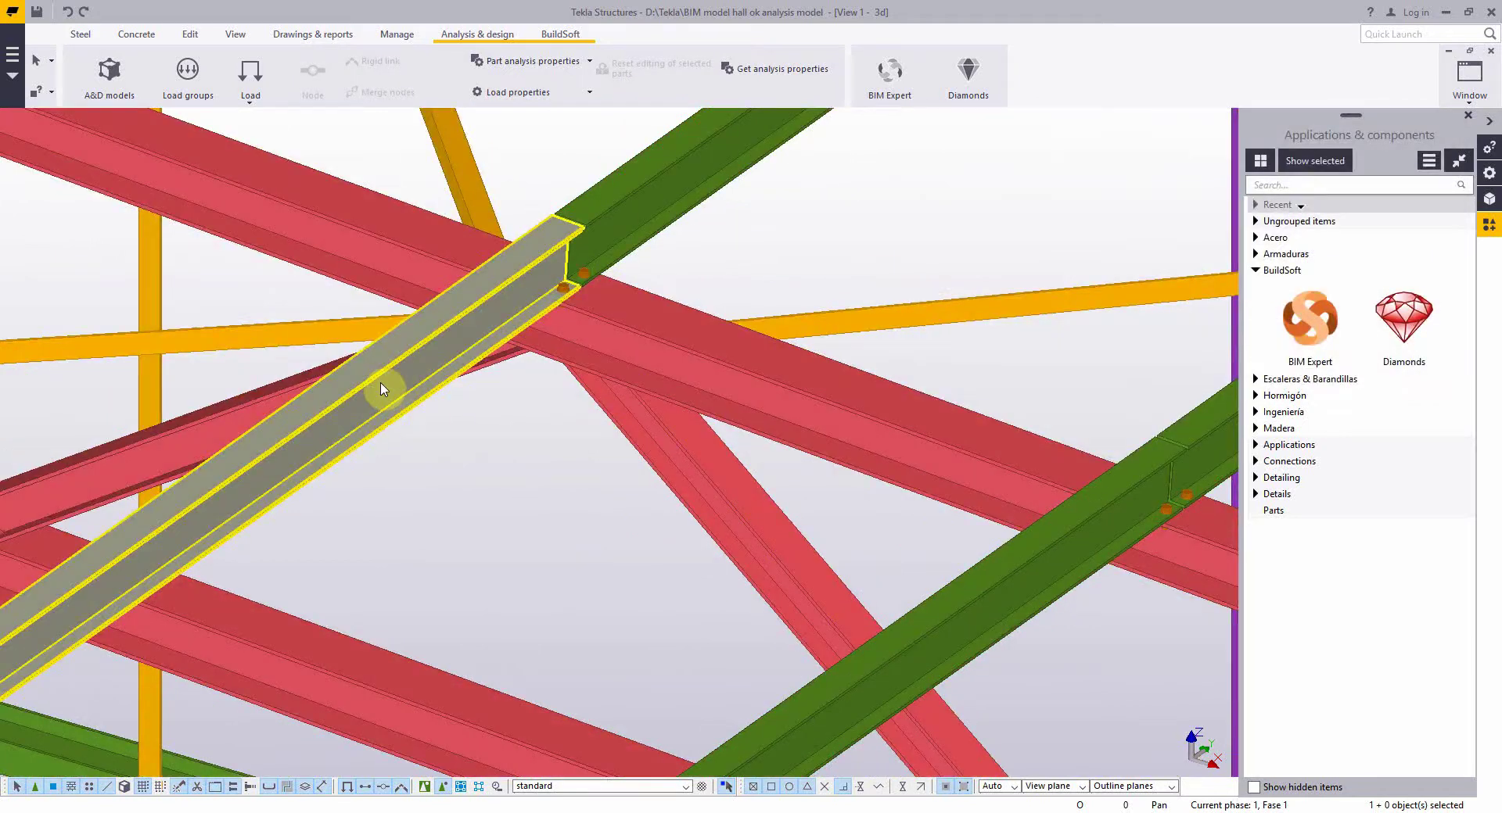
{"action": "scroll", "coordinate": [502, 456], "scroll_direction": "down", "scroll_amount": 10}
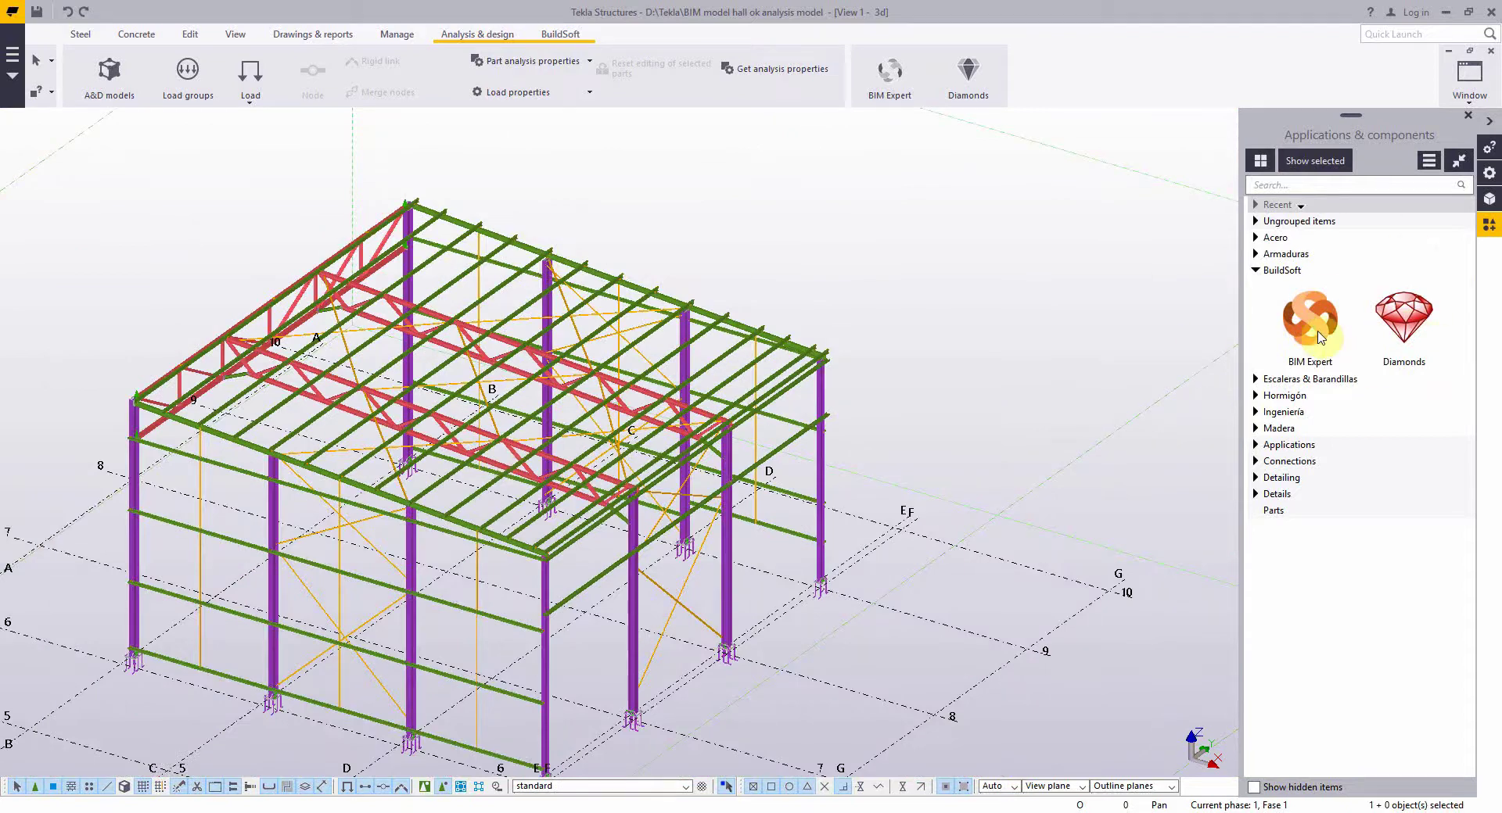
- Convert the hall model with BIM Expert and export it to Diamonds
{"action": "double_click", "coordinate": [1321, 326]}
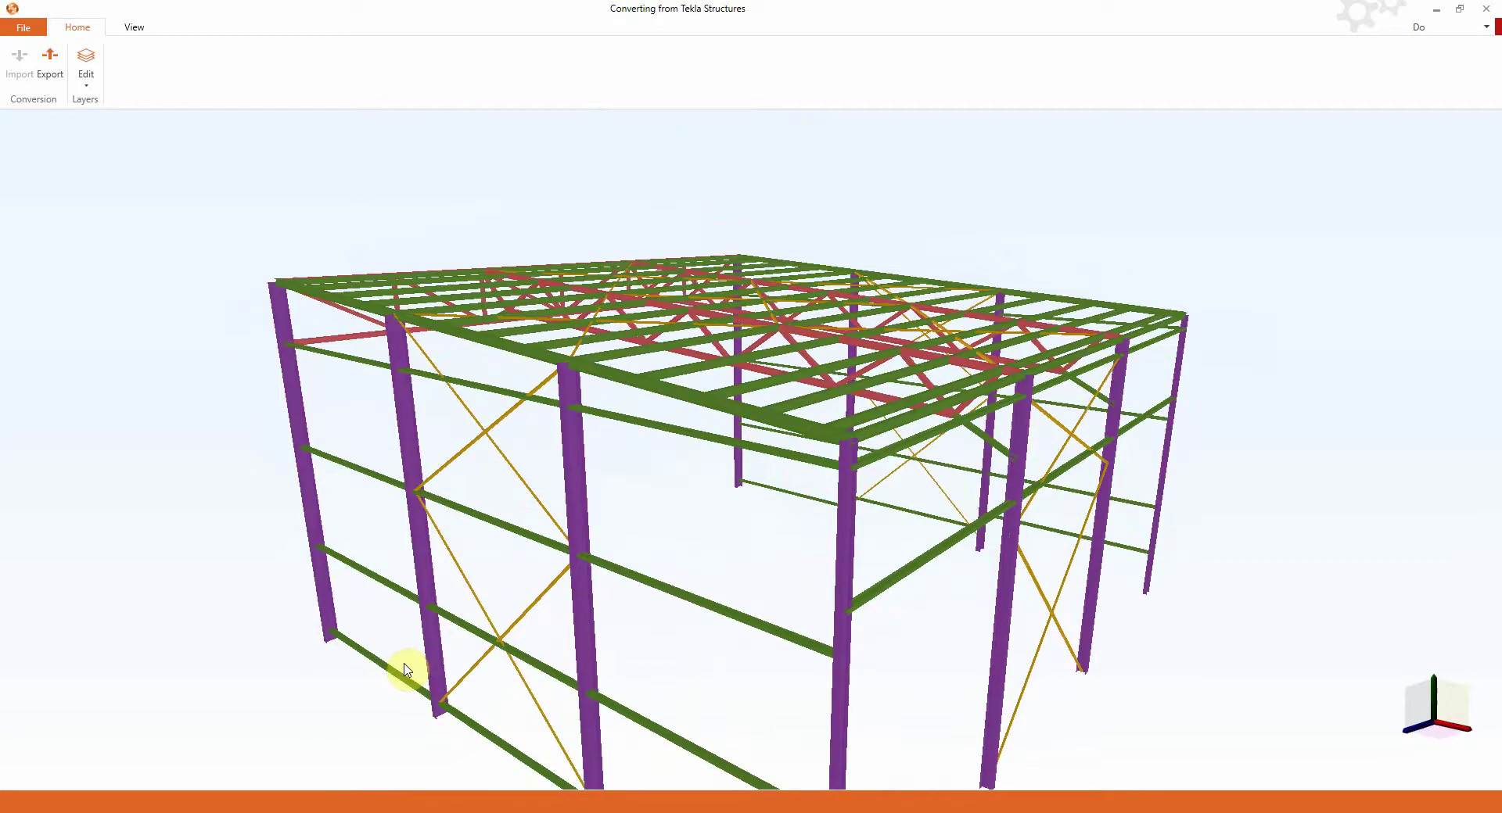
{"action": "left_click", "coordinate": [38, 75]}
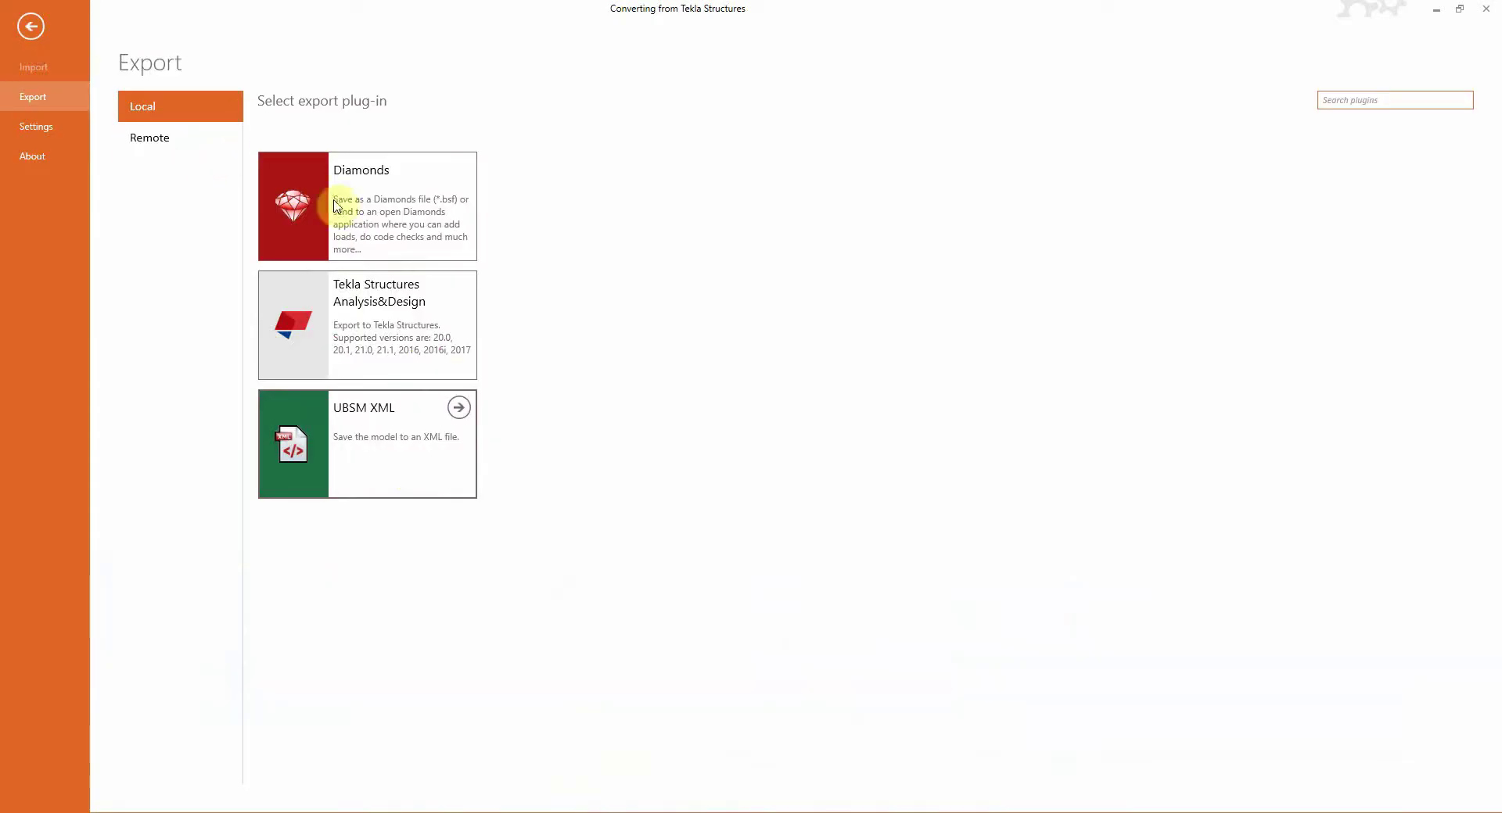
{"action": "left_click", "coordinate": [400, 188]}
{"action": "left_click", "coordinate": [459, 169]}
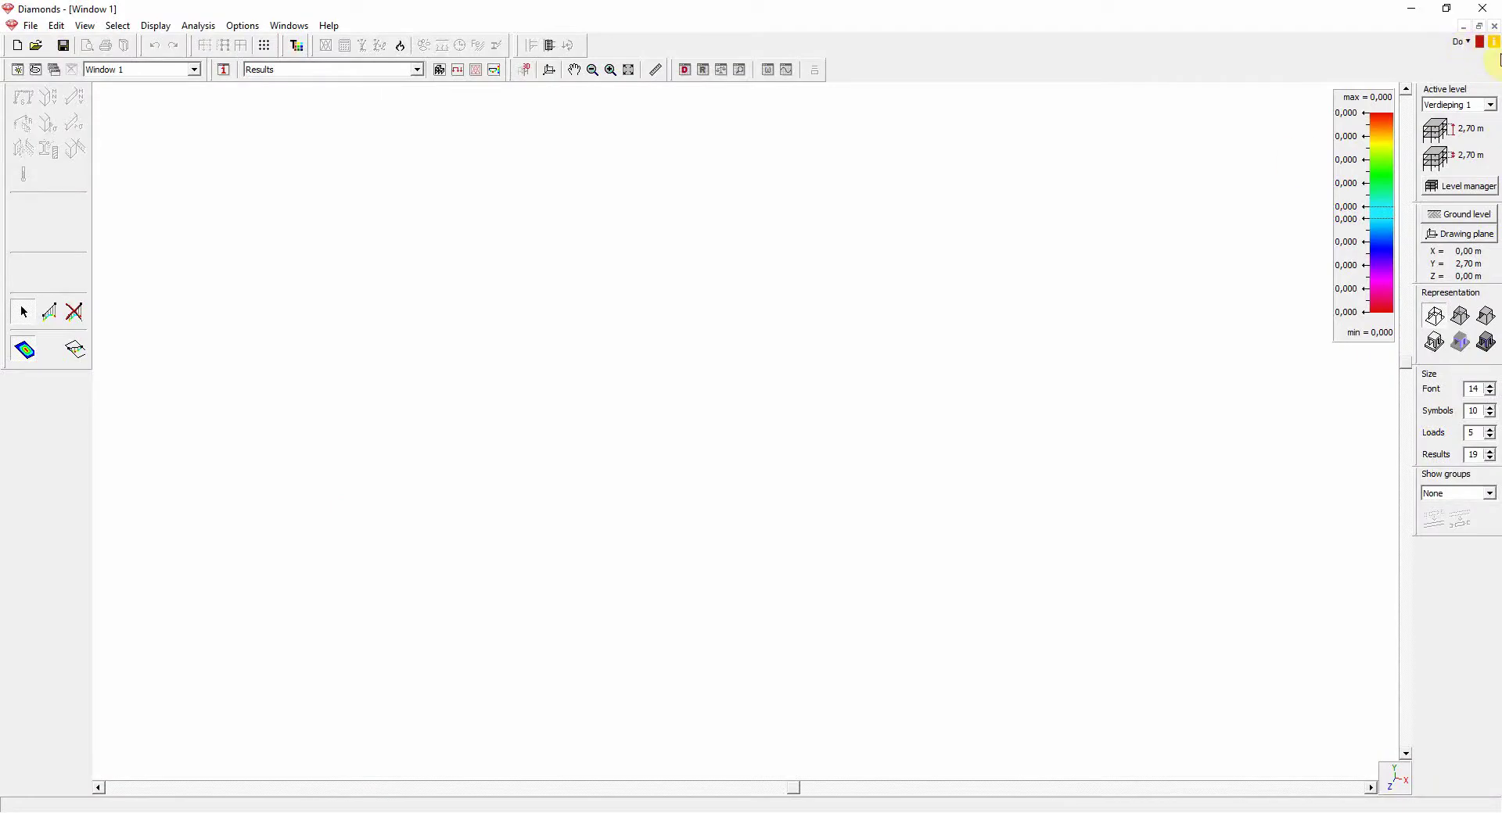
- Load the received external model in Diamonds from the notifications and close them
{"action": "left_click", "coordinate": [1494, 46]}
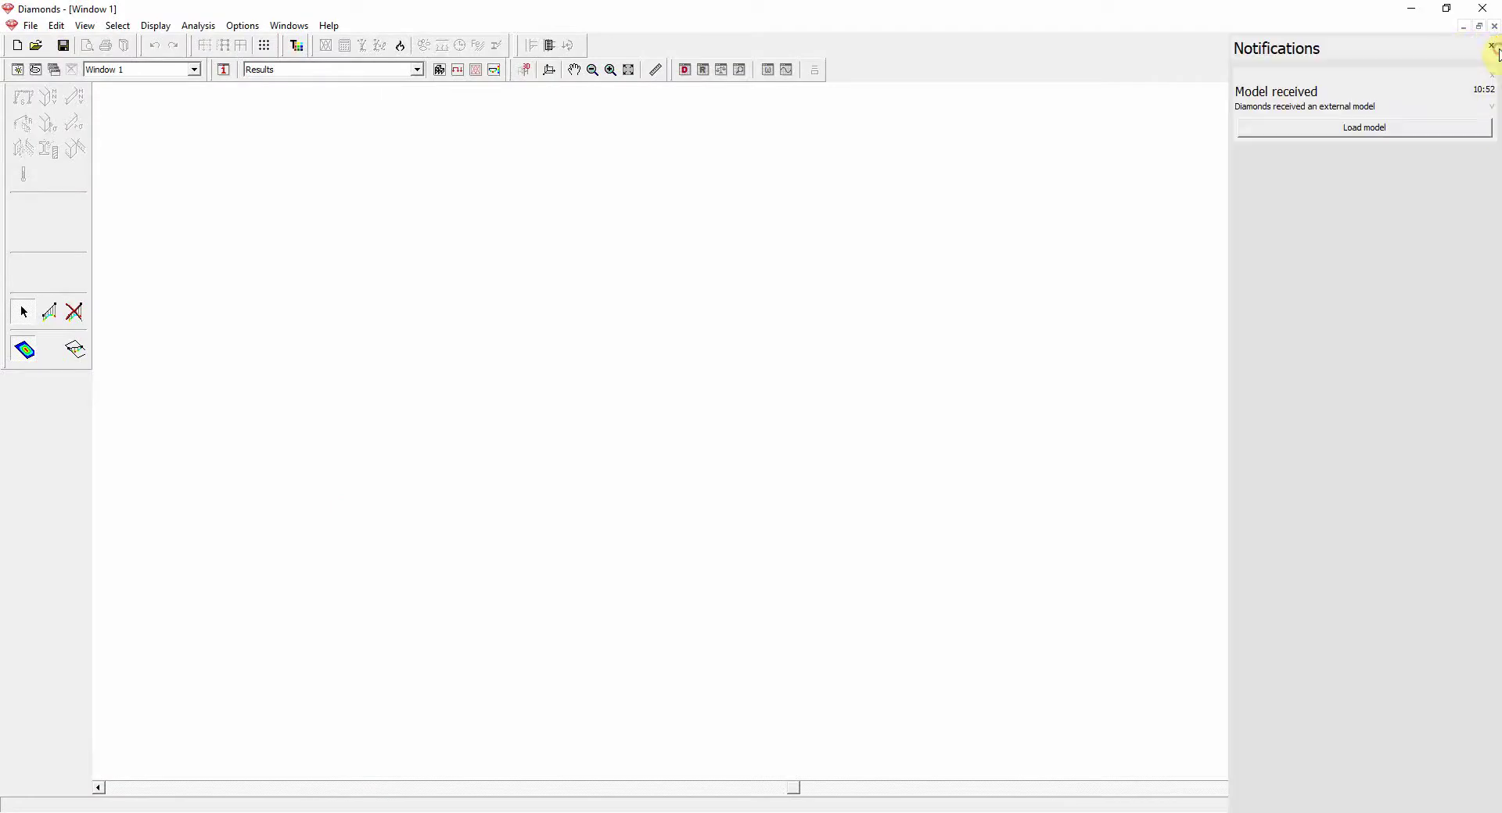
{"action": "left_click", "coordinate": [1367, 133]}
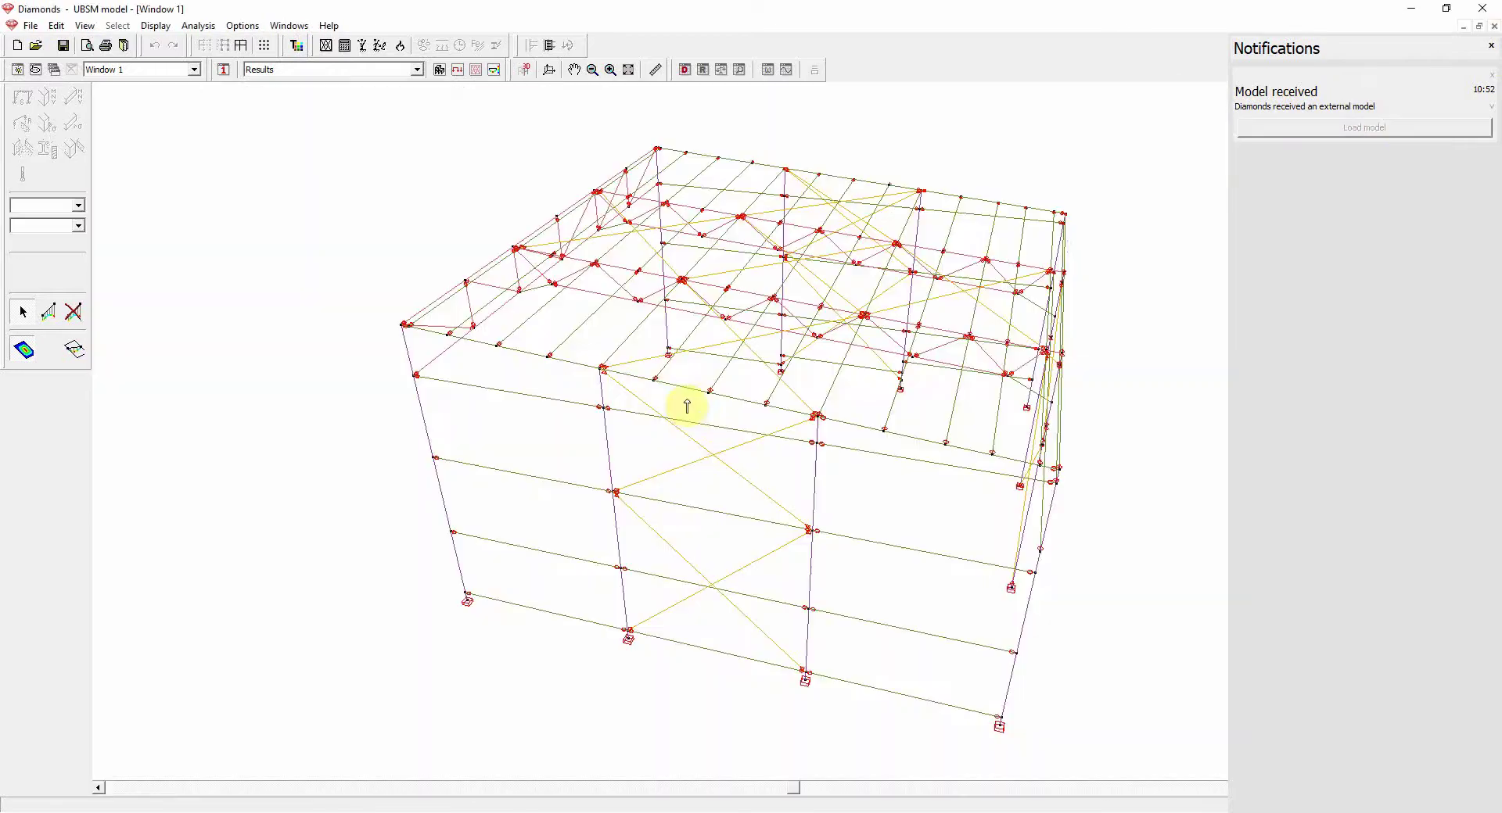
{"action": "left_click", "coordinate": [1490, 47]}
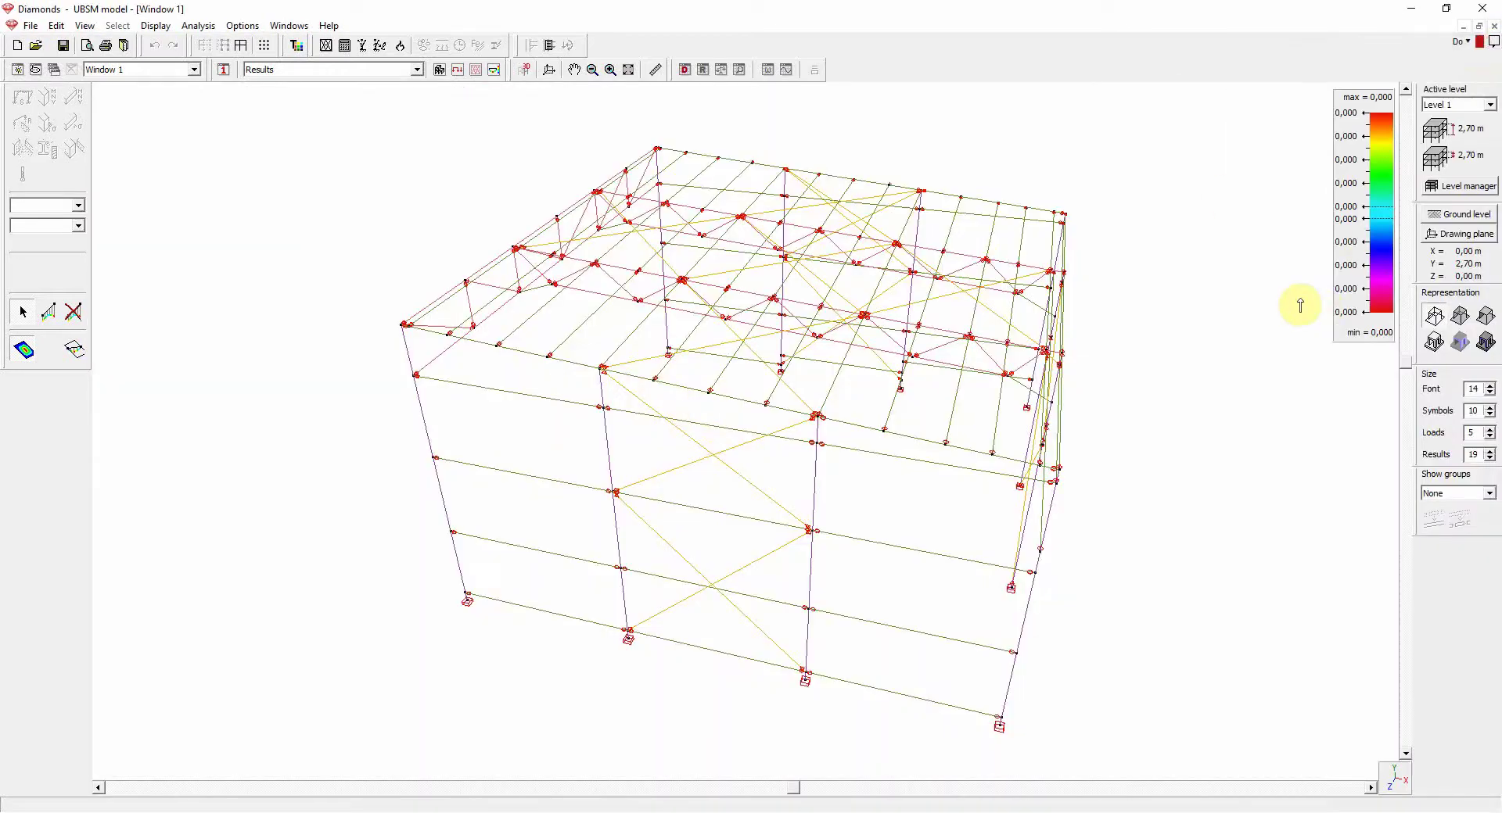
- Show the geometry configuration and check the line properties of a wall rail and a bracing diagonal
{"action": "middle_click_drag", "start_coordinate": [799, 791], "coordinate": [857, 750]}
{"action": "left_click", "coordinate": [440, 70]}
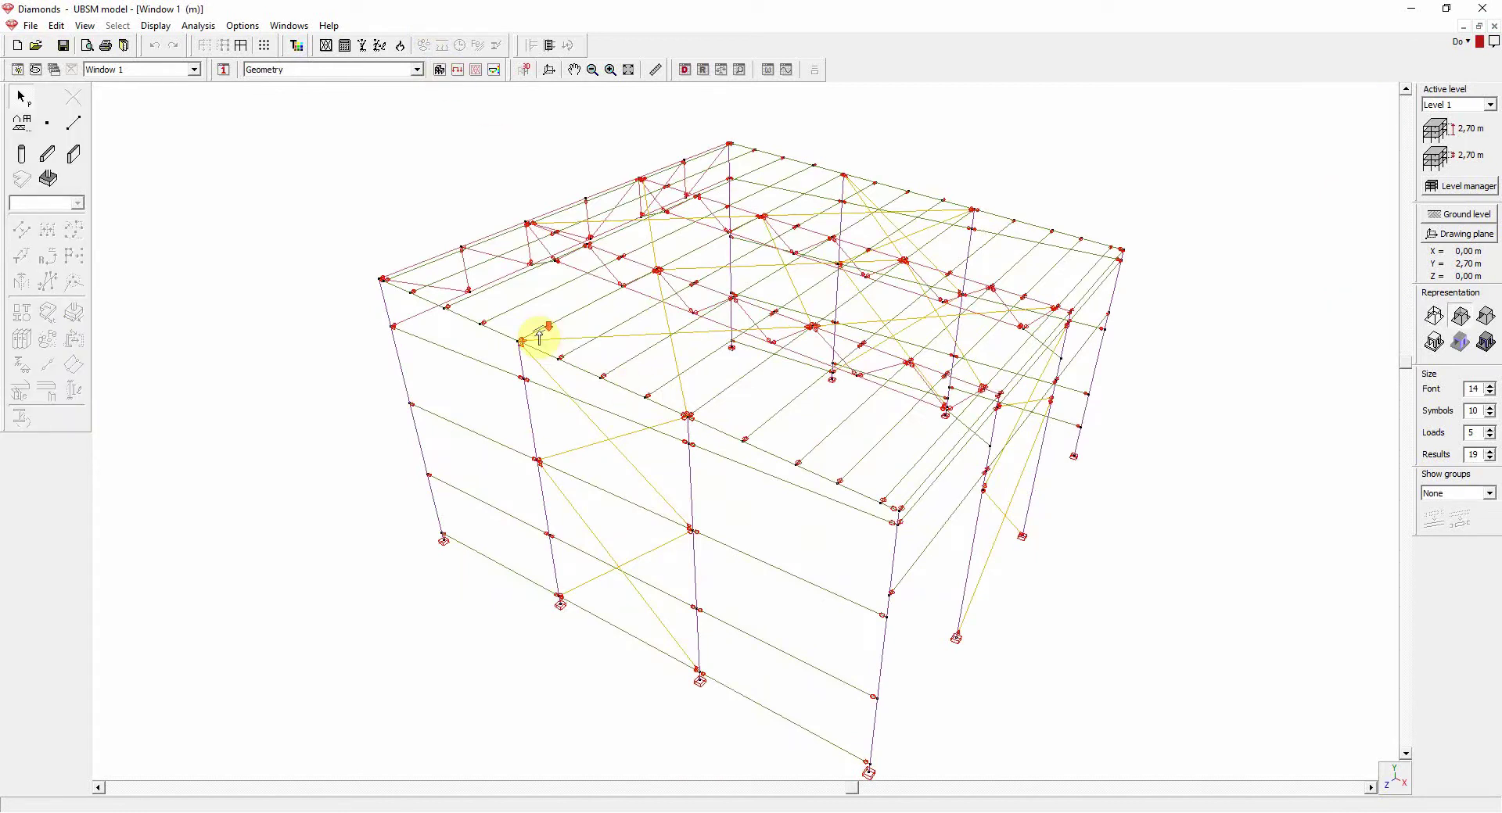
{"action": "middle_click_drag", "start_coordinate": [539, 338], "coordinate": [693, 463]}
{"action": "double_click", "coordinate": [682, 471]}
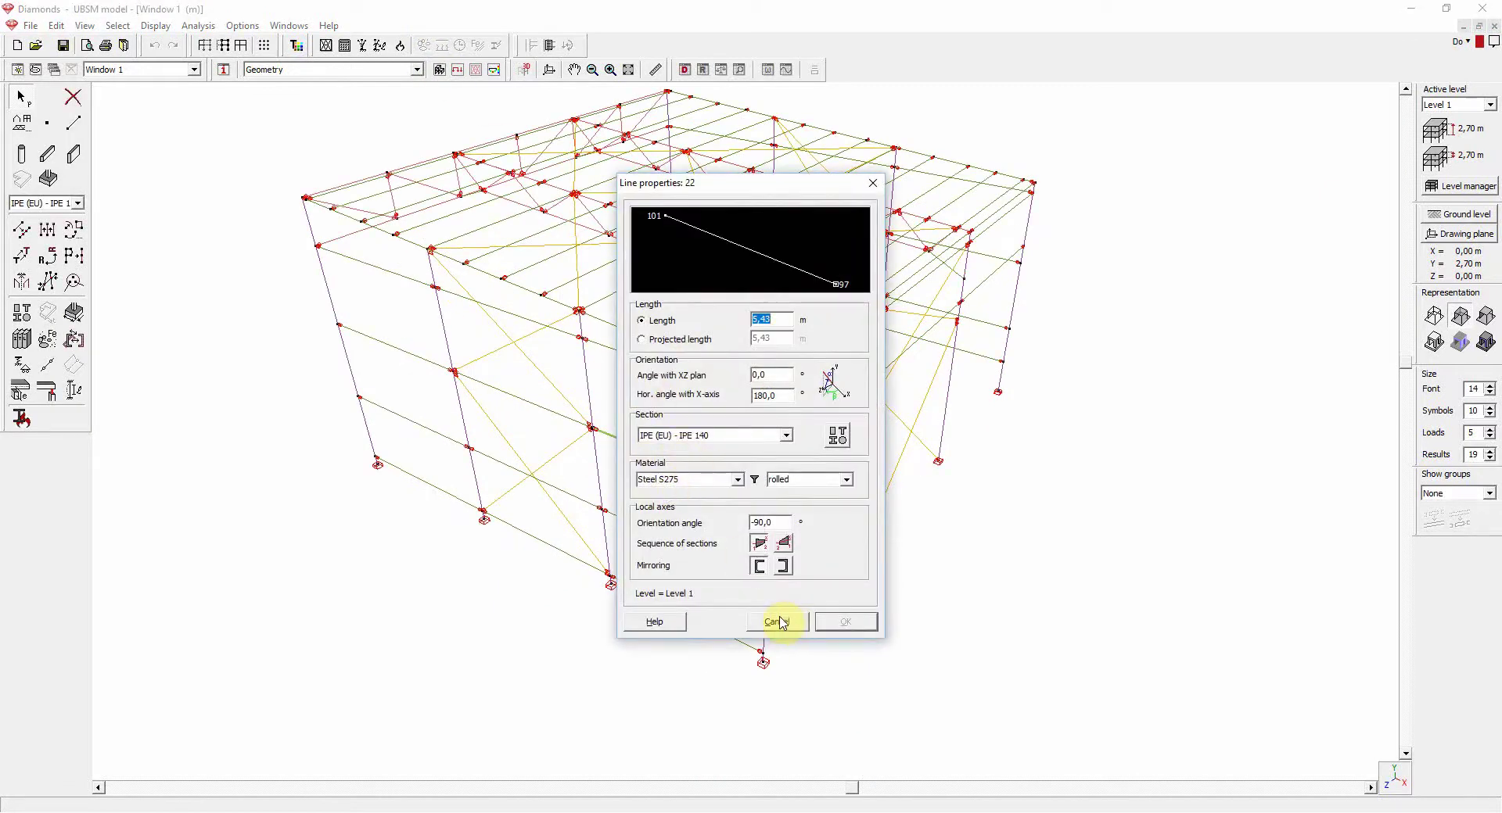
{"action": "left_click", "coordinate": [778, 622]}
{"action": "double_click", "coordinate": [537, 369]}
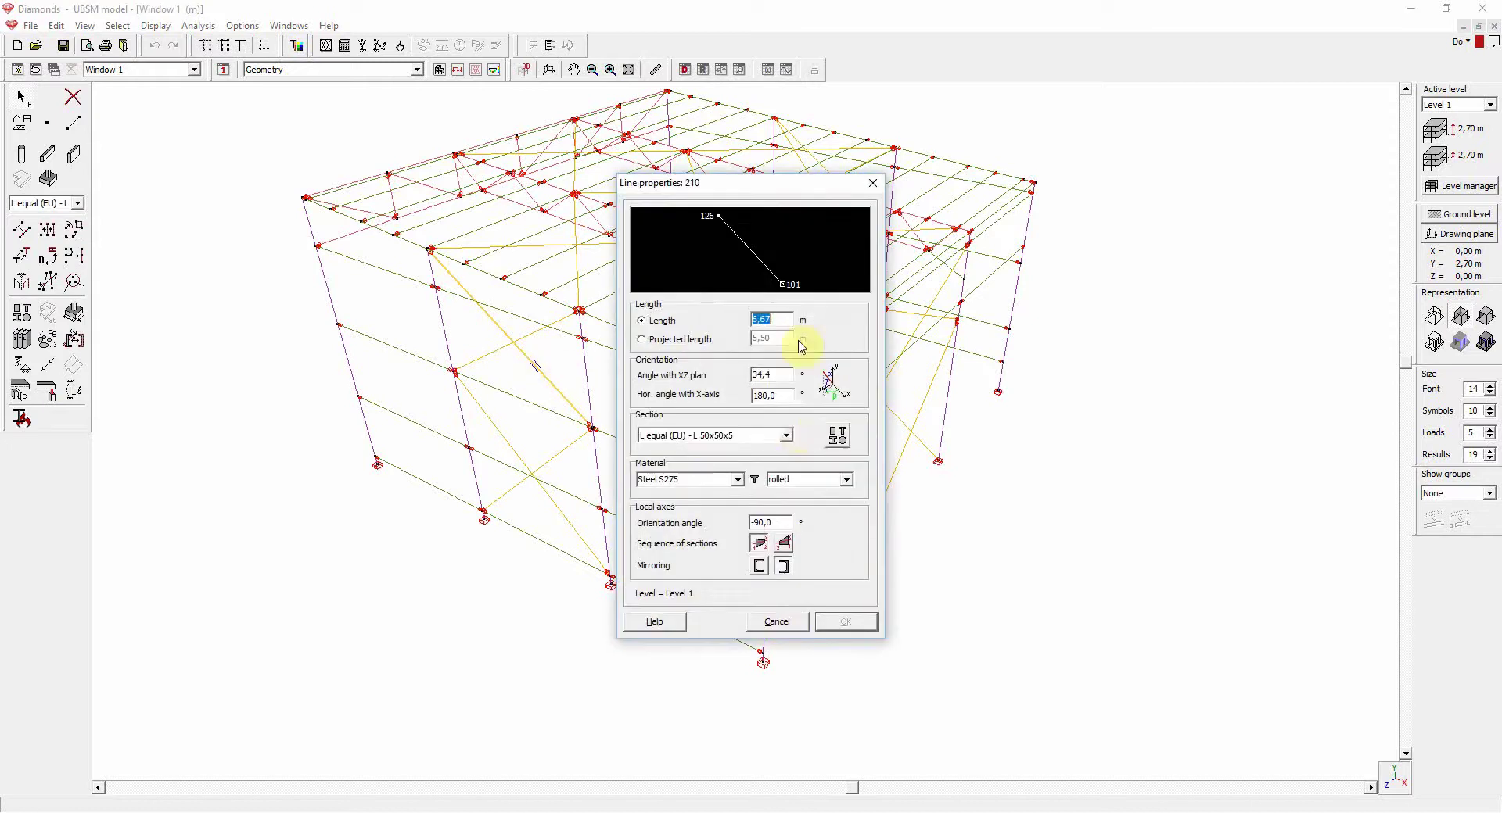
{"action": "left_click", "coordinate": [783, 623]}
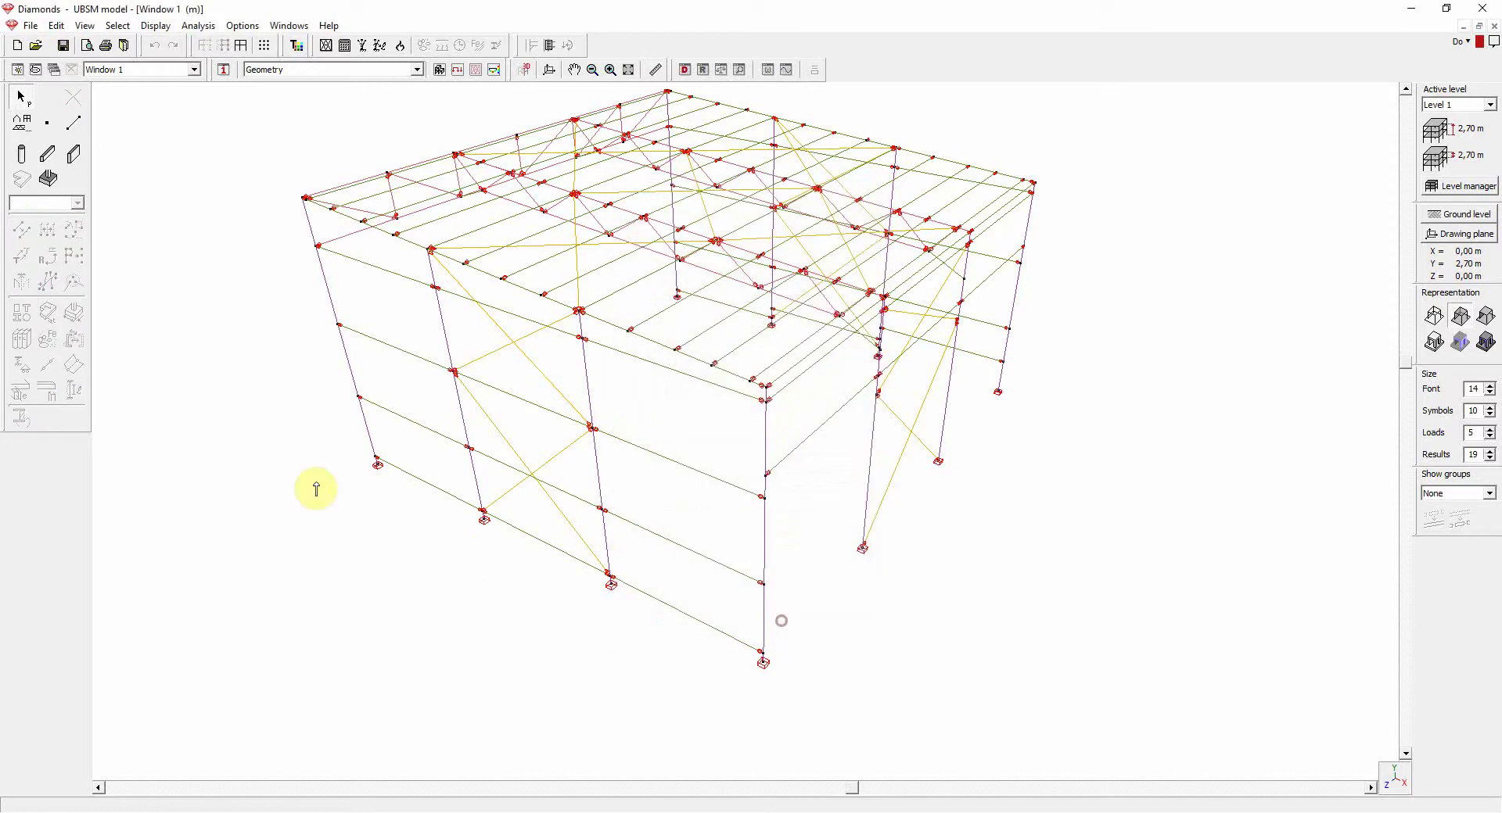
- Check the tie rod setting of a wall bracing diagonal and the line properties of a column
{"action": "left_click", "coordinate": [484, 426]}
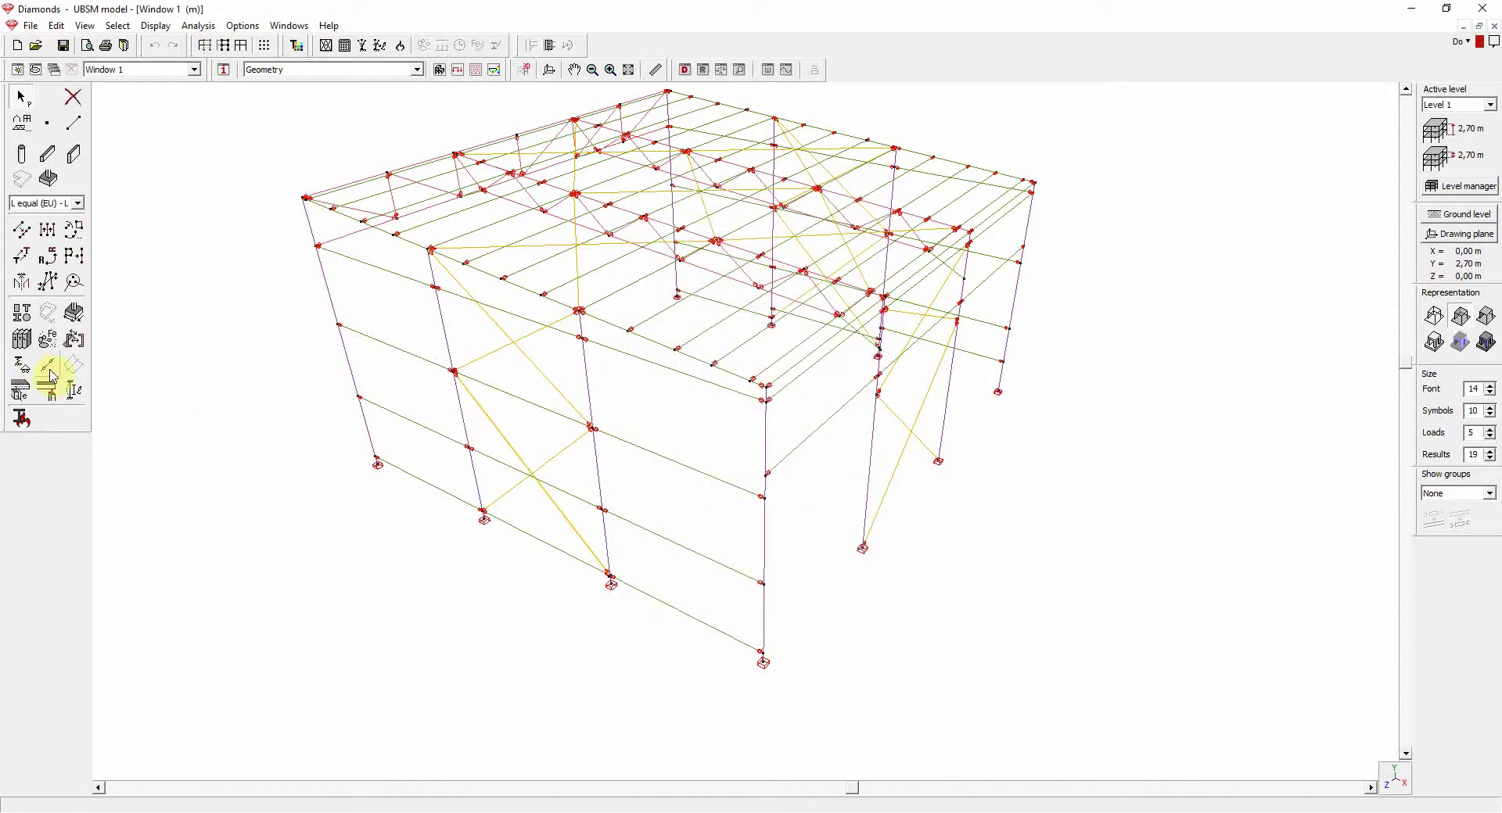
{"action": "left_click", "coordinate": [867, 492]}
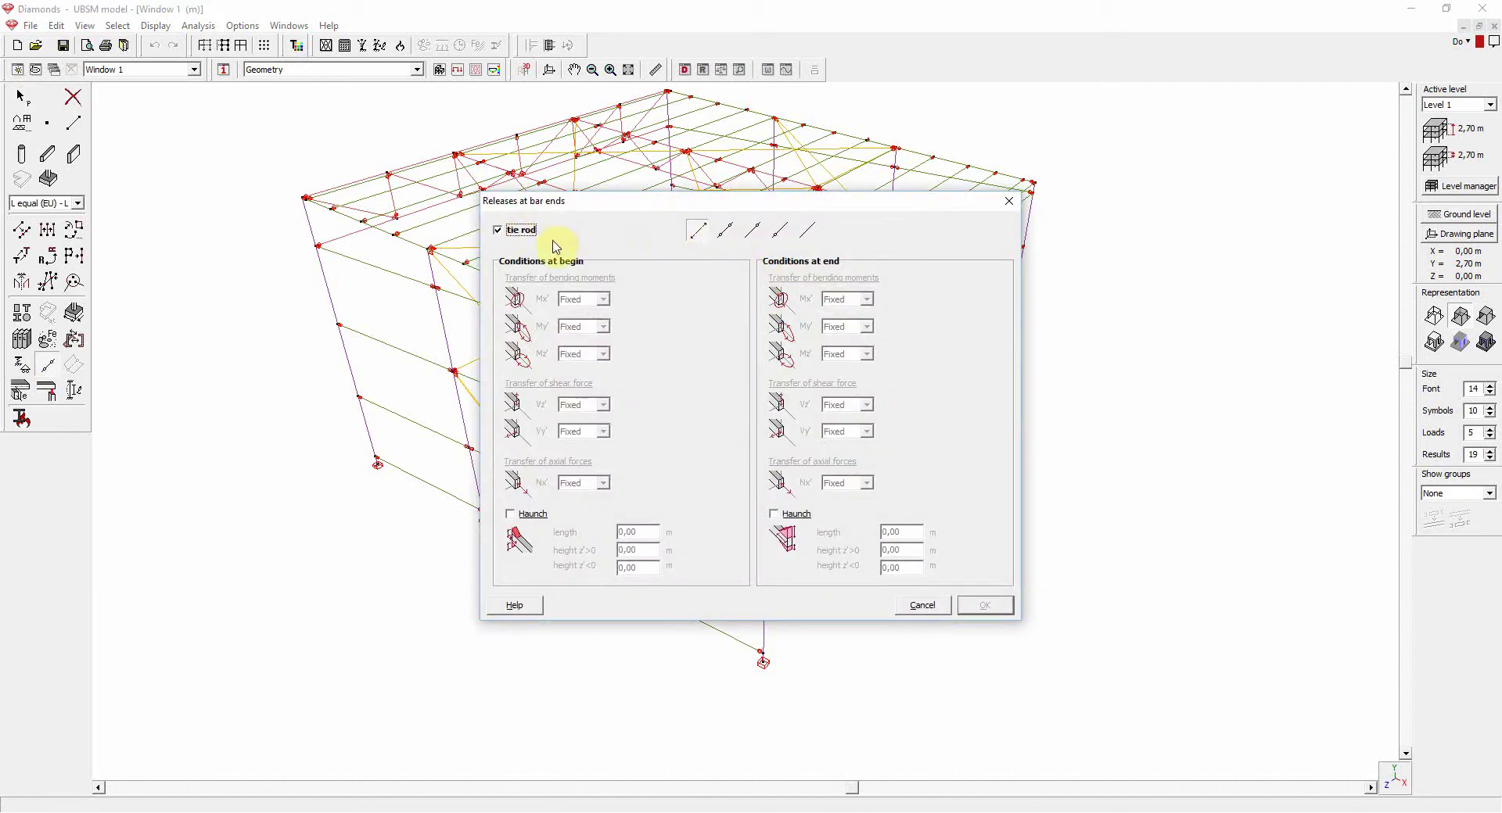
{"action": "left_click", "coordinate": [1014, 208]}
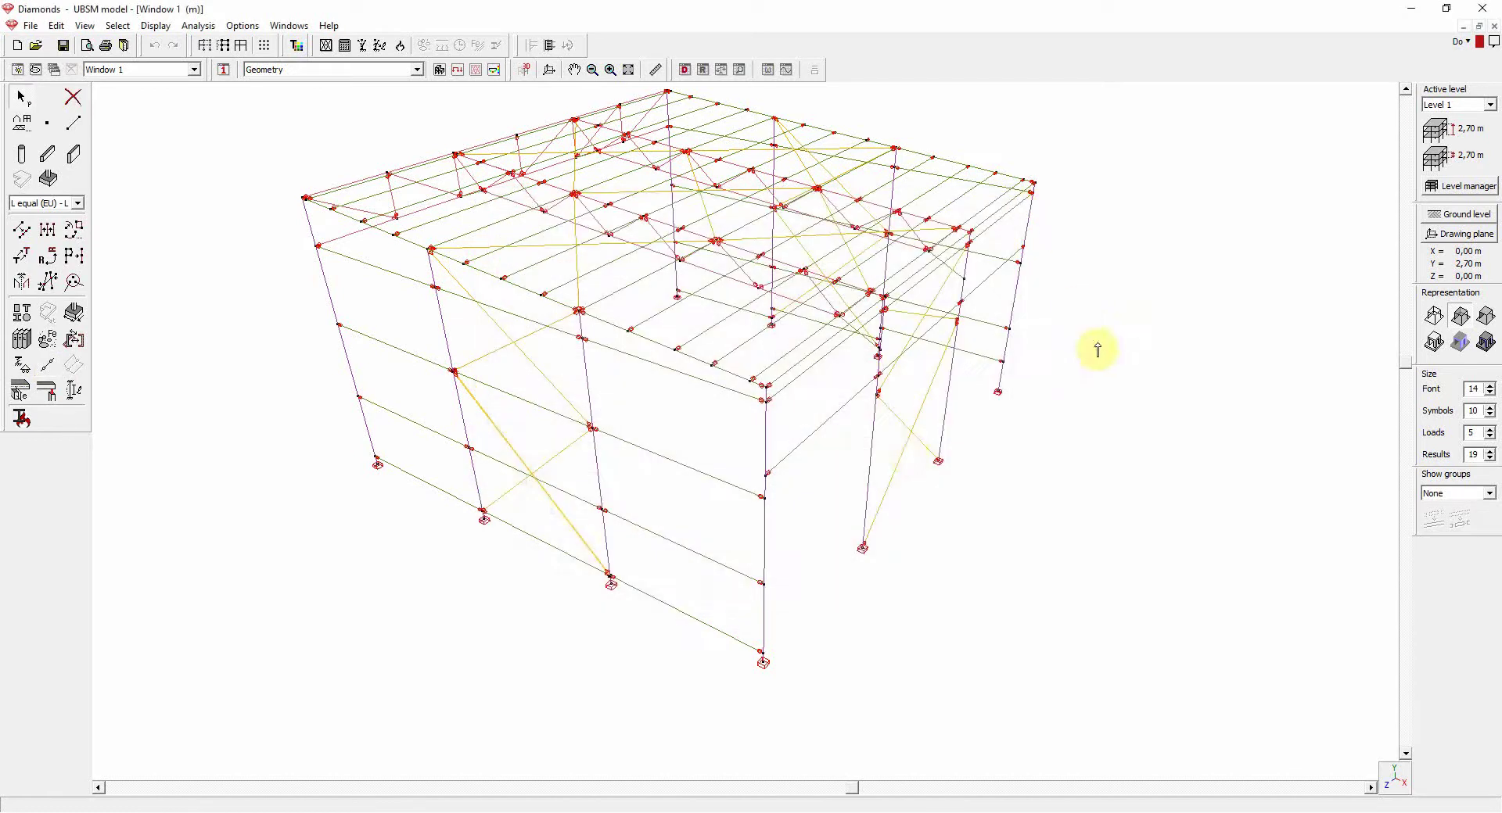
{"action": "double_click", "coordinate": [879, 455]}
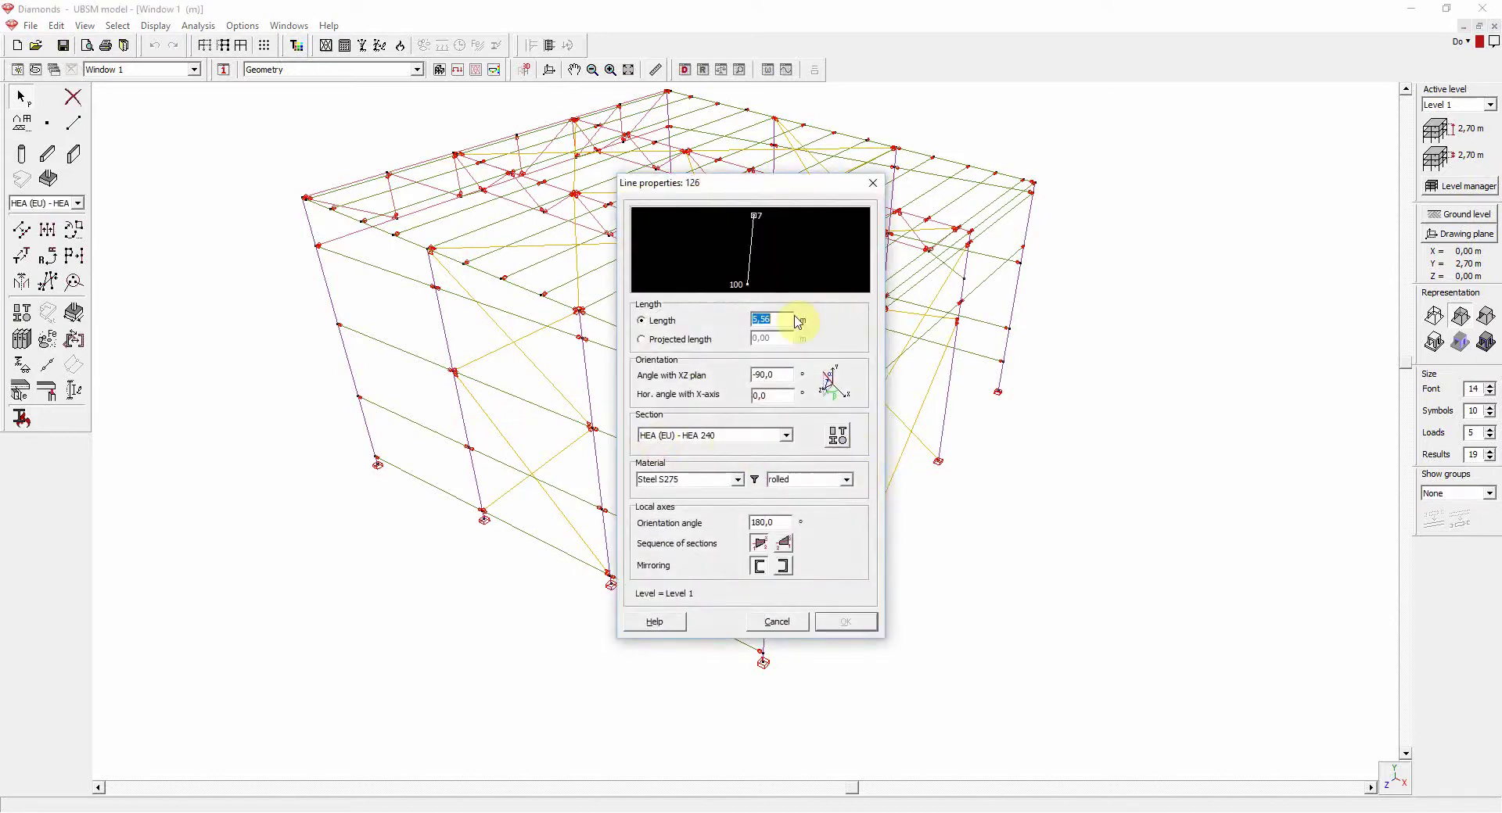
{"action": "left_click", "coordinate": [873, 184]}
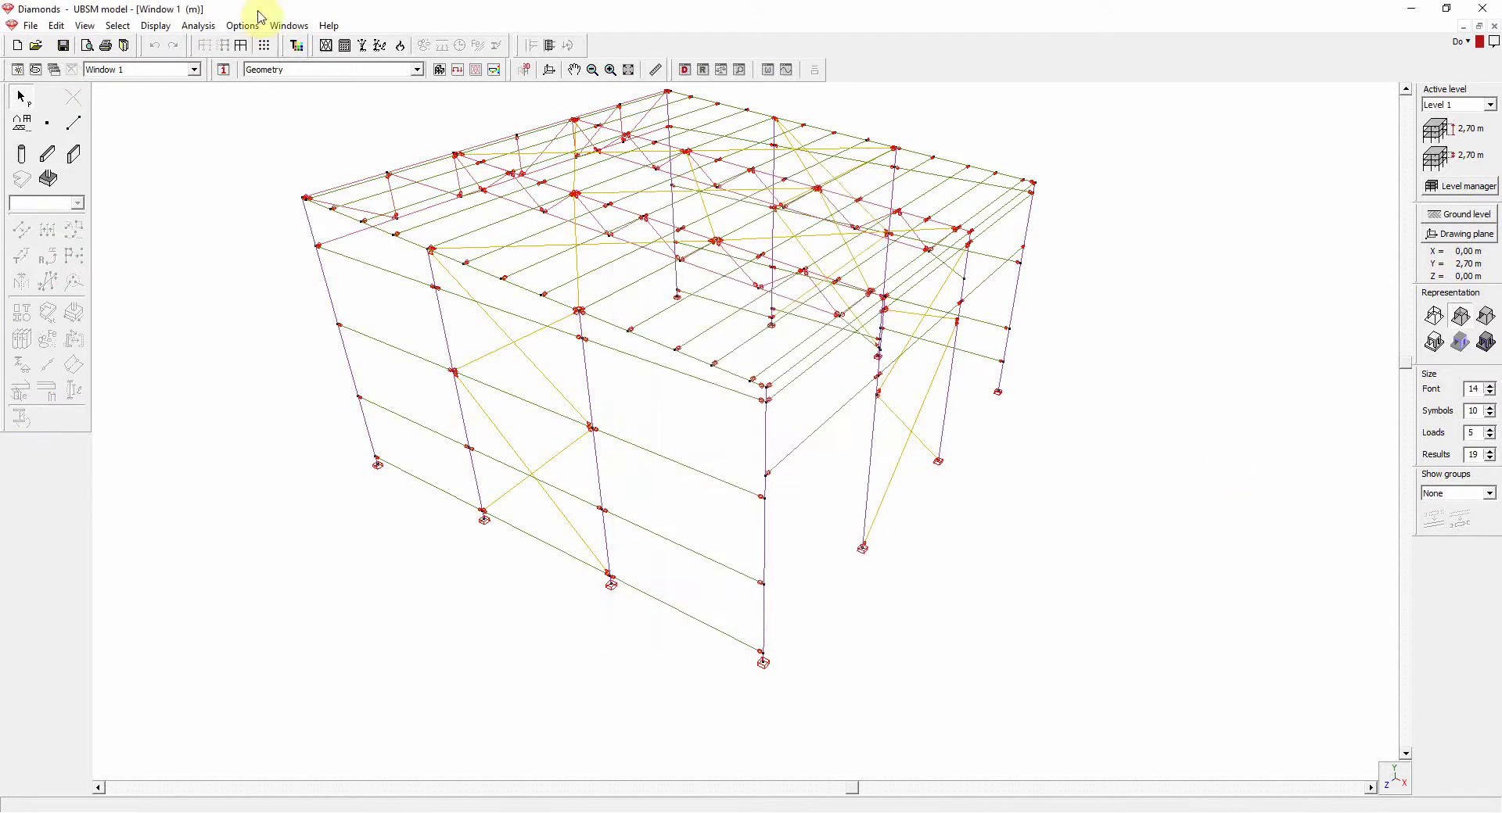
- Show the loads configuration and add a dead loads group with load factors for EN 1990
{"action": "left_click", "coordinate": [457, 70]}
{"action": "left_click", "coordinate": [22, 97]}
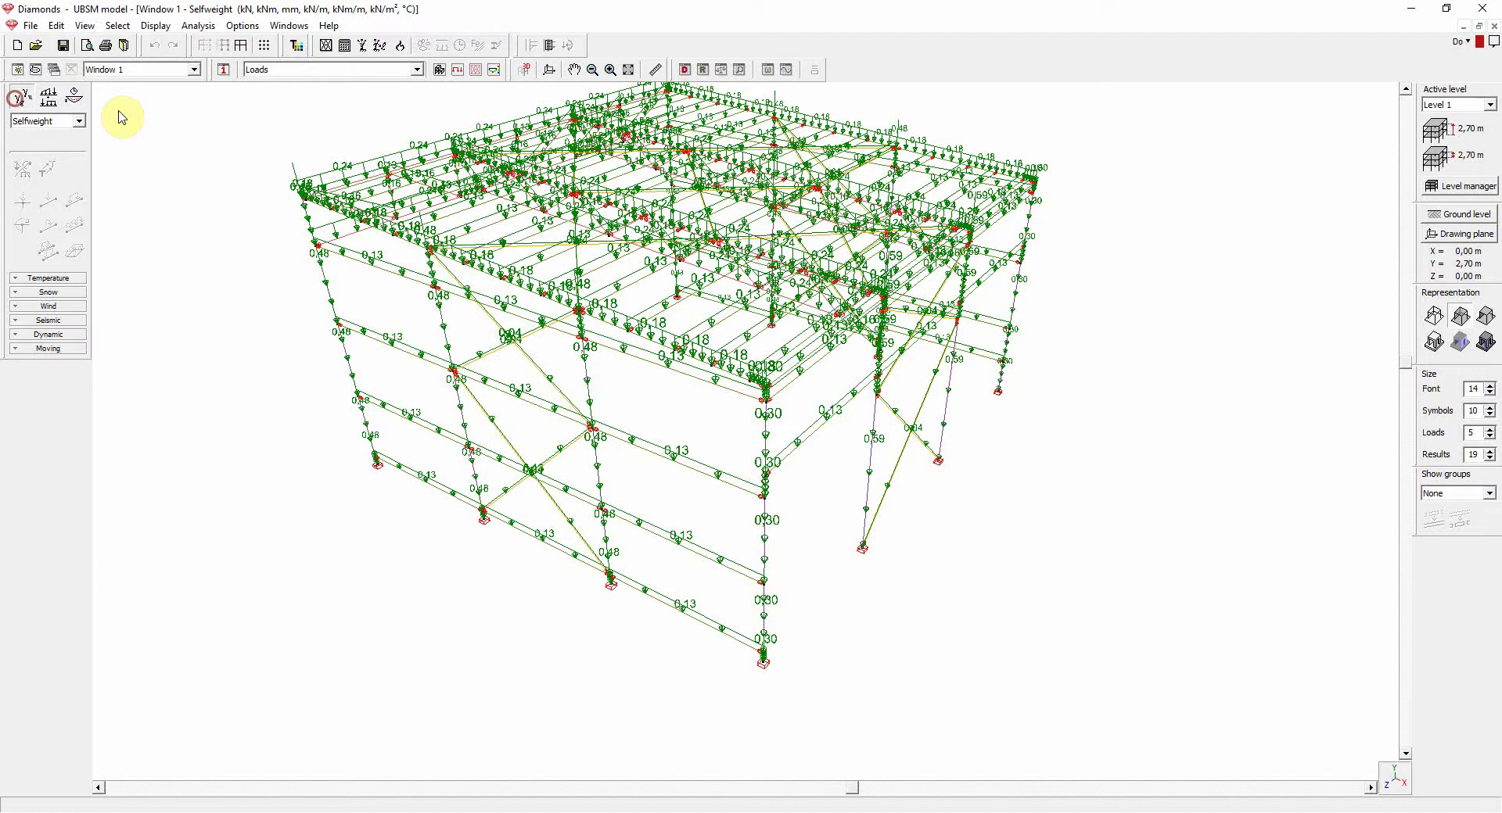
{"action": "left_click", "coordinate": [467, 237]}
{"action": "left_click", "coordinate": [290, 291]}
{"action": "left_click", "coordinate": [432, 369]}
{"action": "left_click", "coordinate": [395, 385]}
- Add load groups for snow (H <= 1000 m), Wind and Seismic, and accept the load groups
{"action": "left_click", "coordinate": [291, 291]}
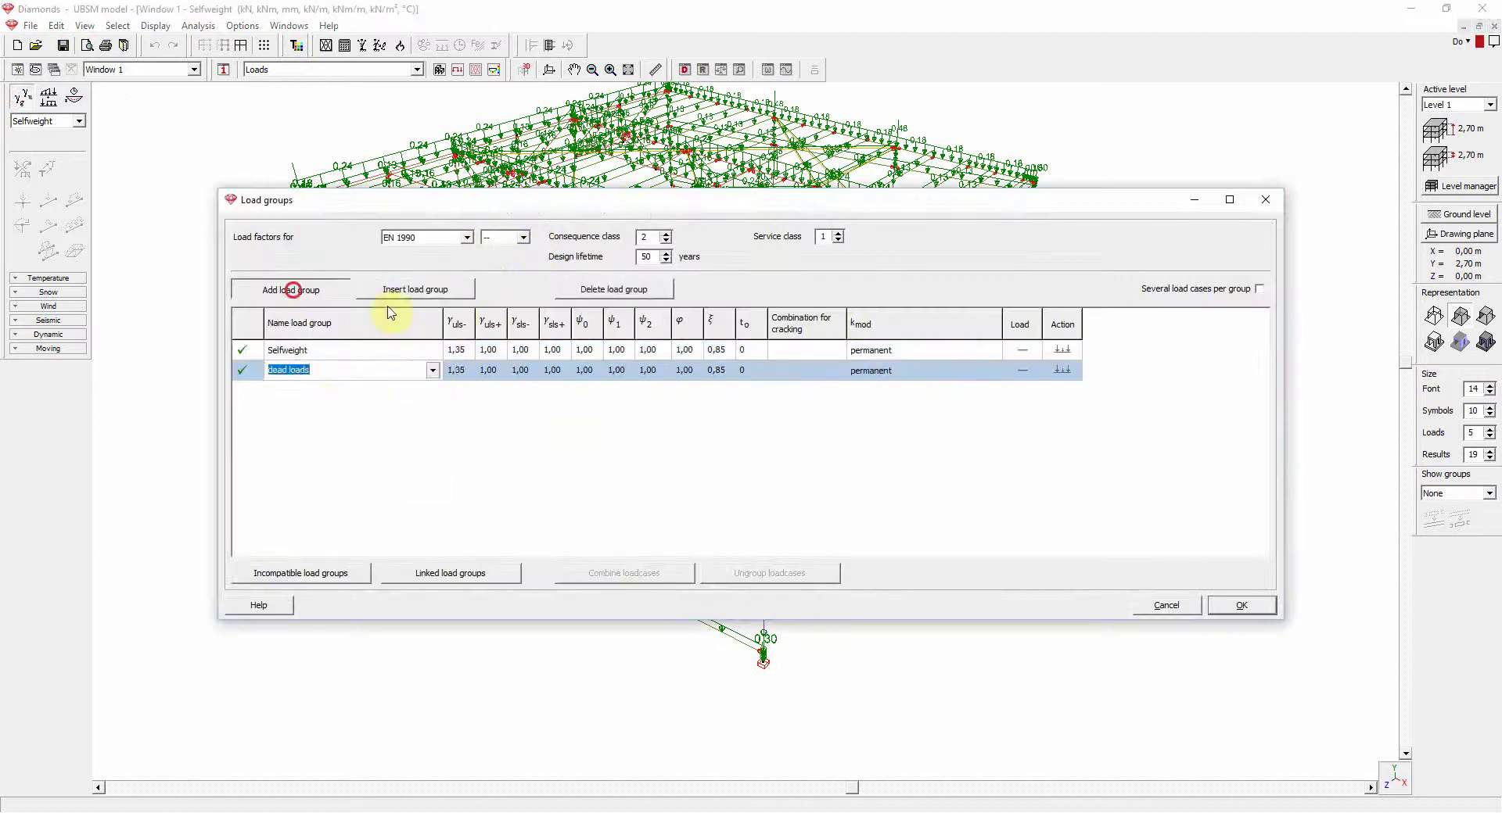
{"action": "left_click", "coordinate": [432, 390]}
{"action": "scroll", "coordinate": [419, 456], "scroll_direction": "down", "scroll_amount": 2}
{"action": "left_click", "coordinate": [368, 446]}
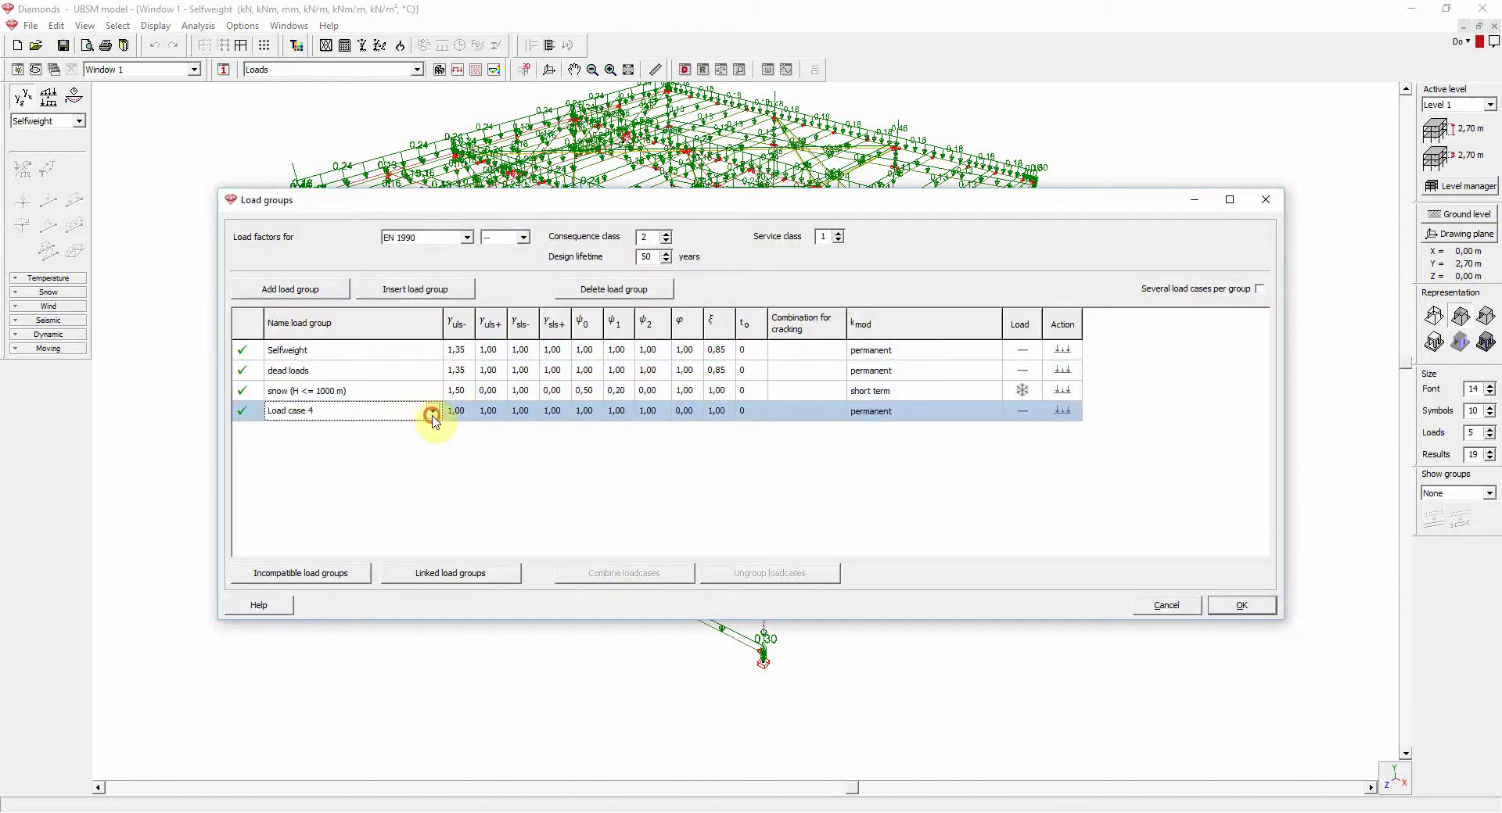
{"action": "left_click", "coordinate": [432, 410]}
{"action": "left_click", "coordinate": [376, 476]}
{"action": "left_click", "coordinate": [434, 432]}
{"action": "left_click", "coordinate": [396, 509]}
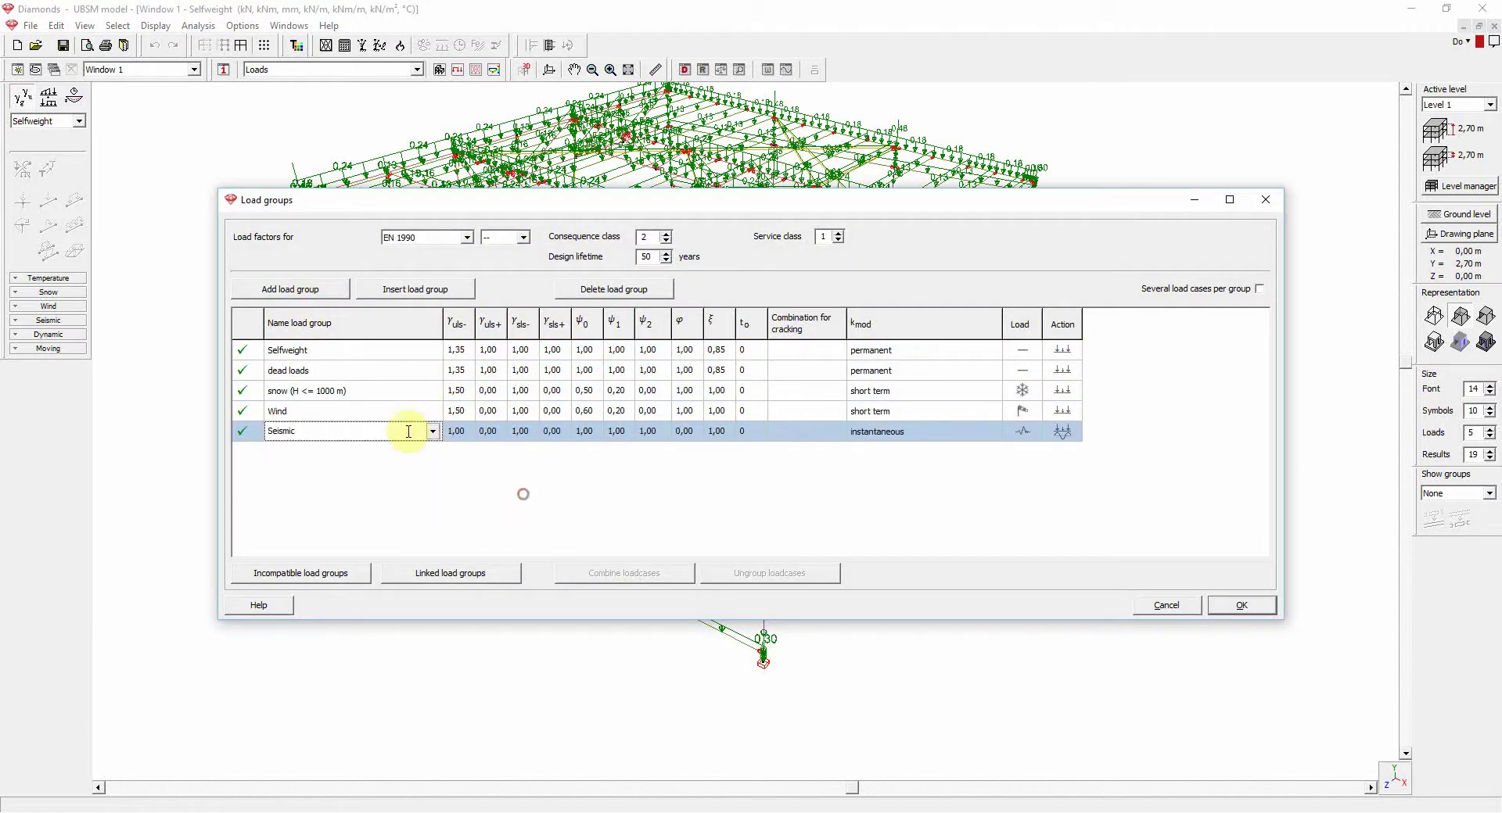
{"action": "left_click", "coordinate": [1241, 606]}
- Make dead loads the active load group and select the roof purlins across the whole hall
{"action": "left_click", "coordinate": [41, 121]}
{"action": "left_click", "coordinate": [37, 146]}
{"action": "left_click", "coordinate": [1397, 776]}
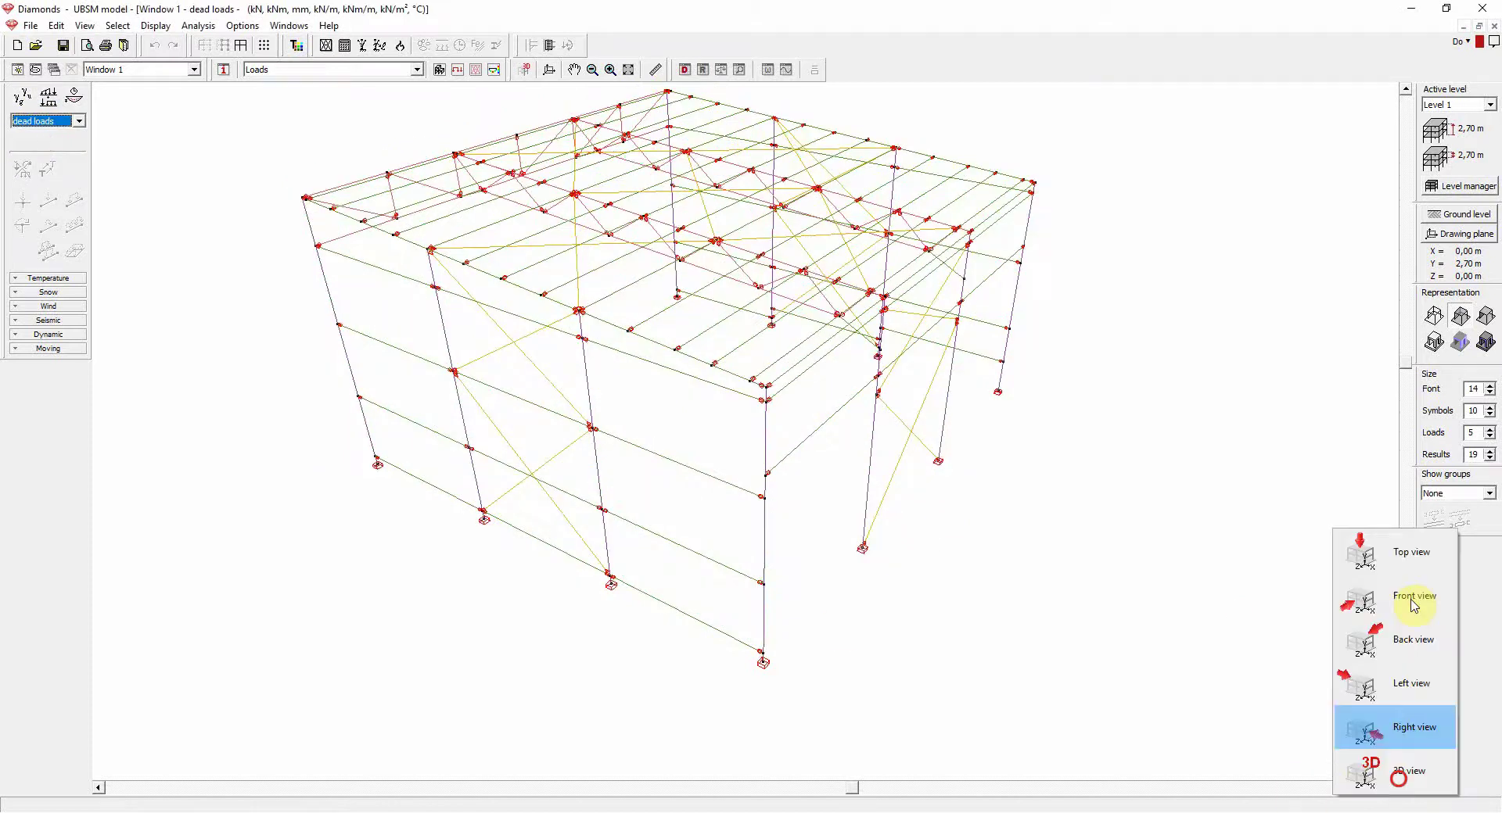
{"action": "left_click", "coordinate": [1409, 601]}
{"action": "left_click_drag", "start_coordinate": [419, 319], "coordinate": [978, 368]}
{"action": "left_click", "coordinate": [1394, 778]}
{"action": "left_click", "coordinate": [1414, 556]}
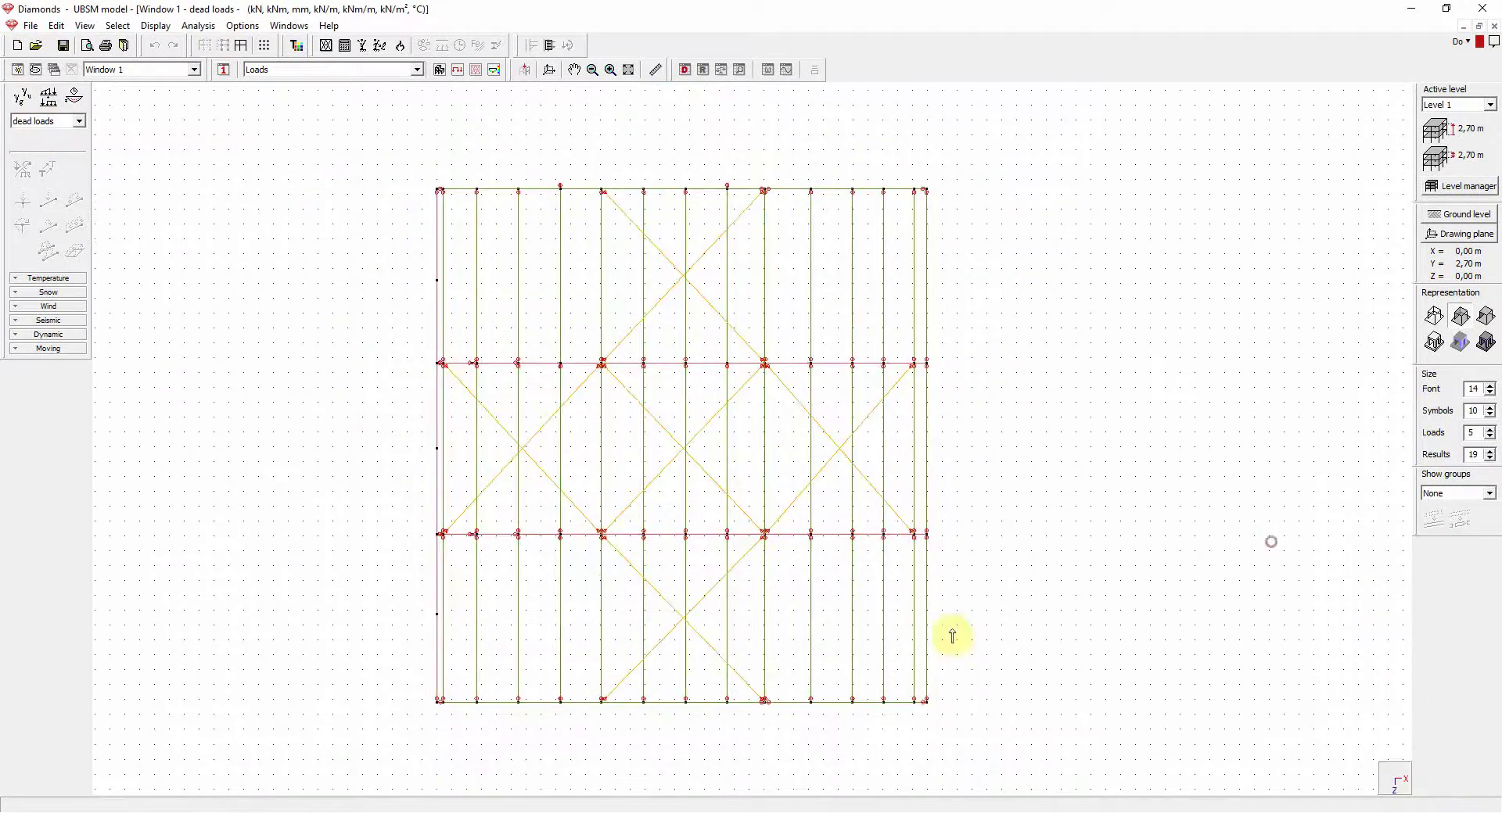
{"action": "left_click", "coordinate": [1394, 778]}
{"action": "left_click", "coordinate": [1411, 777]}
{"action": "left_click_drag", "start_coordinate": [312, 85], "coordinate": [1061, 506]}
- Apply a vertical surface load of 0.11 kN/m² on the selected roof bars
{"action": "left_click", "coordinate": [48, 251]}
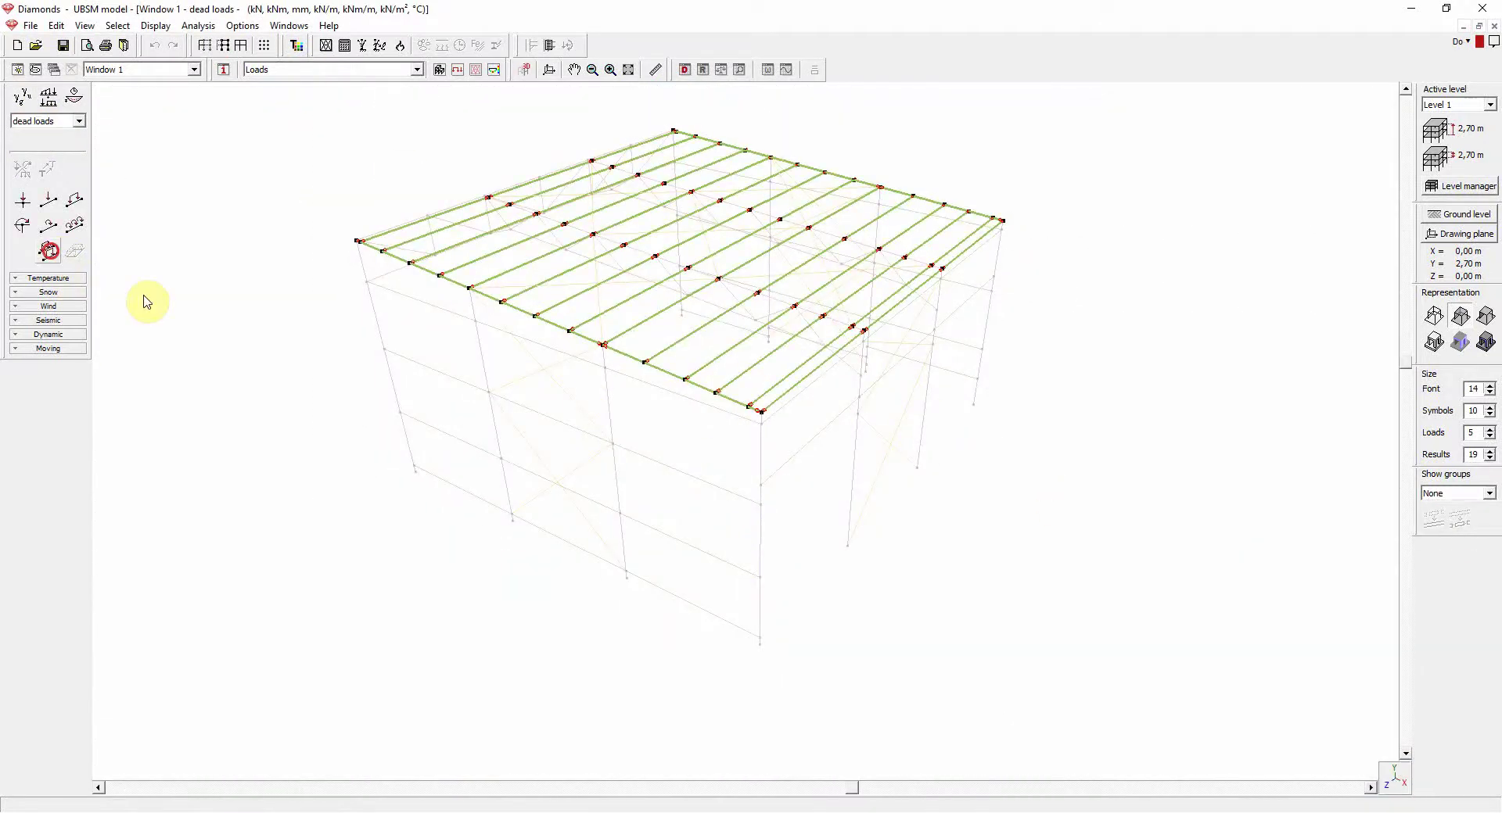
{"action": "left_click", "coordinate": [753, 436]}
{"action": "type", "text": "0.11"}
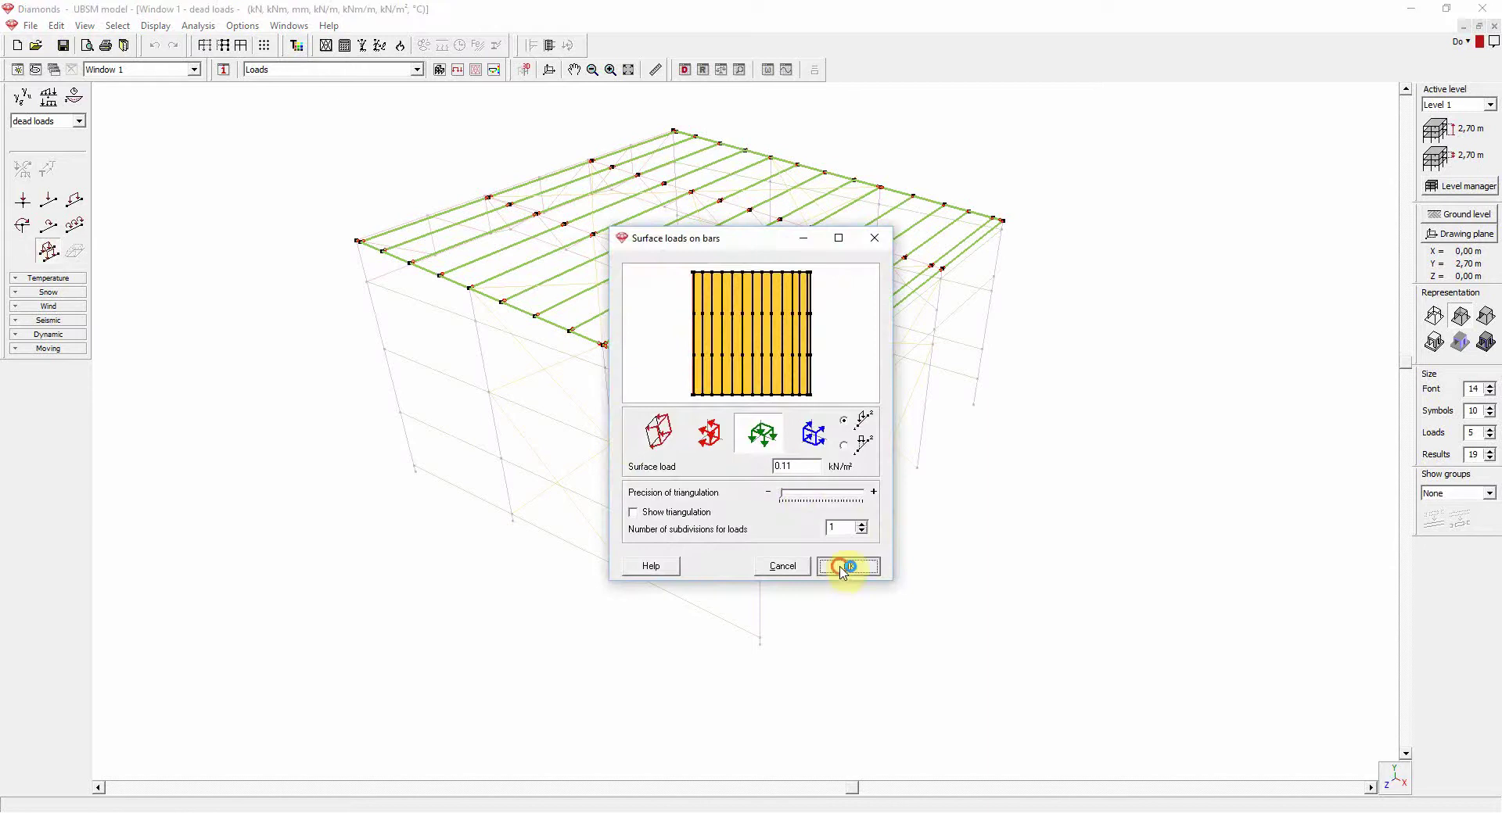
{"action": "left_click", "coordinate": [849, 566]}
- Configure the snow generator for EN 1991-1-3 and generate the snow load on the roof bars in the snow group with shape coefficient 0.8
{"action": "left_click", "coordinate": [78, 120]}
{"action": "left_click", "coordinate": [35, 153]}
{"action": "left_click", "coordinate": [23, 312]}
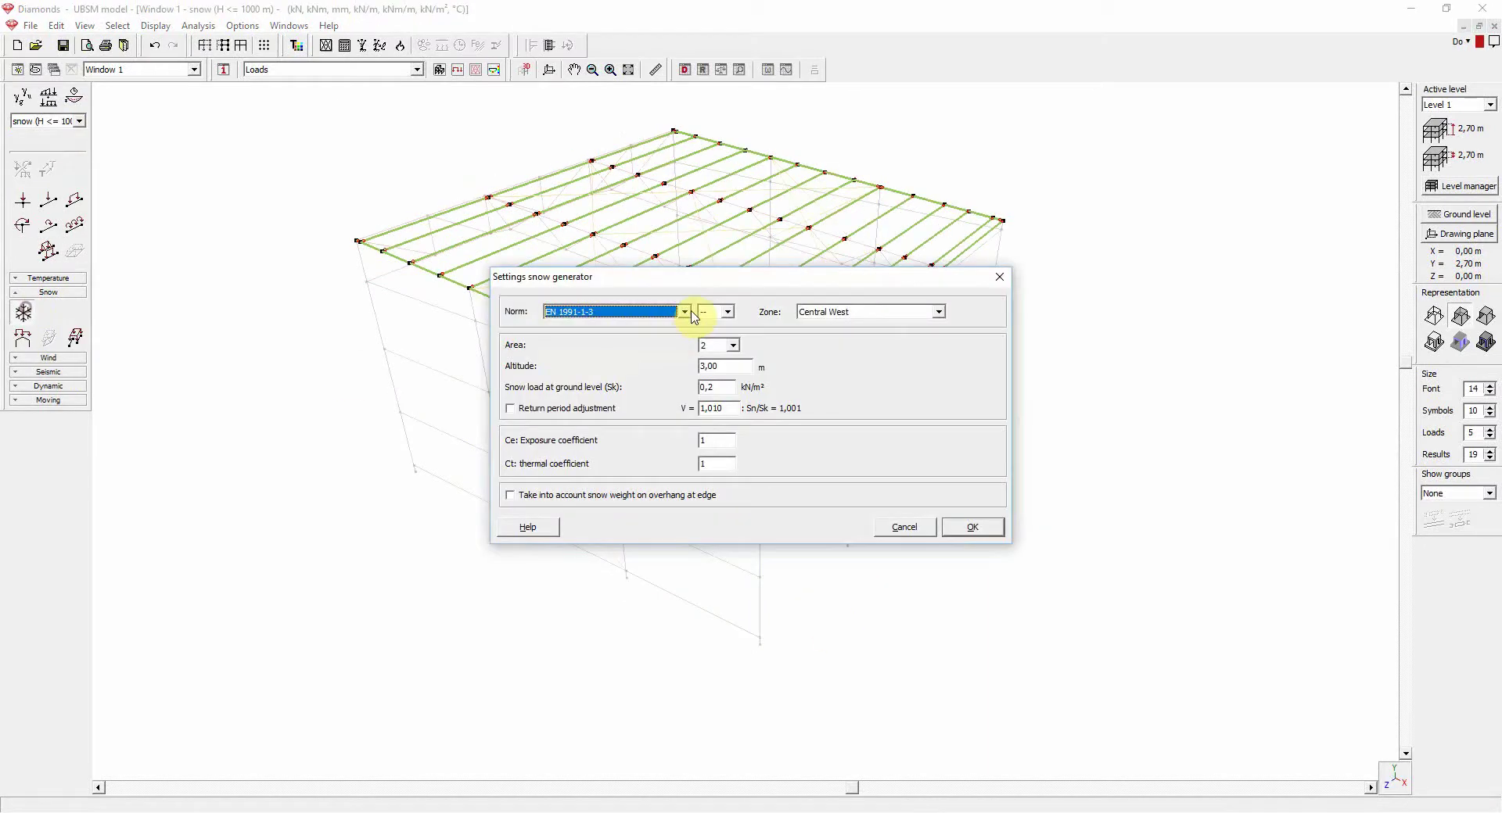
{"action": "left_click", "coordinate": [732, 345]}
{"action": "left_click", "coordinate": [713, 357]}
{"action": "left_click", "coordinate": [968, 528]}
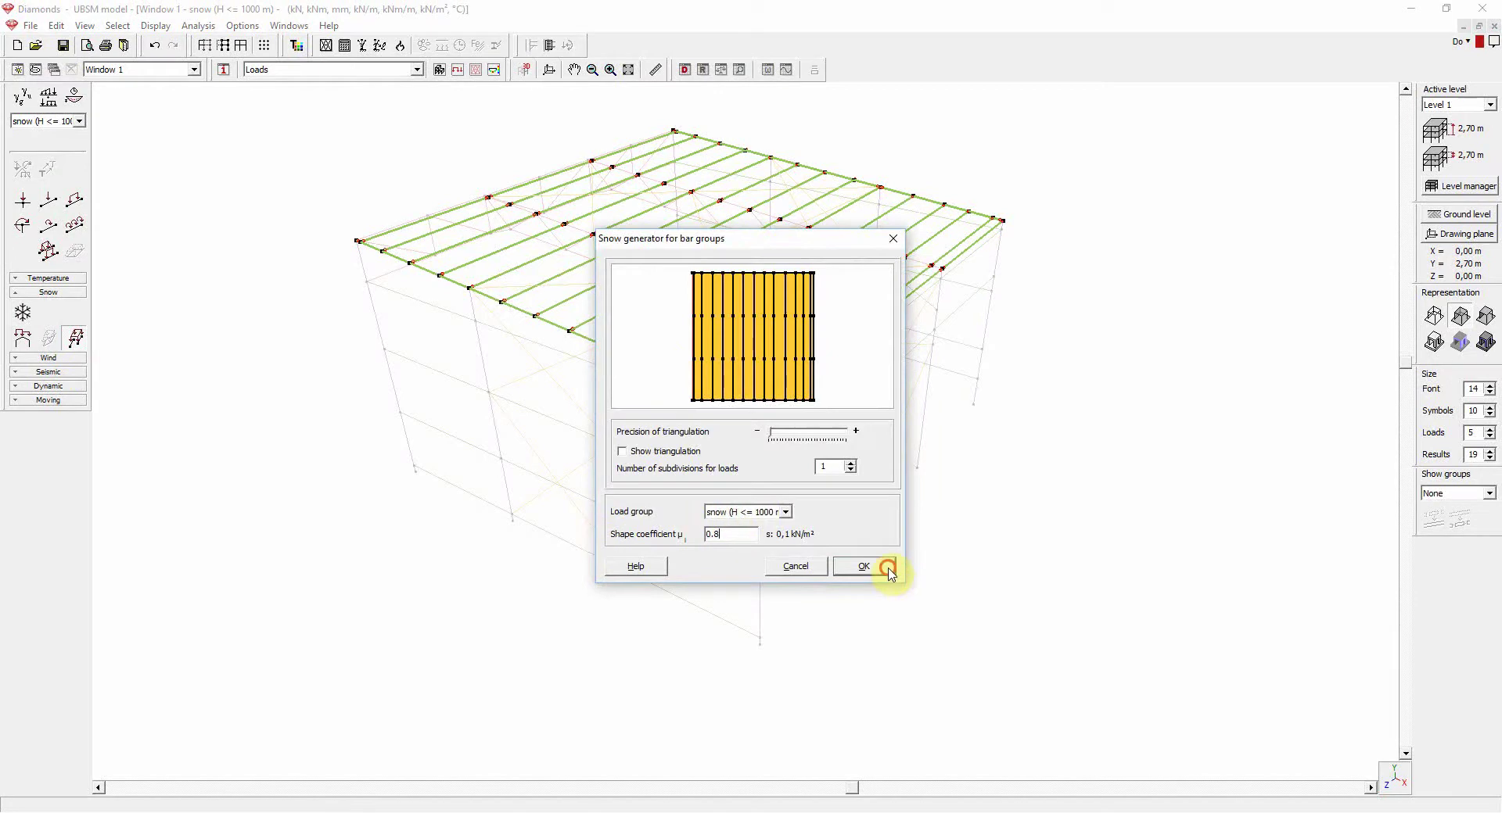
{"action": "left_click", "coordinate": [887, 568]}
- Make Wind the active load group and select only the columns of one outer wall
{"action": "left_click", "coordinate": [25, 123]}
{"action": "left_click", "coordinate": [50, 165]}
{"action": "double_click", "coordinate": [1072, 588]}
{"action": "left_click_drag", "start_coordinate": [846, 789], "coordinate": [950, 792]}
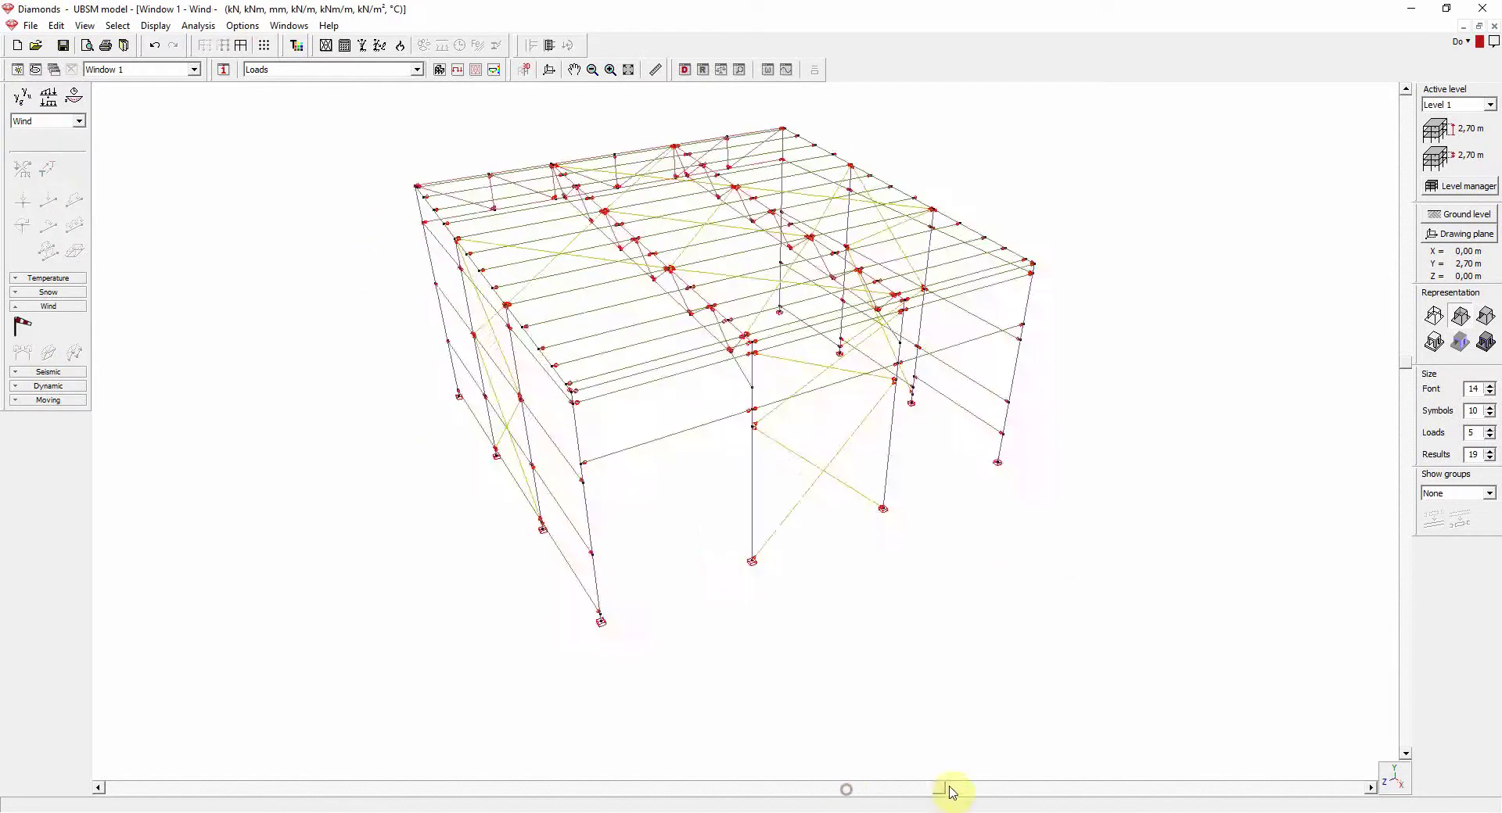
{"action": "left_click", "coordinate": [1394, 779]}
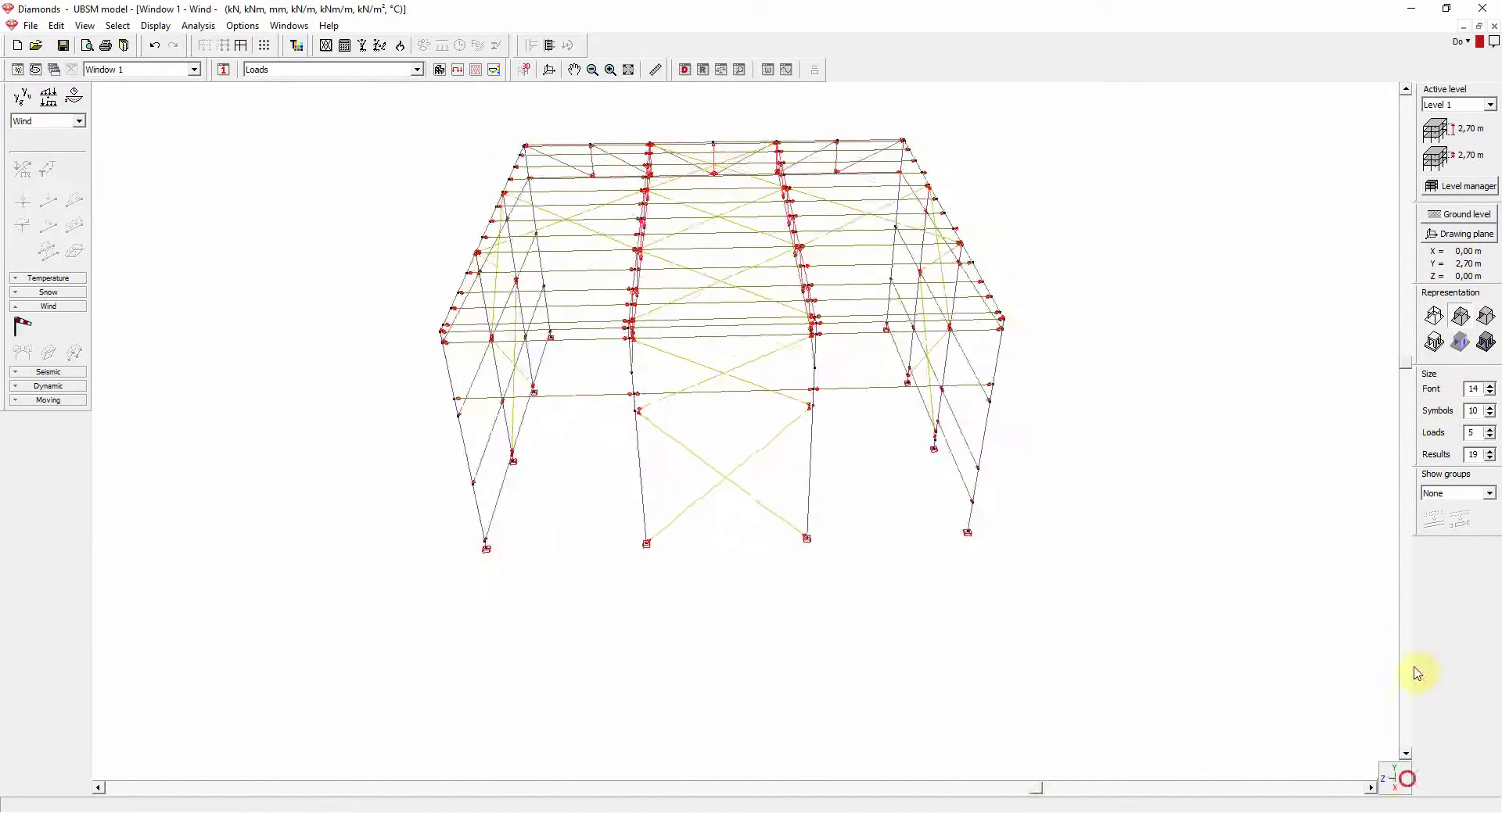
{"action": "left_click", "coordinate": [1387, 790]}
{"action": "left_click", "coordinate": [1199, 788]}
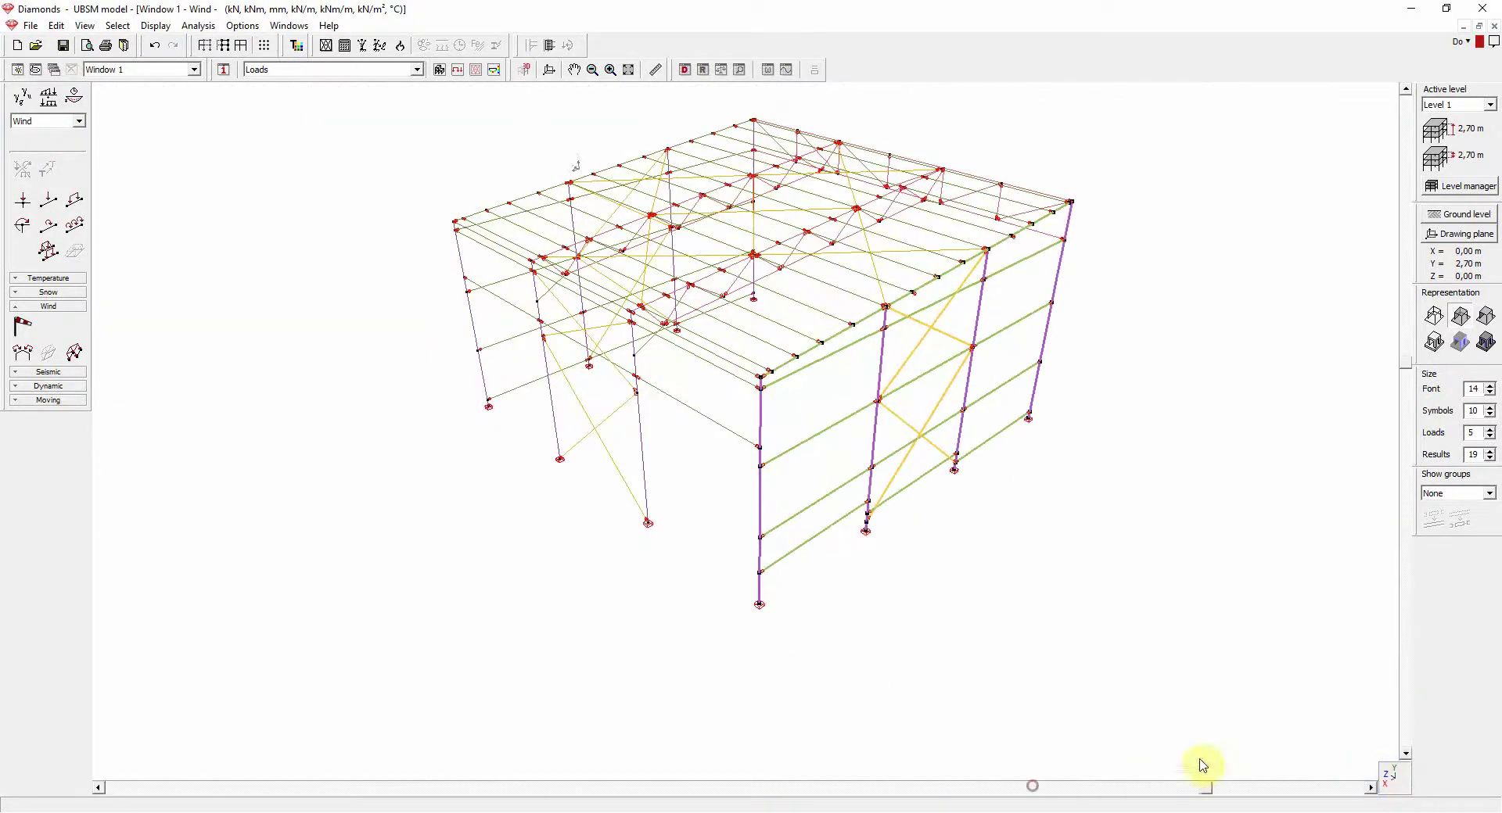
{"action": "double_click", "coordinate": [1136, 583]}
{"action": "left_click", "coordinate": [1404, 784]}
{"action": "left_click", "coordinate": [1425, 573]}
{"action": "left_click", "coordinate": [1033, 298]}
{"action": "left_click_drag", "start_coordinate": [380, 131], "coordinate": [975, 251]}
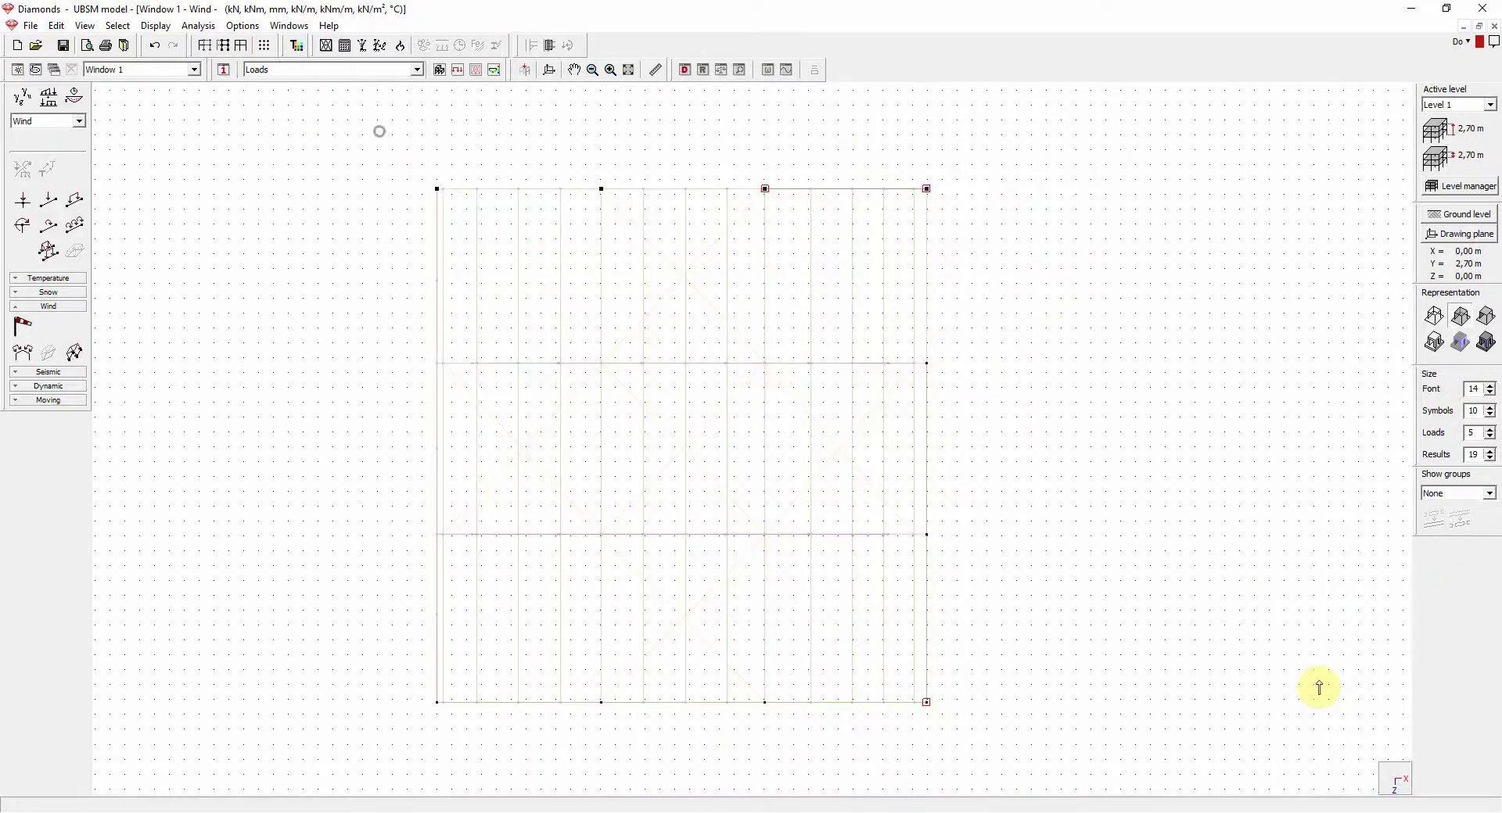
{"action": "left_click", "coordinate": [1394, 778]}
- Apply a surface load on bars to the selected wall columns and to the columns of the opposite wall
{"action": "left_click", "coordinate": [48, 250]}
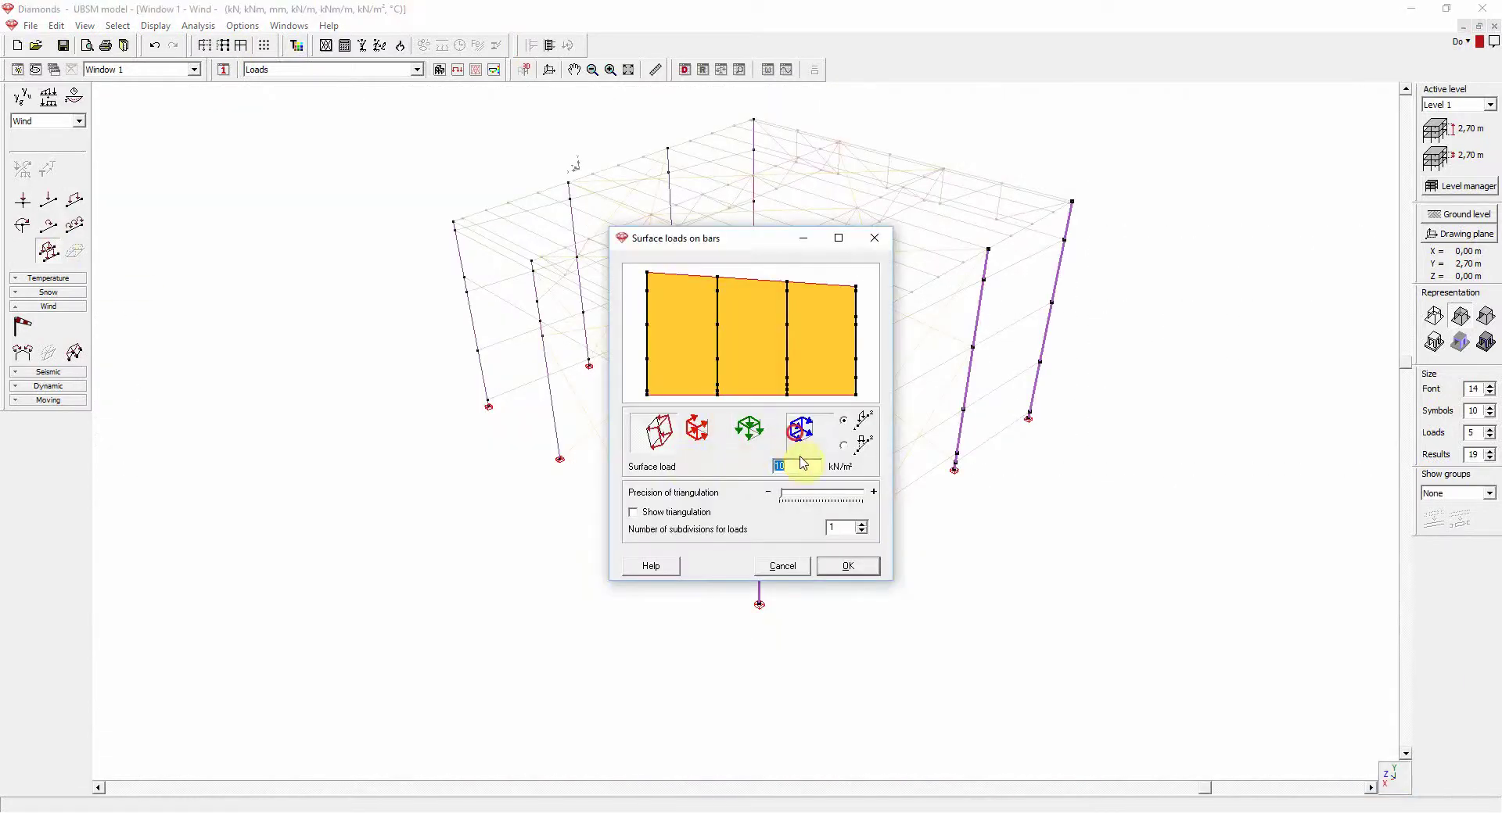
{"action": "left_click", "coordinate": [848, 565]}
{"action": "left_click_drag", "start_coordinate": [1203, 787], "coordinate": [926, 773]}
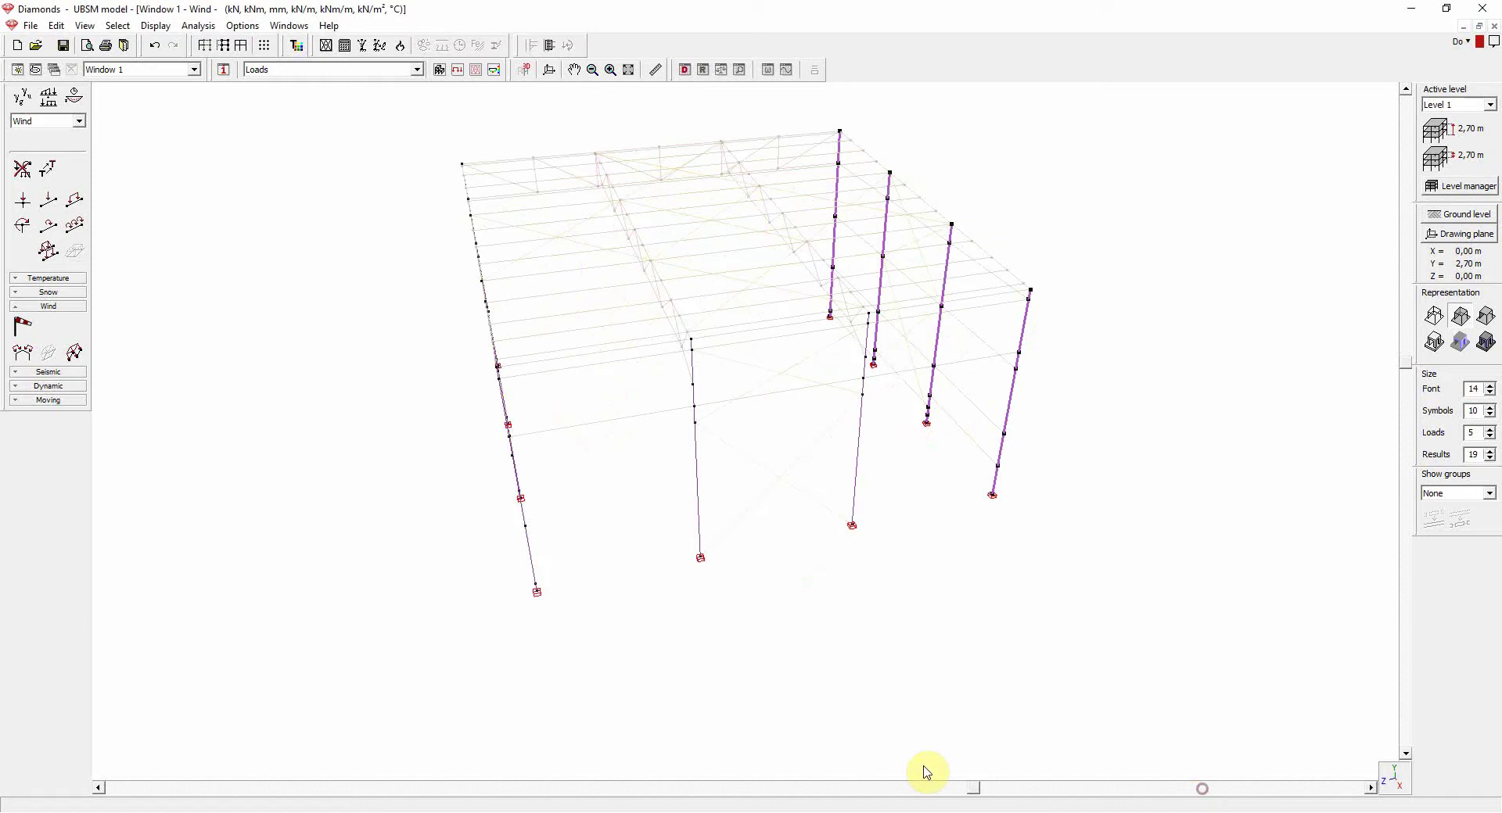
{"action": "left_click_drag", "start_coordinate": [359, 151], "coordinate": [636, 715]}
{"action": "left_click", "coordinate": [842, 570]}
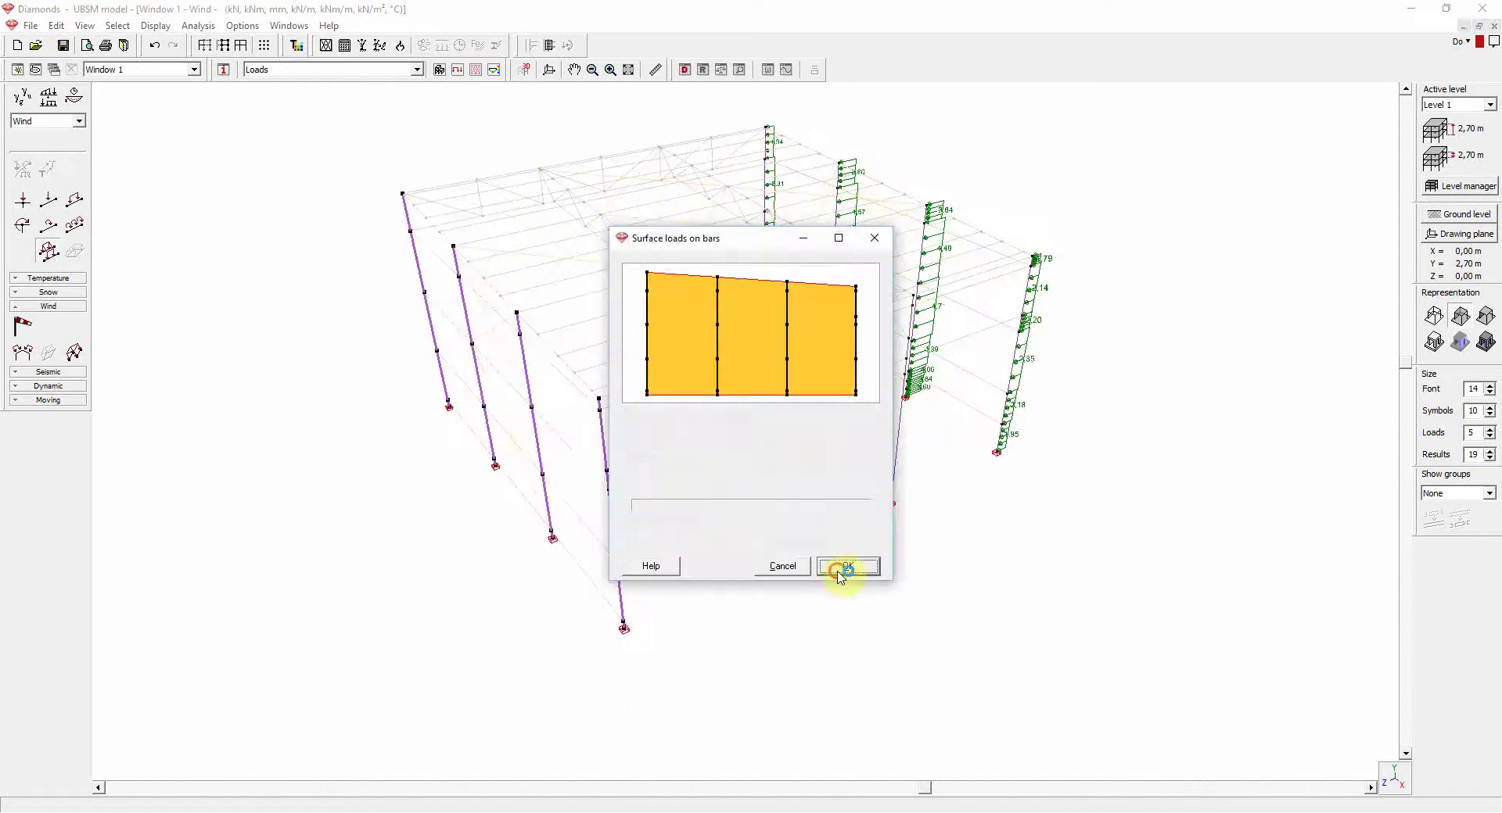
- Make Seismic the active load group
{"action": "left_click", "coordinate": [59, 122]}
{"action": "left_click", "coordinate": [242, 303]}
{"action": "left_click", "coordinate": [241, 46]}
{"action": "left_click", "coordinate": [63, 122]}
{"action": "left_click", "coordinate": [46, 174]}
{"action": "left_click", "coordinate": [313, 318]}
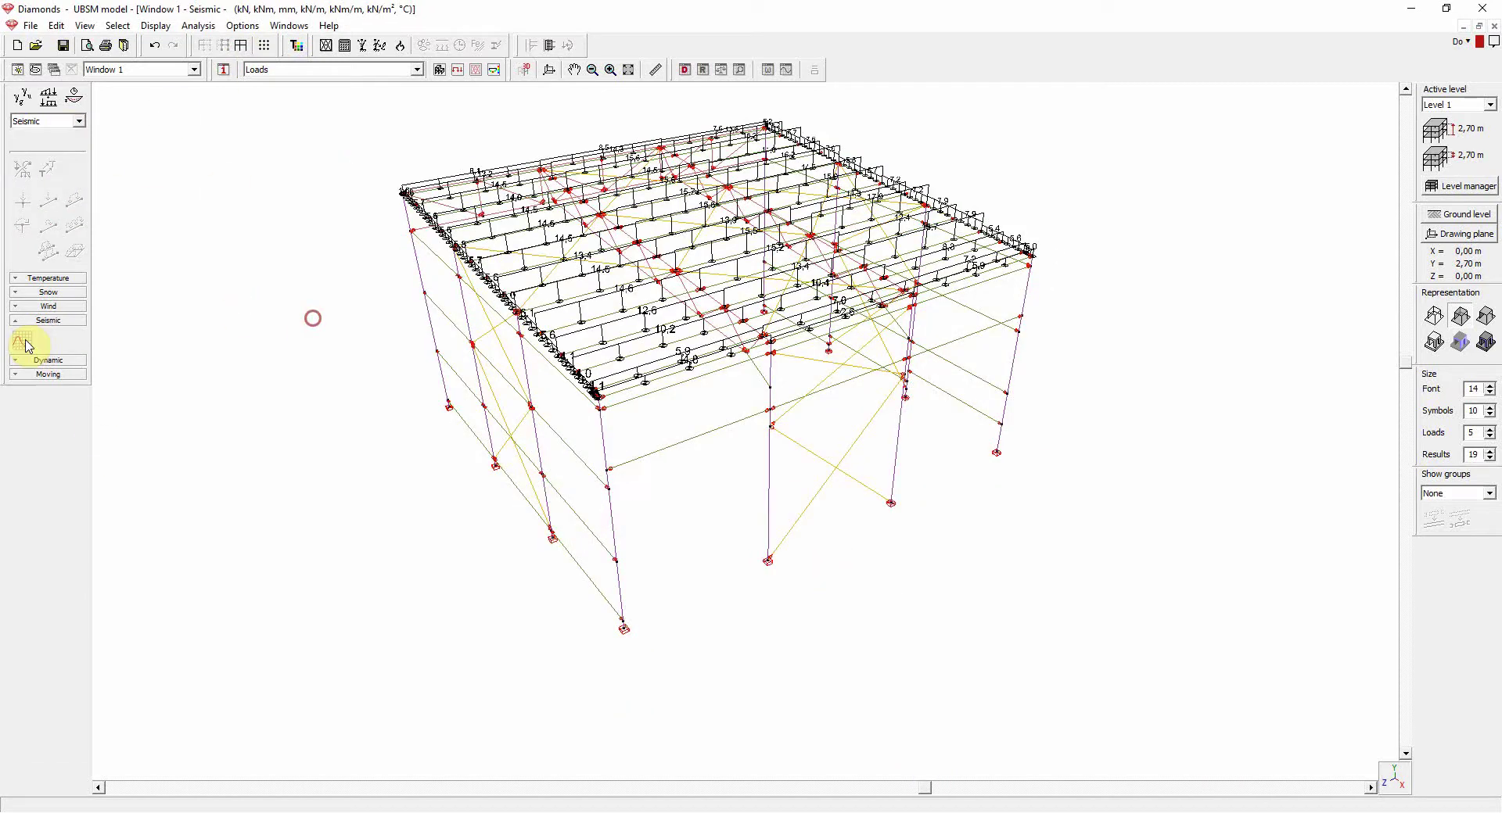
- Set the seismic spectrum to EN 1998-1:2004 (EU) with ground type B and importance class II
{"action": "left_click", "coordinate": [25, 341]}
{"action": "left_click", "coordinate": [598, 188]}
{"action": "left_click", "coordinate": [570, 202]}
{"action": "left_click", "coordinate": [542, 351]}
{"action": "left_click", "coordinate": [540, 375]}
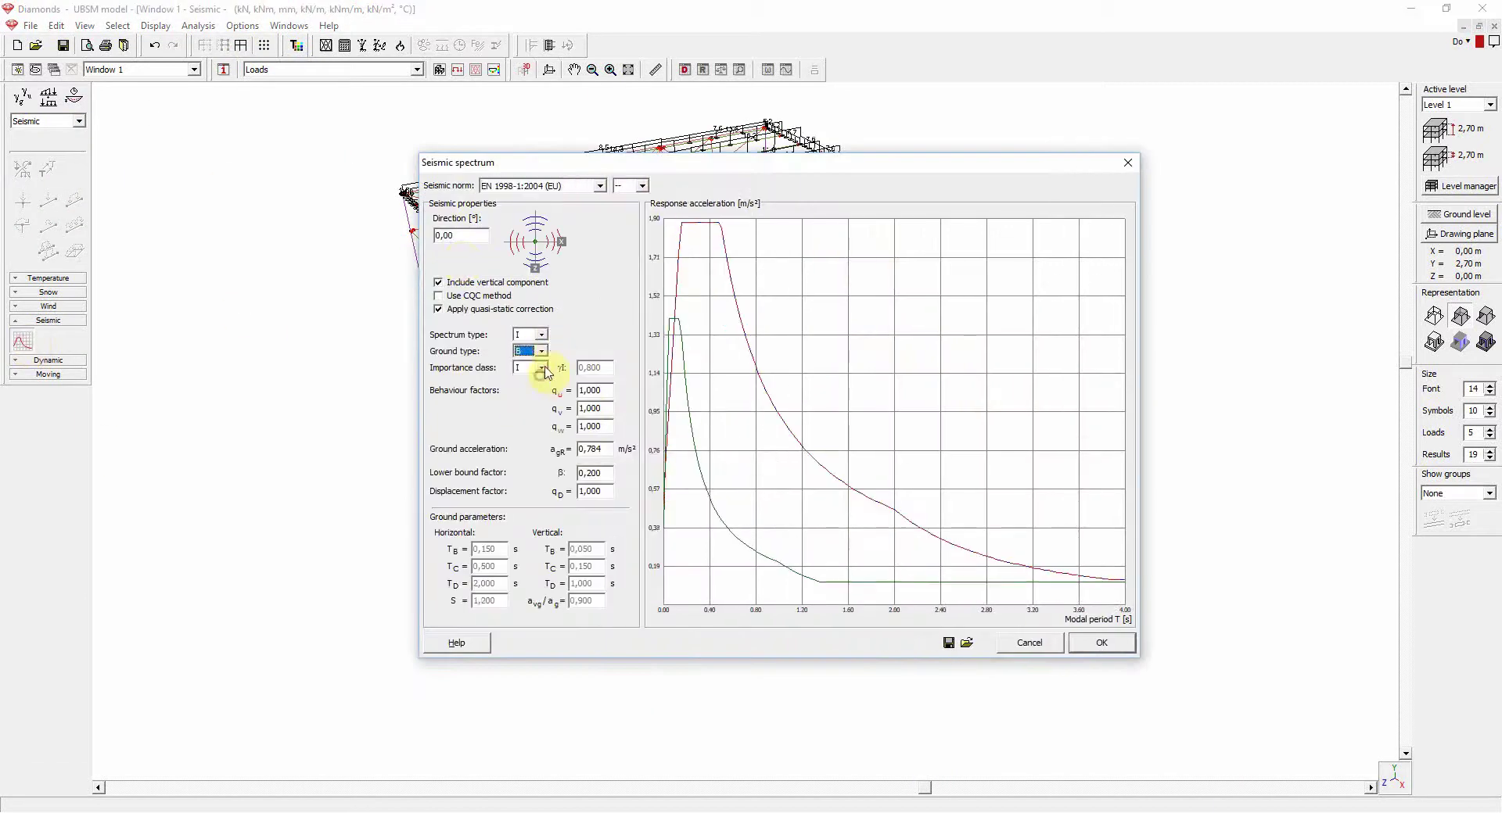
{"action": "left_click", "coordinate": [542, 369]}
{"action": "left_click", "coordinate": [537, 390]}
- Set all three behaviour factors to 1.5 and the ground acceleration to 0.35 m/s², and accept the seismic spectrum
{"action": "double_click", "coordinate": [601, 390]}
{"action": "type", "text": "1.5"}
{"action": "key", "text": "Tab"}
{"action": "type", "text": "1.5"}
{"action": "key", "text": "Tab"}
{"action": "type", "text": "1.5"}
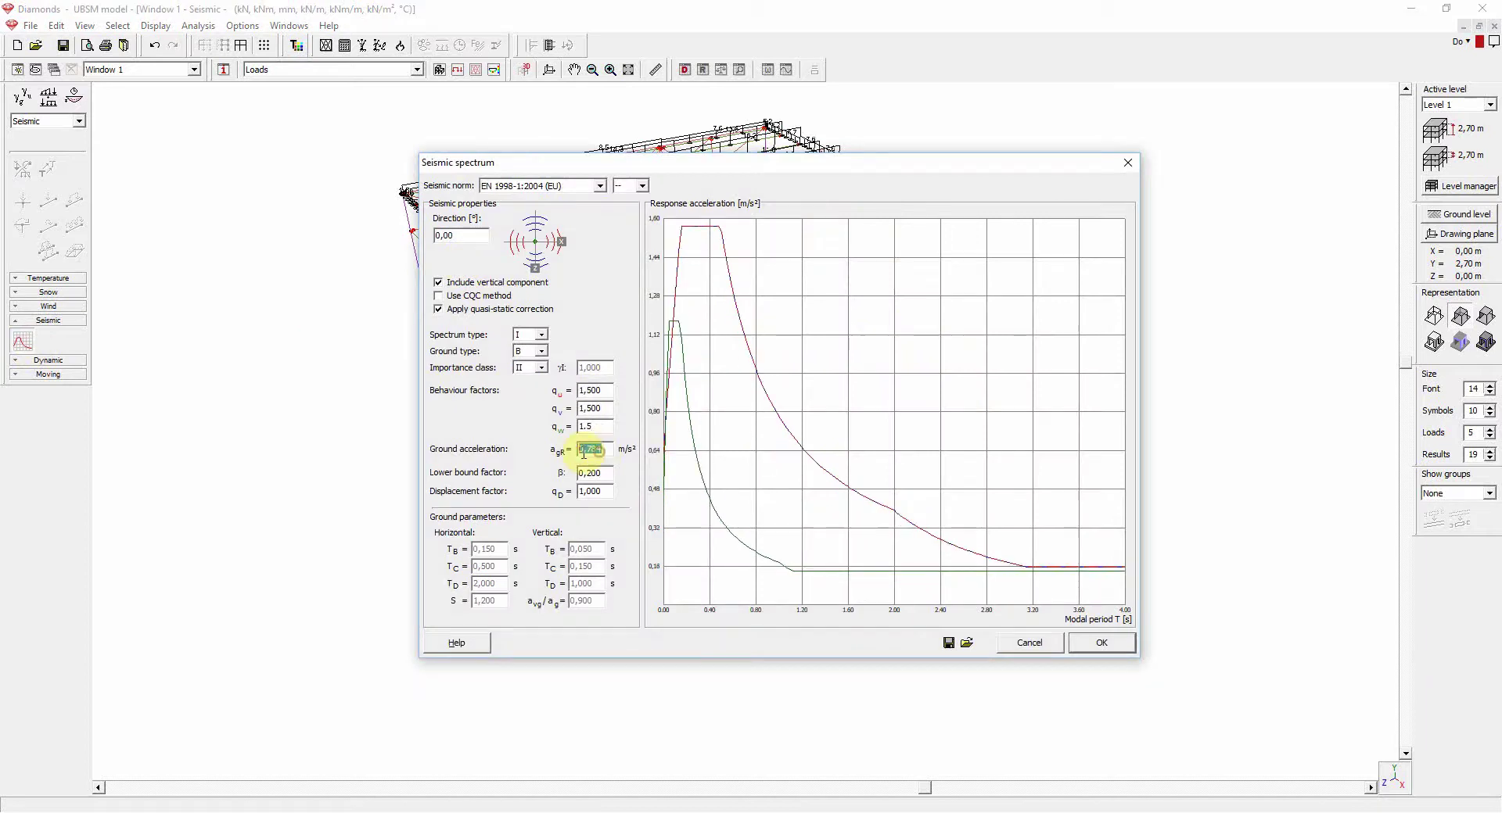
{"action": "type", "text": "0,35"}
{"action": "left_click", "coordinate": [1101, 642]}
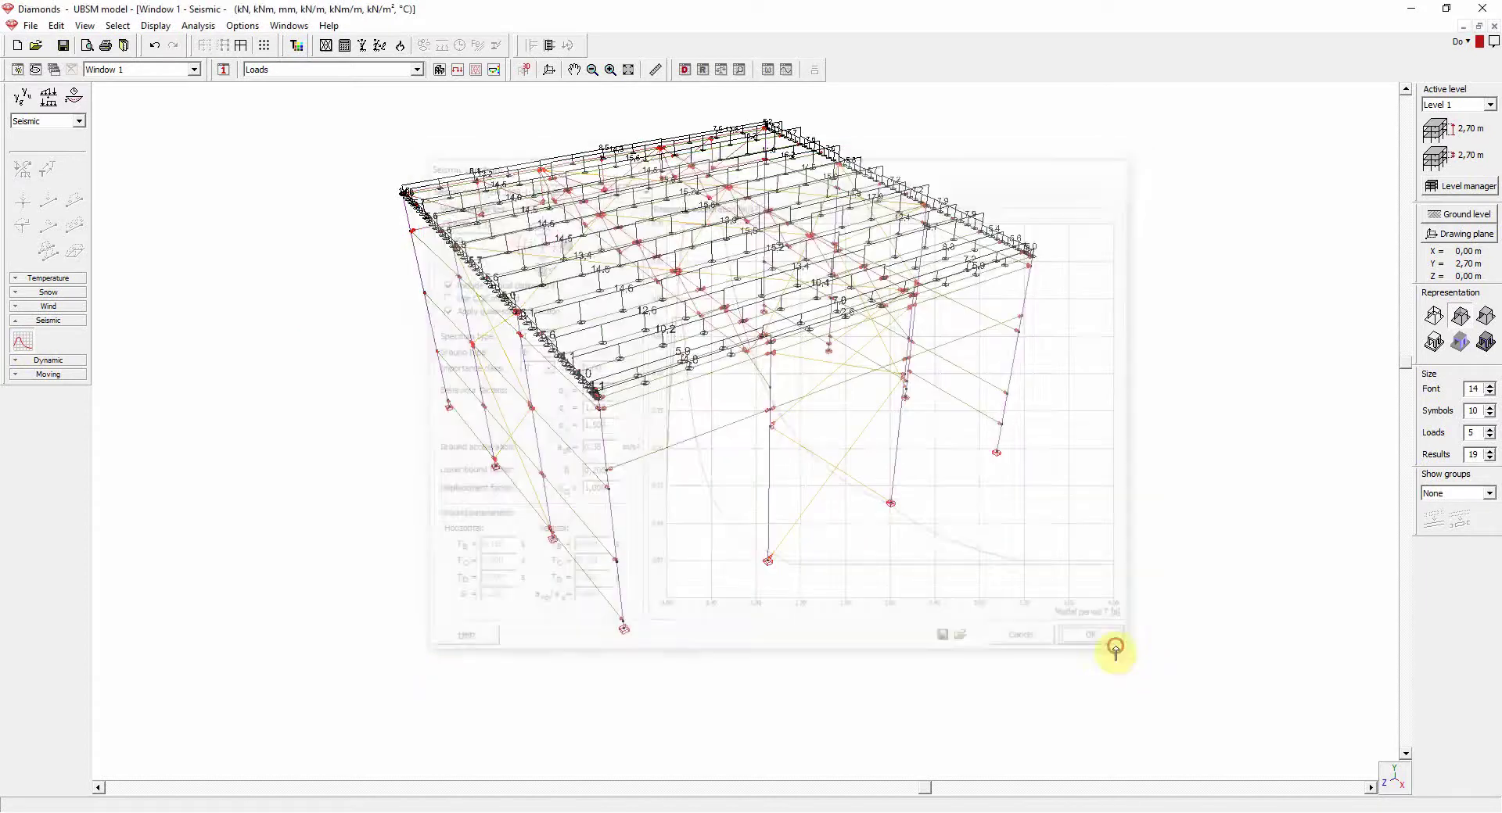
- Generate all load combinations automatically according to EN 1990 Eq. 6.10 for ULS FC and SLS RC, and accept them
{"action": "left_click", "coordinate": [48, 97]}
{"action": "left_click", "coordinate": [395, 142]}
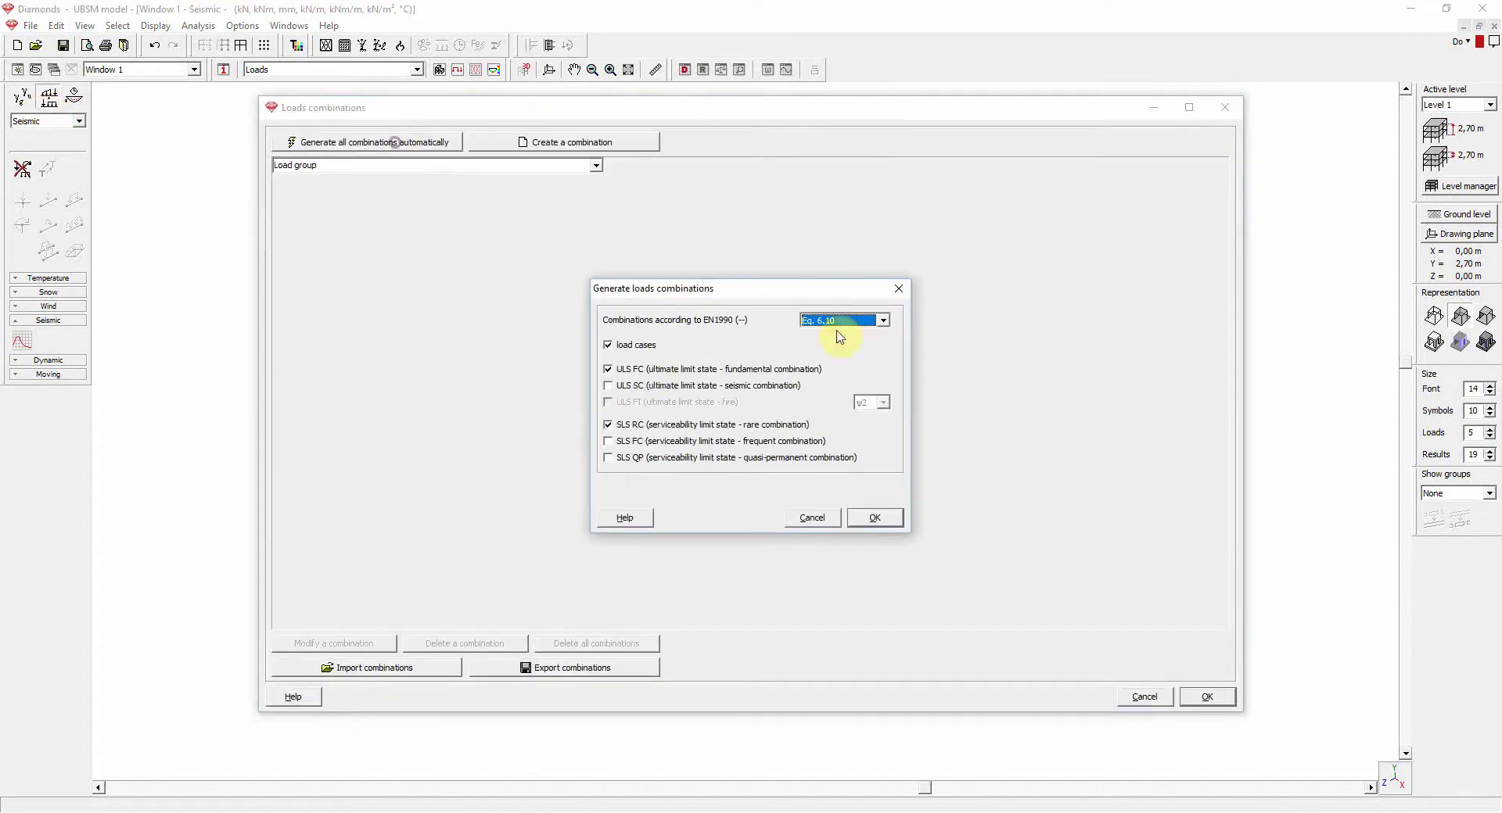
{"action": "left_click", "coordinate": [874, 518]}
{"action": "left_click", "coordinate": [1207, 697]}
- Mesh the bars and run the elastic analysis with a maximum of 10 dynamic modes
{"action": "left_click", "coordinate": [342, 50]}
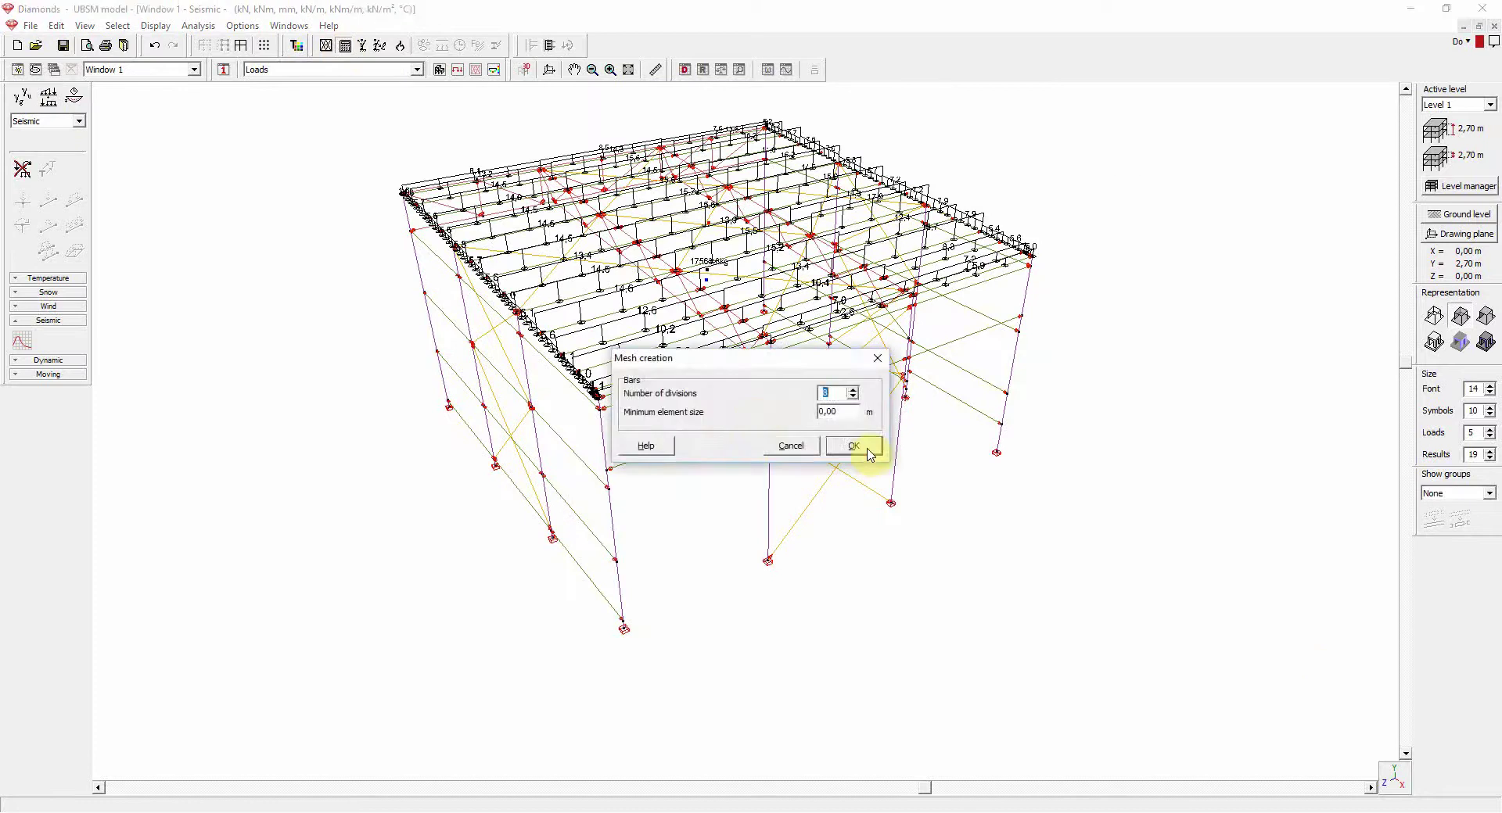
{"action": "left_click", "coordinate": [863, 447]}
{"action": "left_click", "coordinate": [879, 663]}
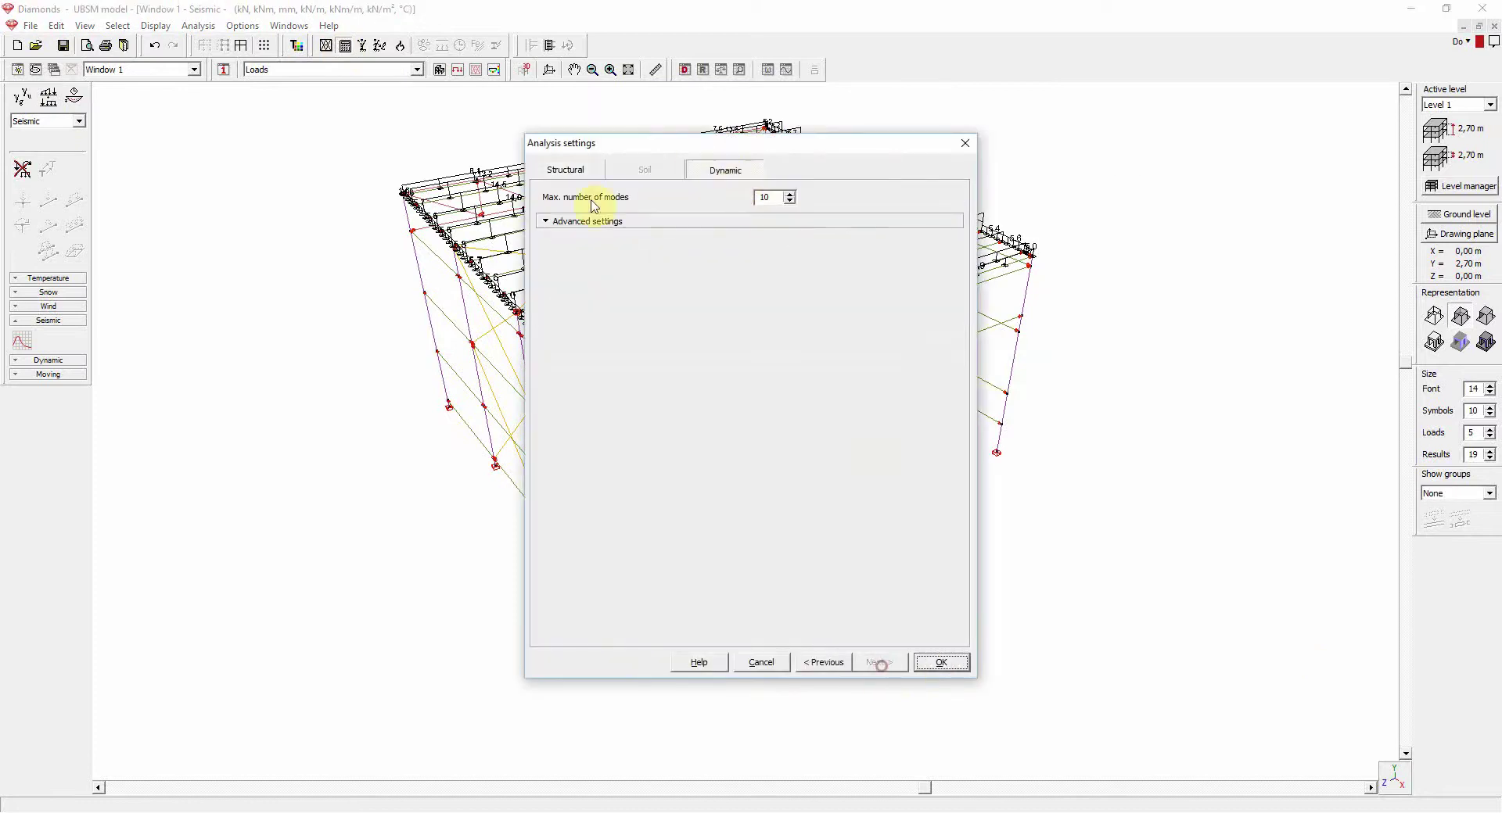
{"action": "left_click", "coordinate": [931, 667]}
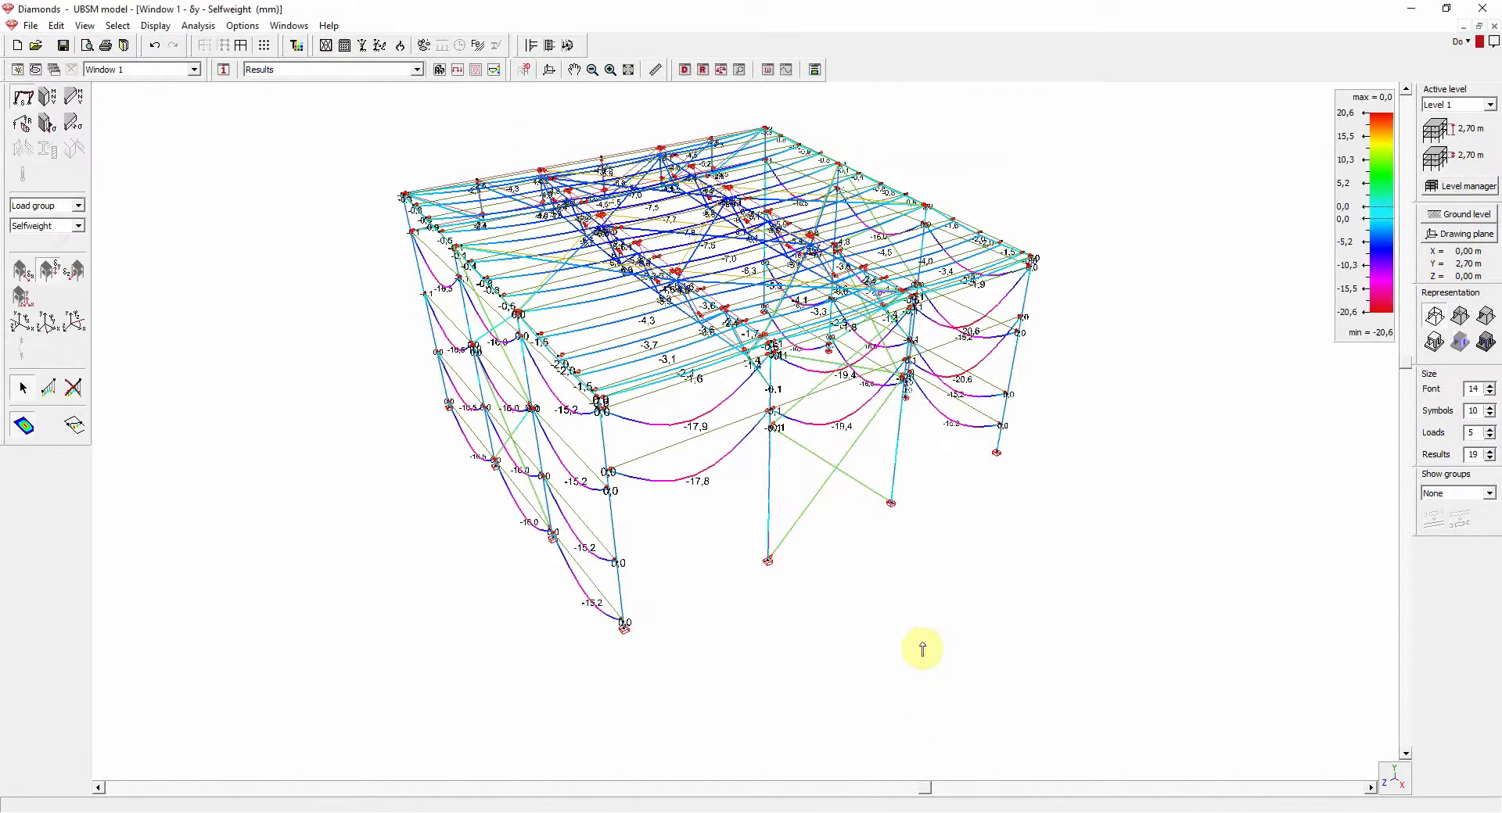
- Examine the SLS RC envelope of the deformations, bar bending moments My, bar stresses and support reactions Ry
{"action": "left_click_drag", "start_coordinate": [917, 790], "coordinate": [914, 789]}
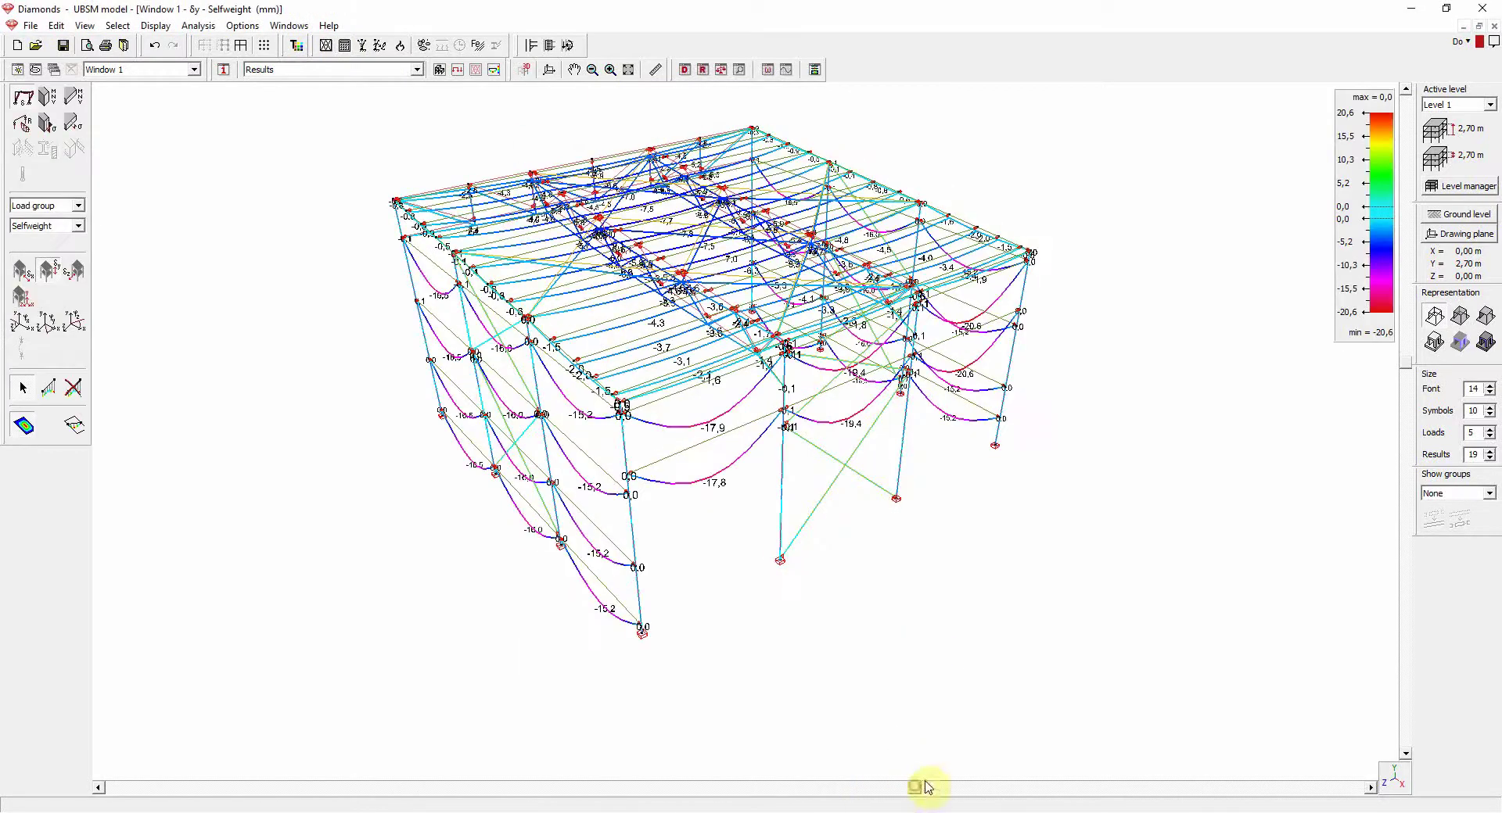
{"action": "left_click", "coordinate": [78, 204]}
{"action": "left_click", "coordinate": [47, 243]}
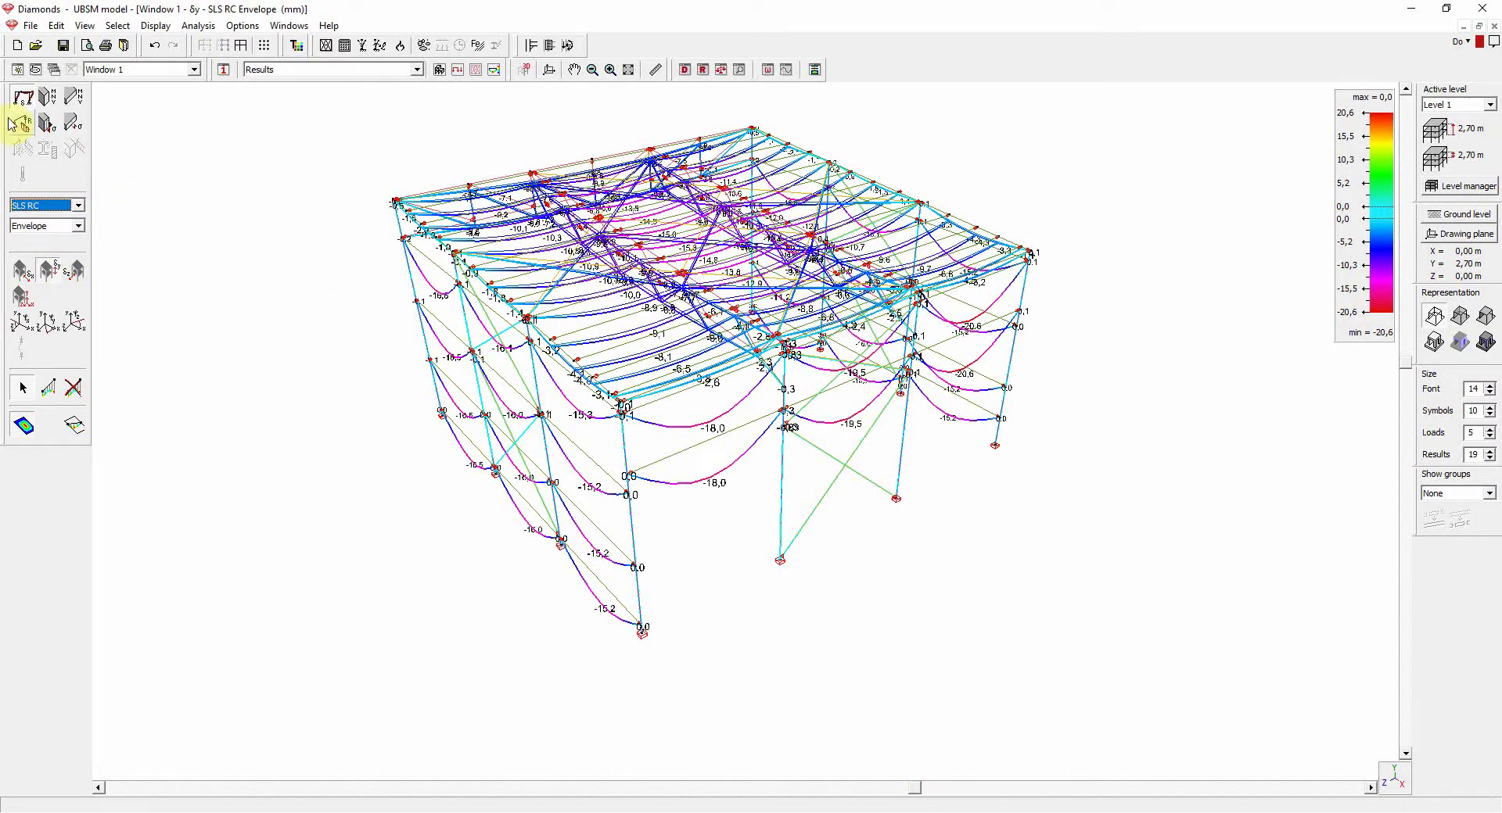
{"action": "left_click", "coordinate": [45, 96]}
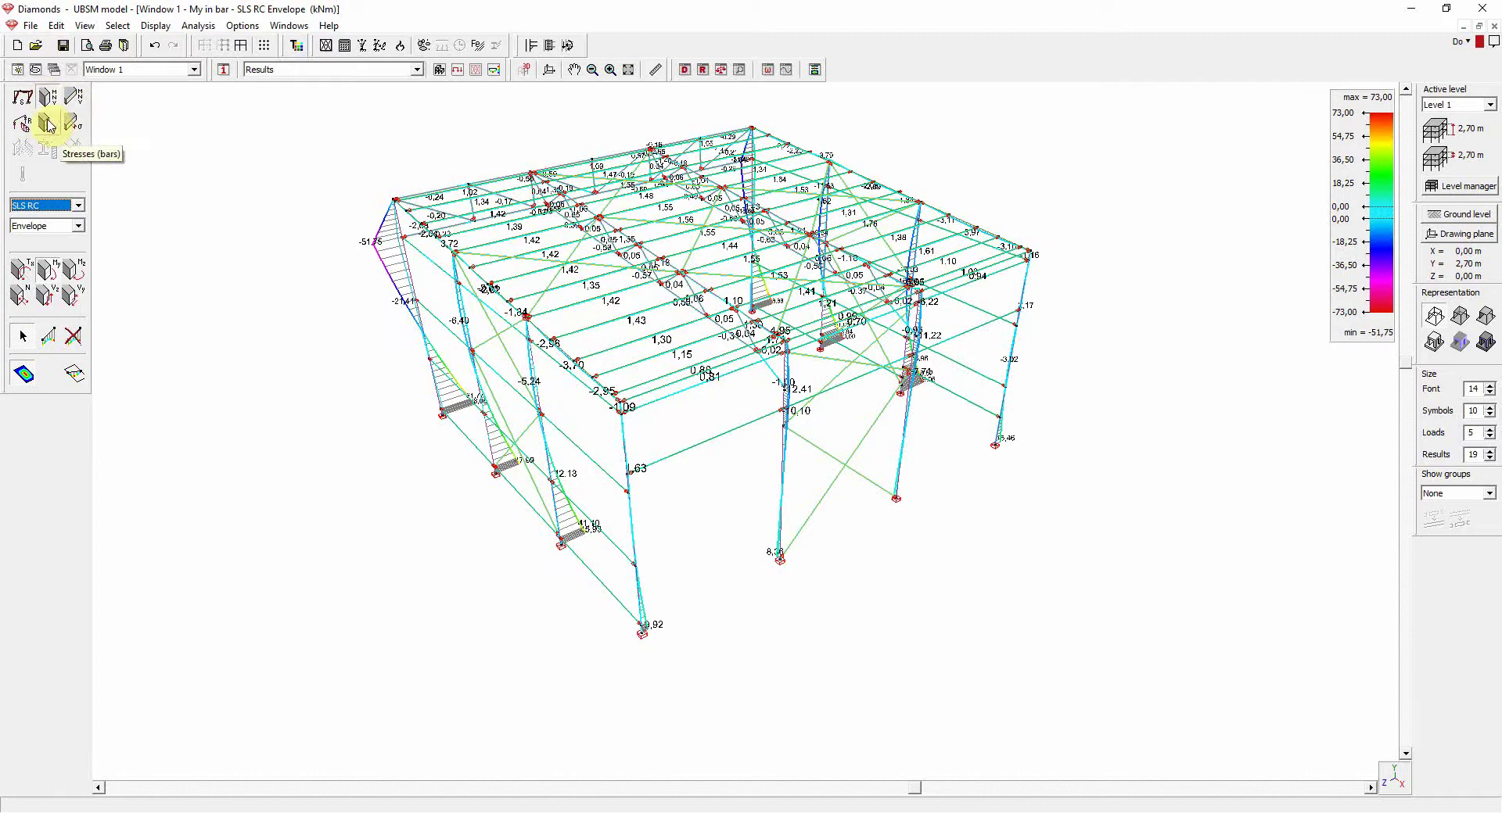
{"action": "left_click", "coordinate": [48, 123]}
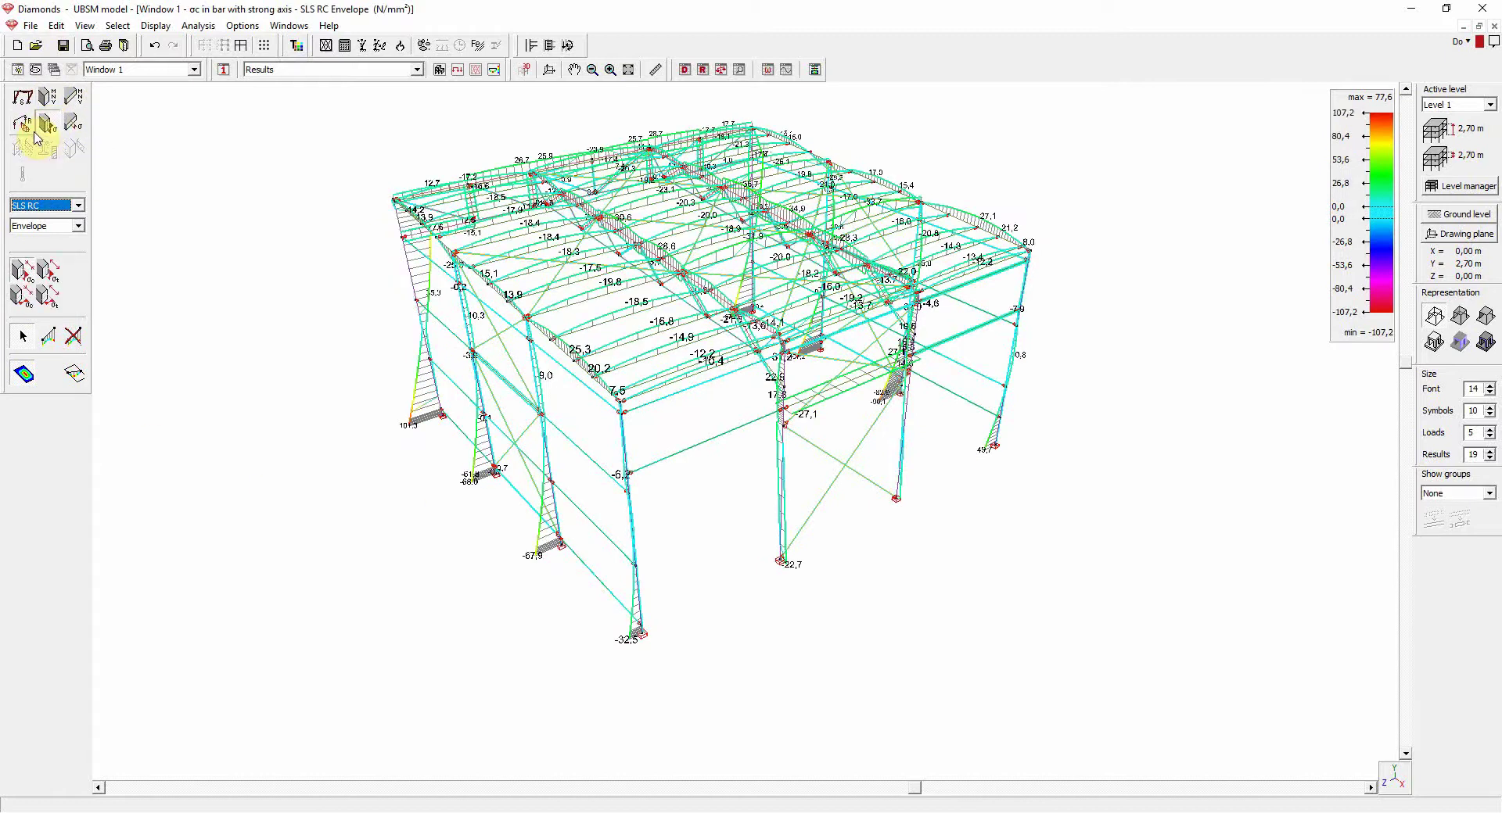
{"action": "left_click", "coordinate": [31, 131]}
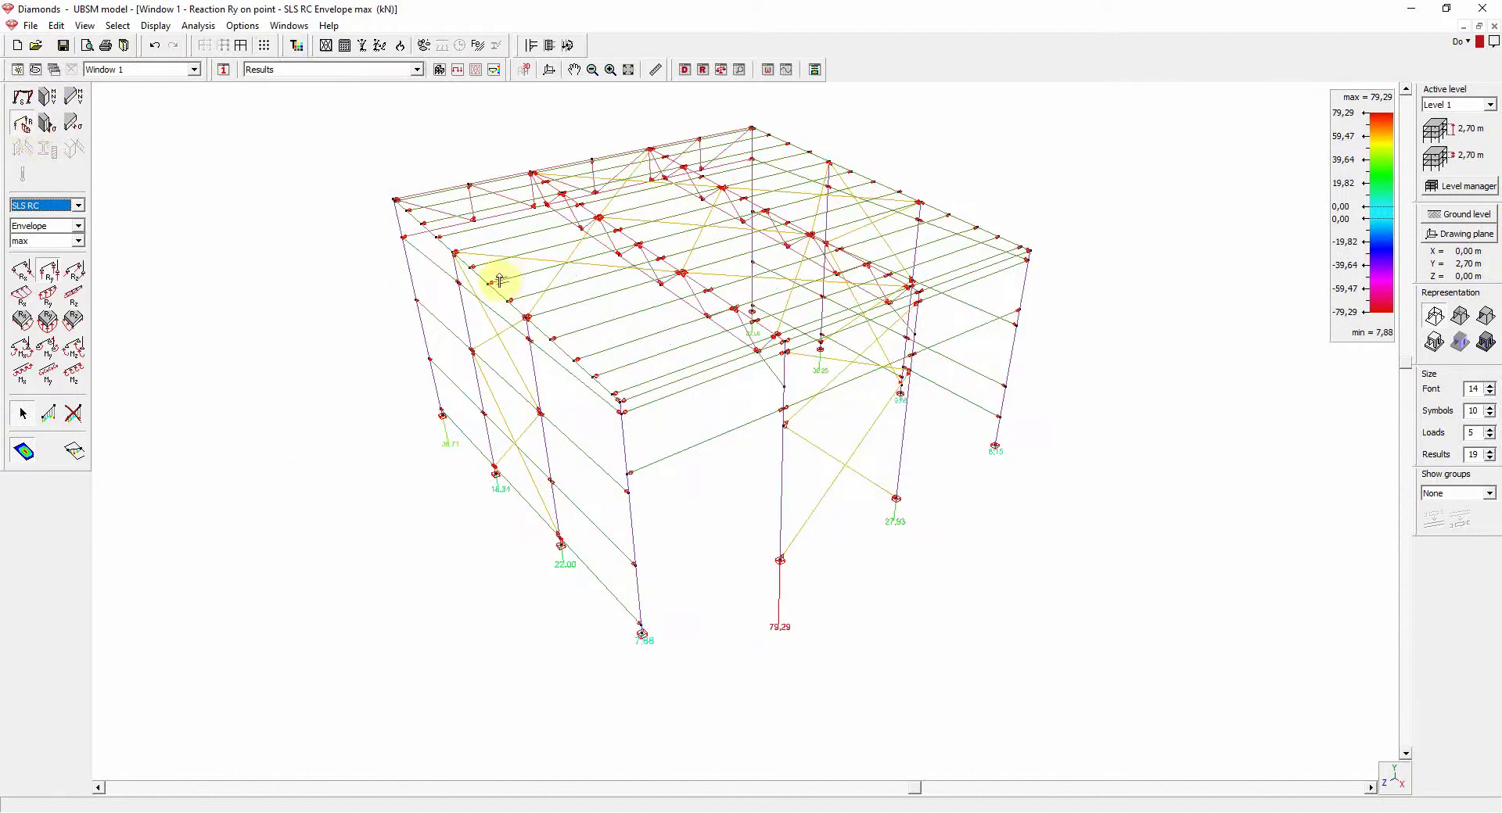
- Set the steel design code to Eurocode 3: EN 1993-1-1/3 without a national annex and run the steel design check
{"action": "left_click", "coordinate": [198, 25]}
{"action": "mouse_move", "coordinate": [362, 308]}
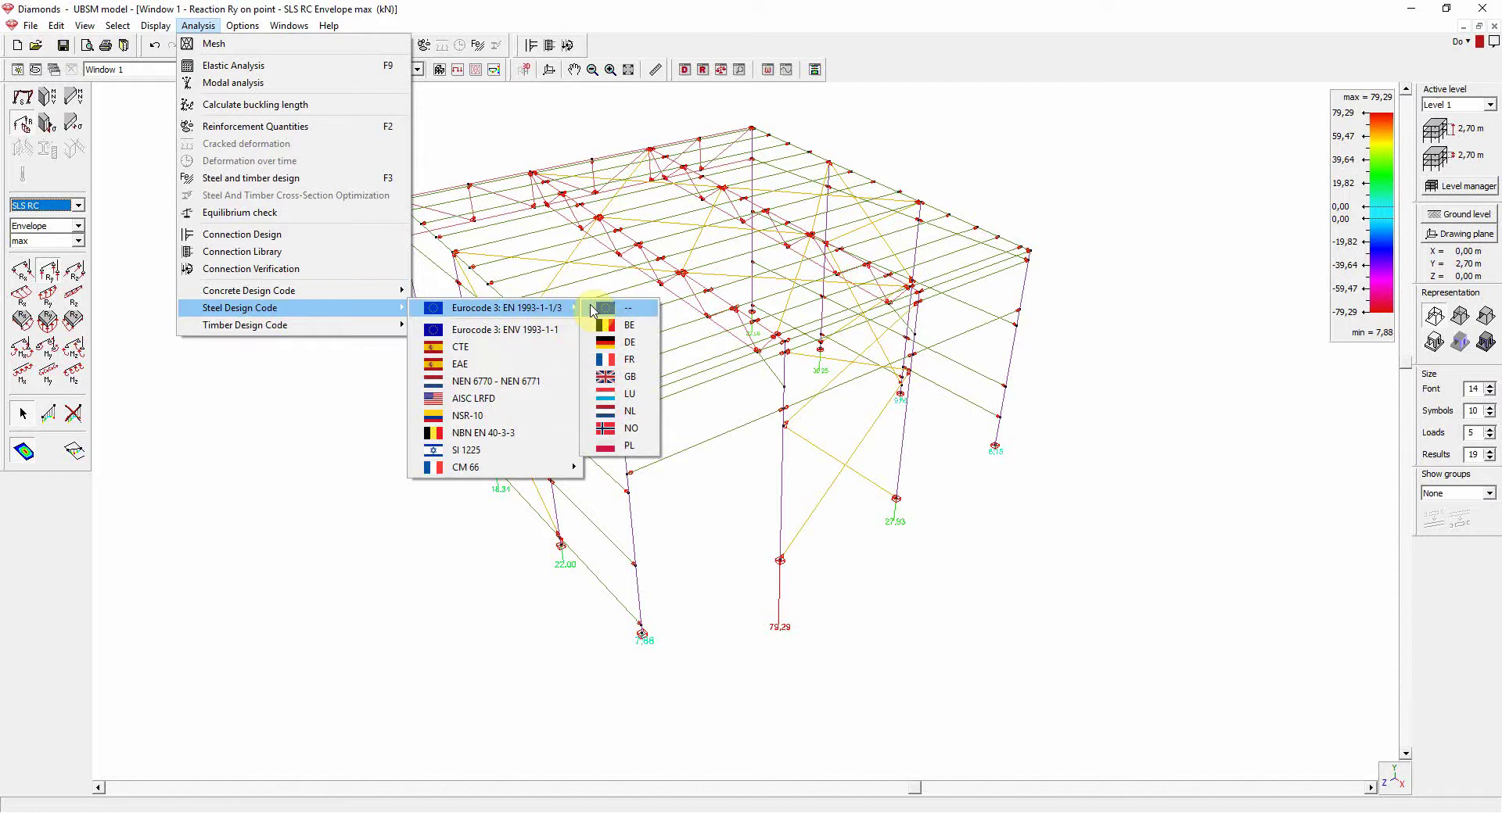
{"action": "left_click", "coordinate": [593, 309]}
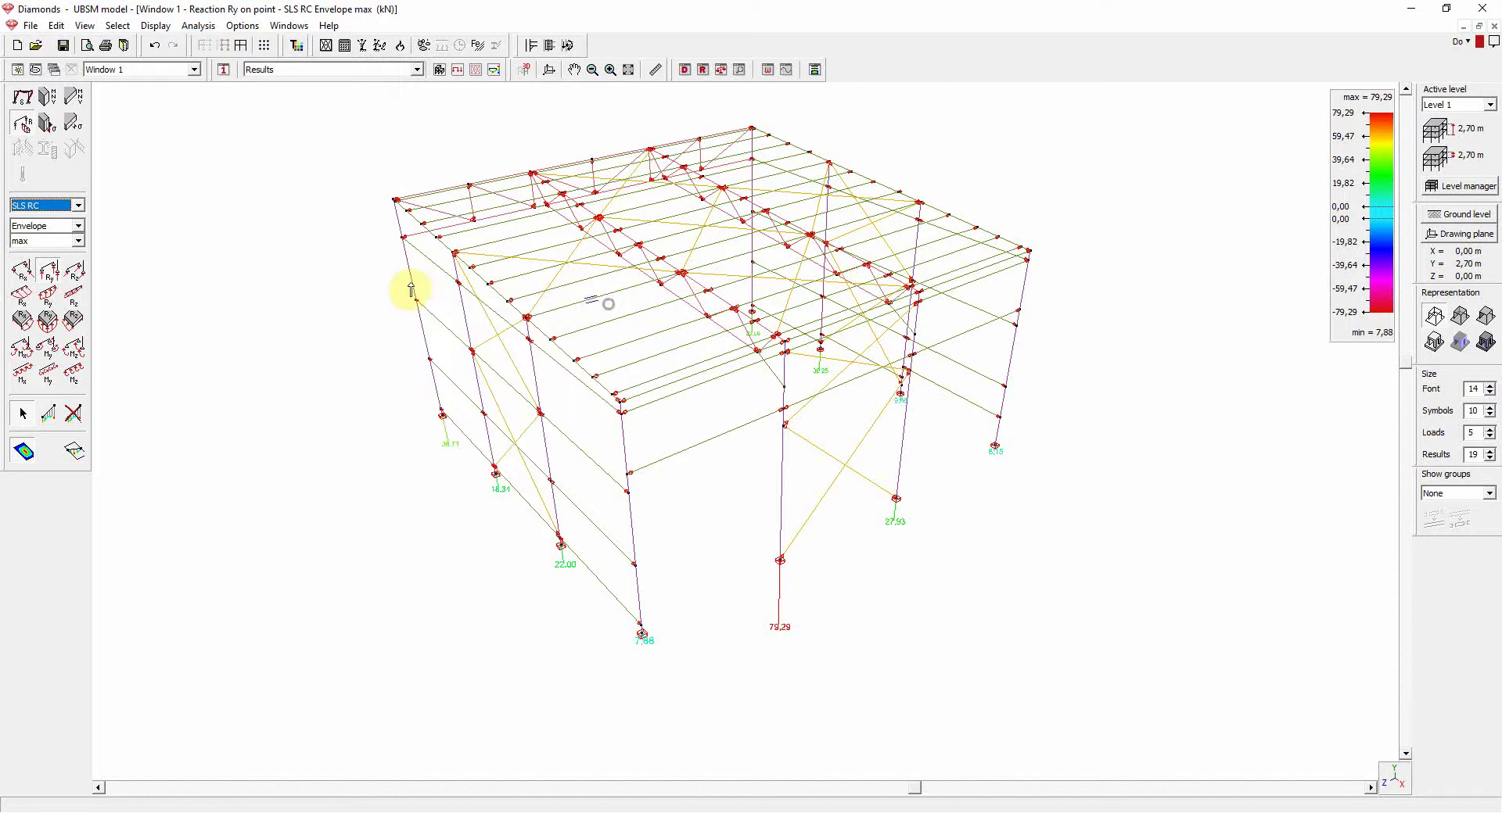
{"action": "left_click", "coordinate": [478, 45]}
{"action": "left_click", "coordinate": [884, 550]}
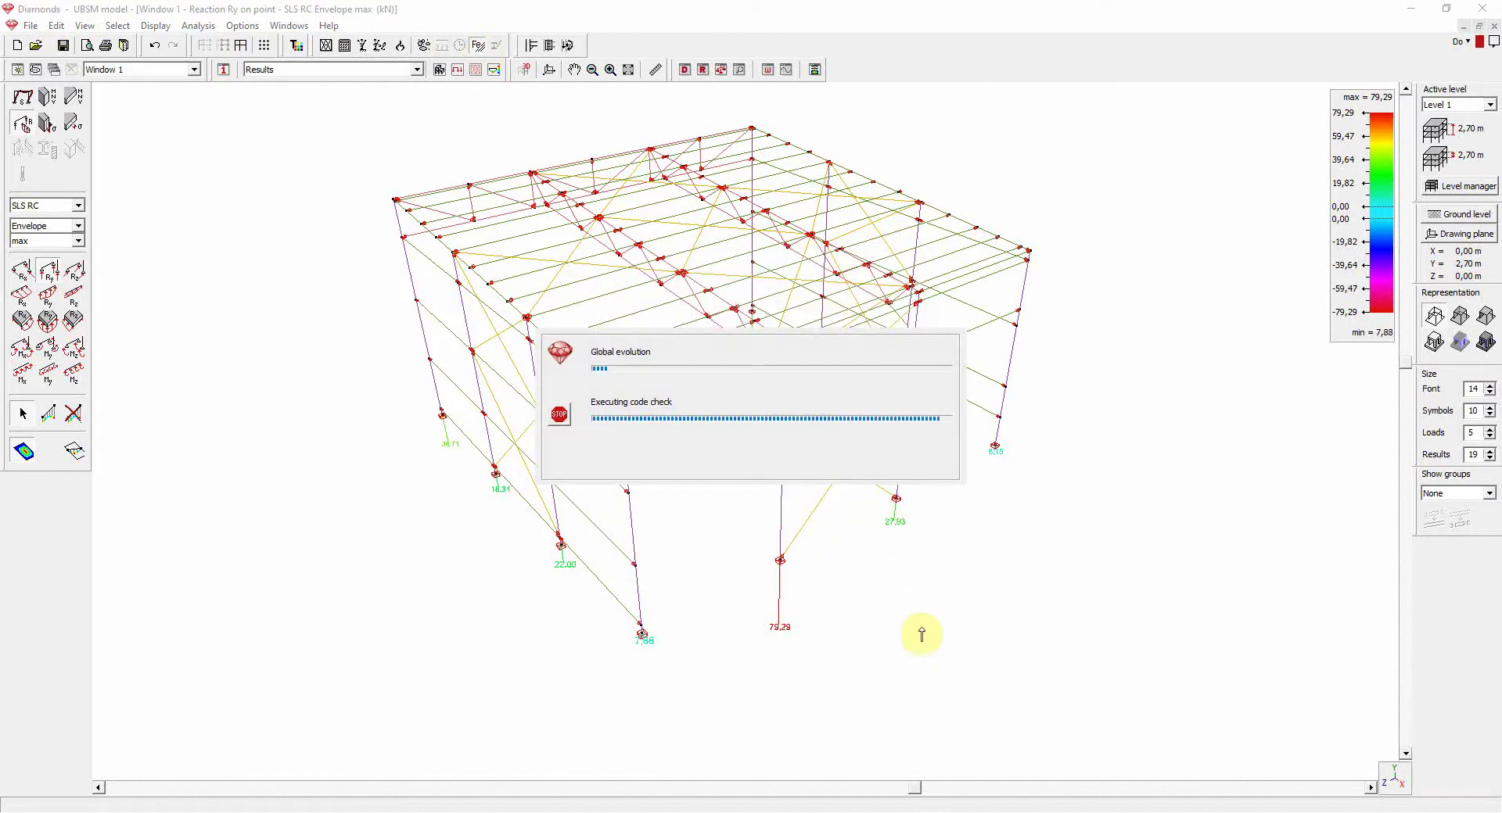
- Examine the stability and resistance verification of the bars
{"action": "left_click", "coordinate": [55, 276]}
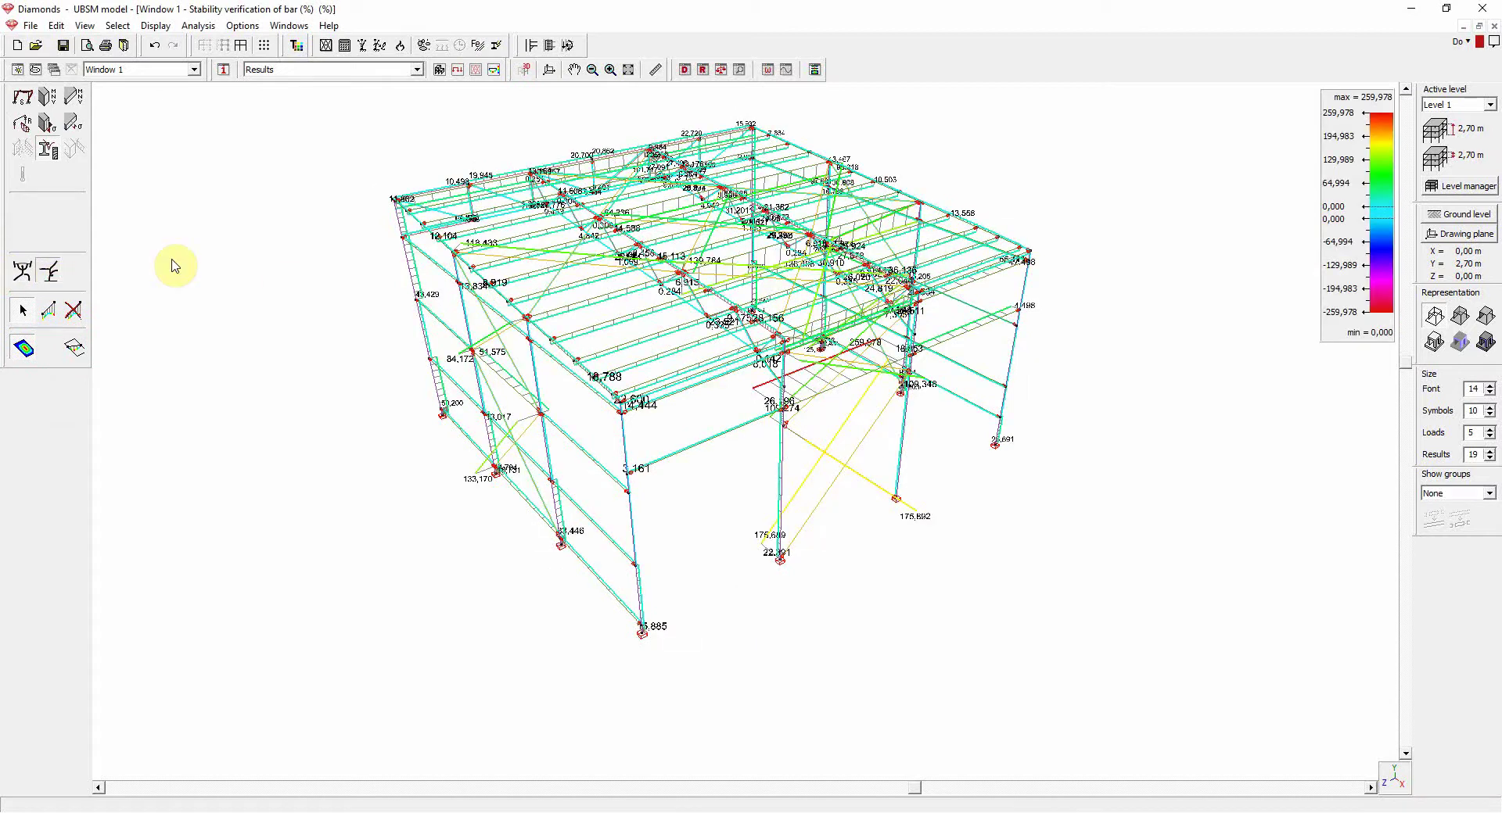
{"action": "left_click_drag", "start_coordinate": [915, 788], "coordinate": [884, 790]}
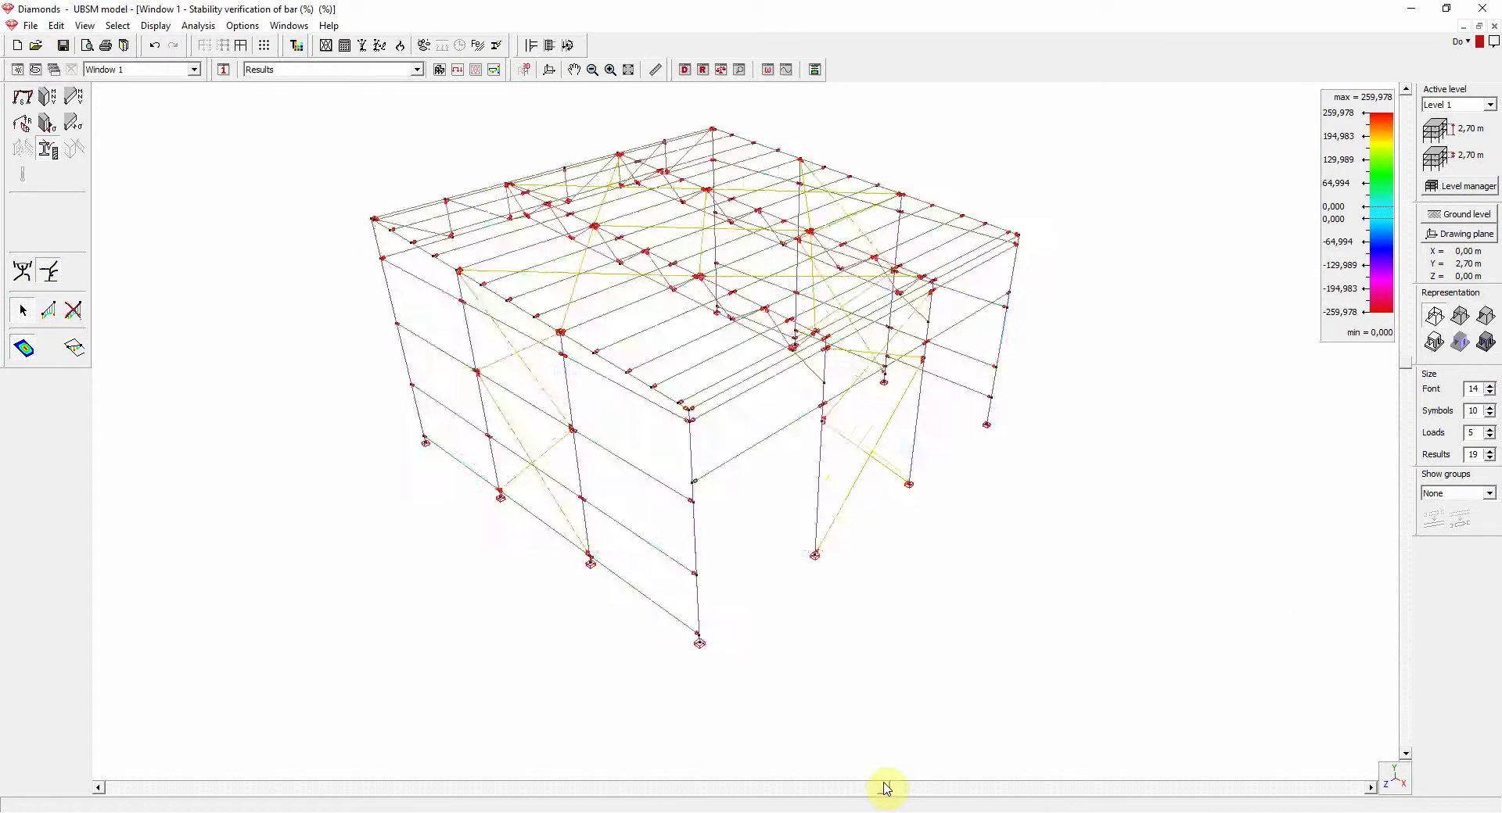
{"action": "left_click", "coordinate": [440, 70]}
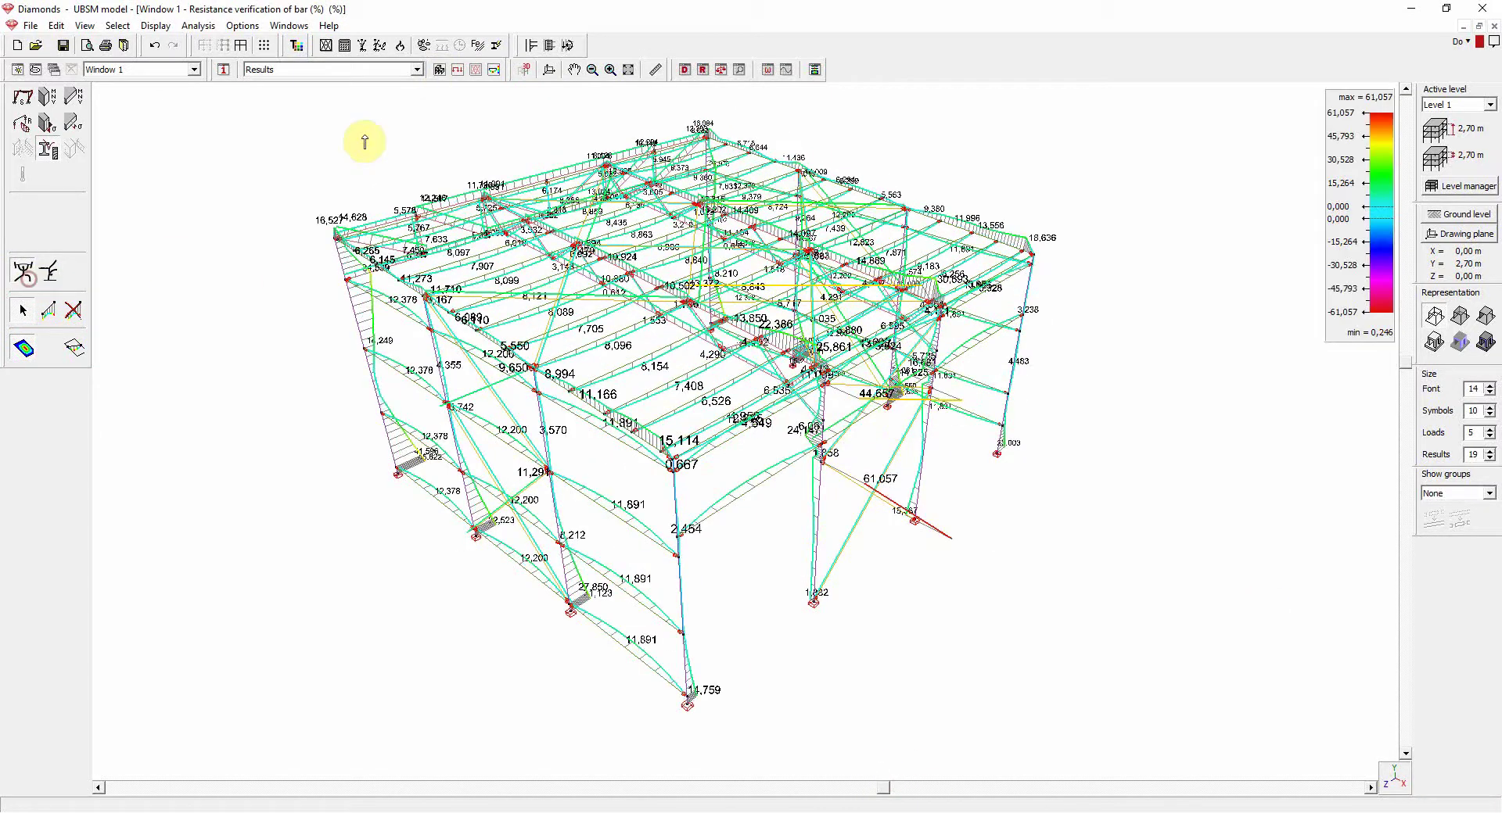
- Return to the geometry configuration and draw two crossing diagonal lines between the roof nodes of the front corner bay
{"action": "left_click", "coordinate": [440, 69]}
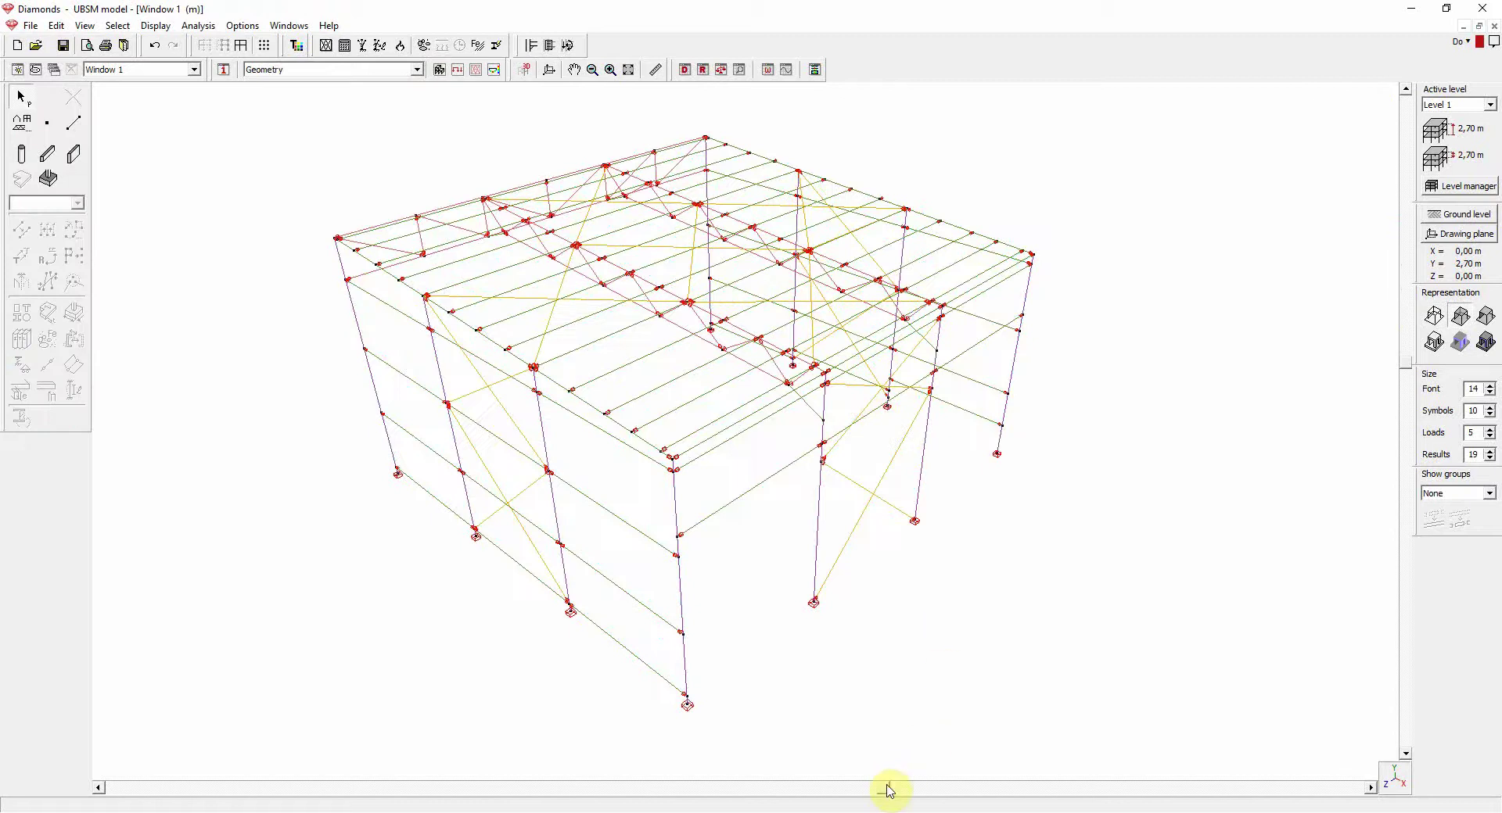
{"action": "scroll", "coordinate": [576, 409], "scroll_direction": "up", "scroll_amount": 2}
{"action": "scroll", "coordinate": [574, 415], "scroll_direction": "down", "scroll_amount": 1}
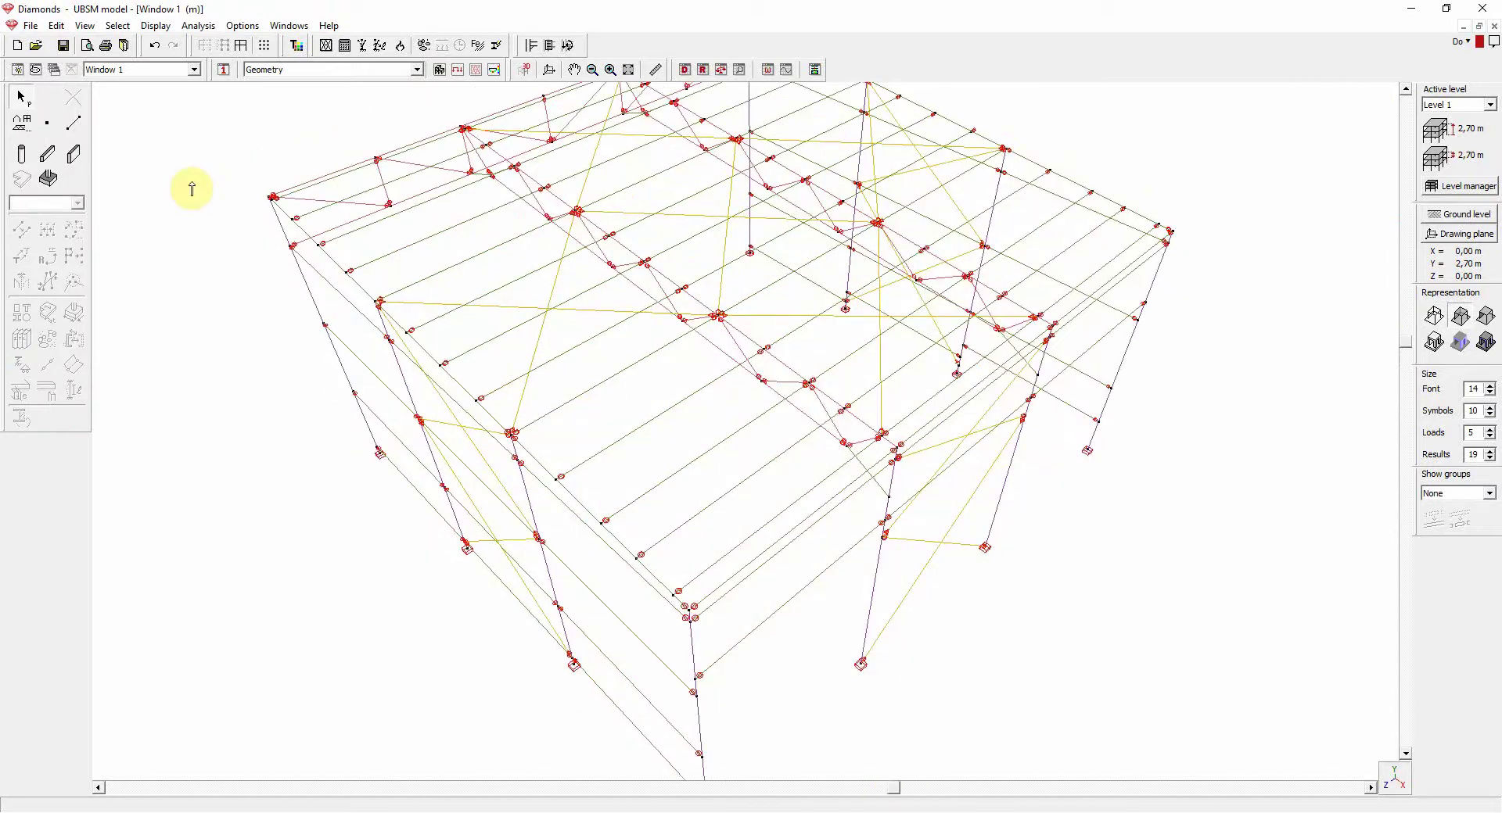
{"action": "left_click", "coordinate": [64, 125]}
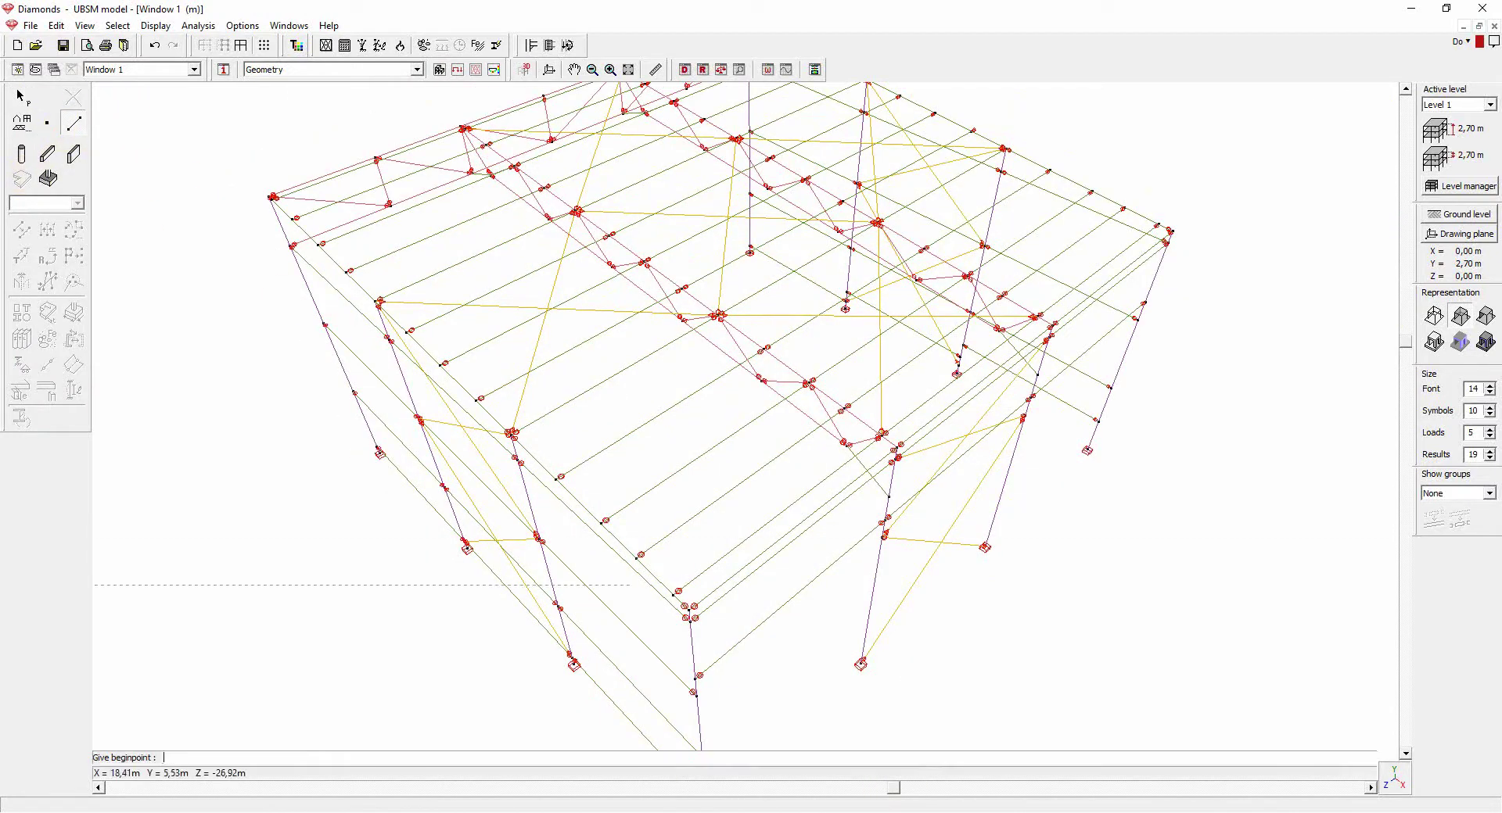
{"action": "scroll", "coordinate": [688, 610], "scroll_direction": "up", "scroll_amount": 2}
{"action": "scroll", "coordinate": [841, 497], "scroll_direction": "down", "scroll_amount": 2}
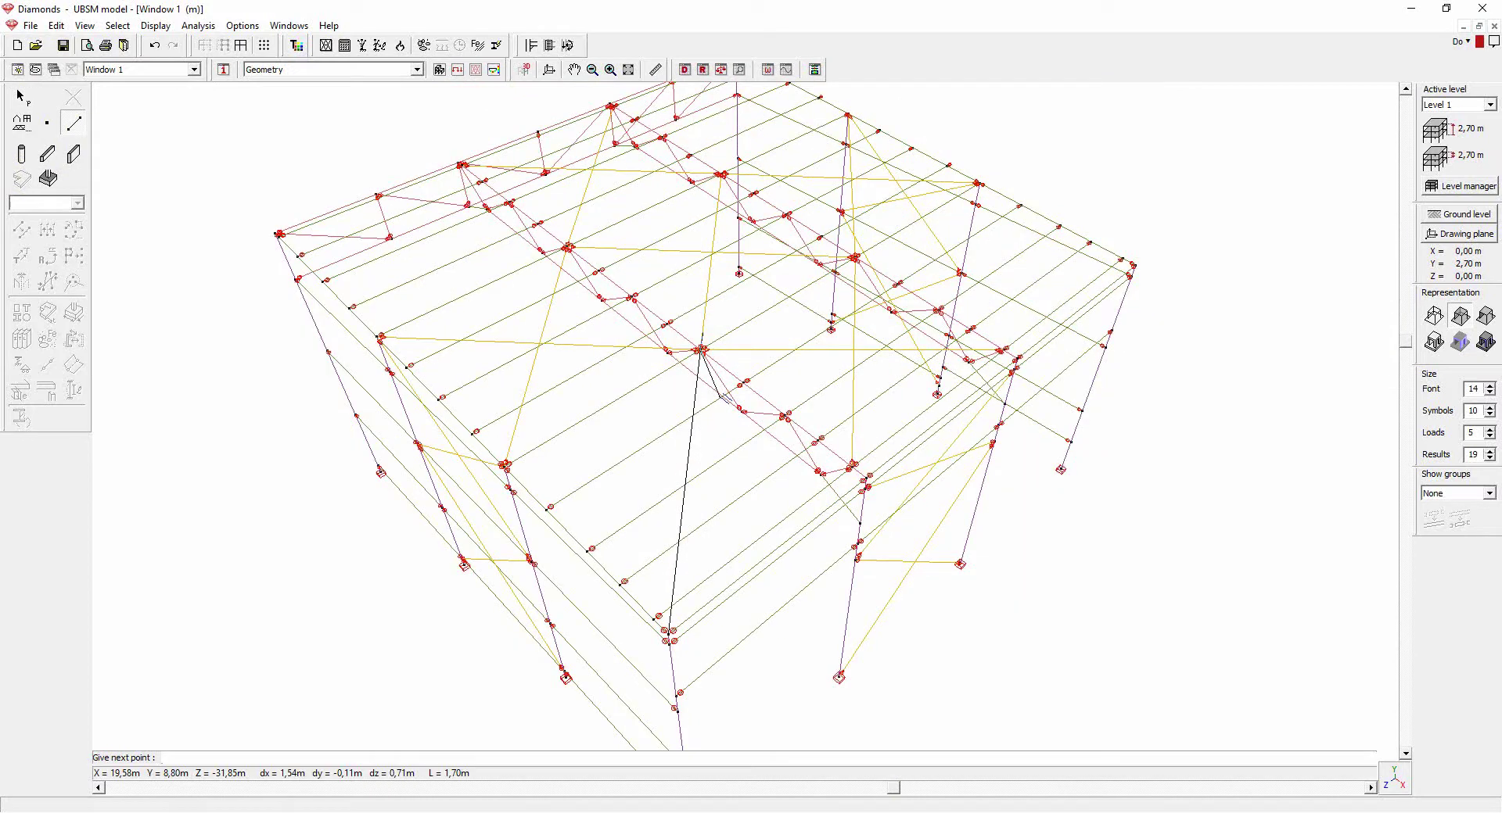
{"action": "left_click", "coordinate": [866, 477]}
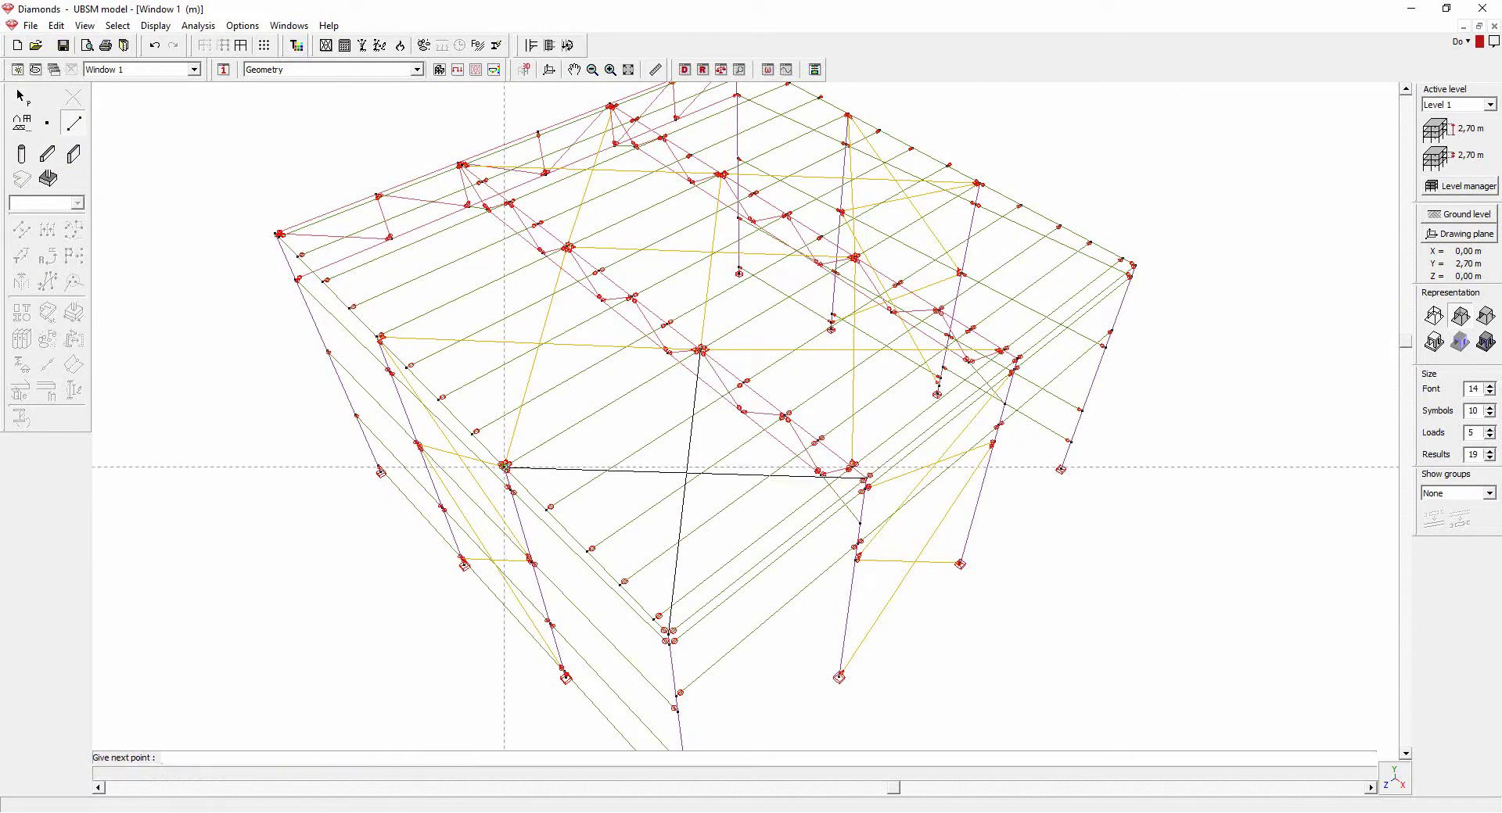
{"action": "left_click", "coordinate": [505, 467]}
- Draw two crossing diagonal lines between the roof nodes of the left corner bay
{"action": "scroll", "coordinate": [293, 234], "scroll_direction": "up", "scroll_amount": 3}
{"action": "left_click", "coordinate": [268, 292]}
{"action": "scroll", "coordinate": [221, 314], "scroll_direction": "down", "scroll_amount": 2}
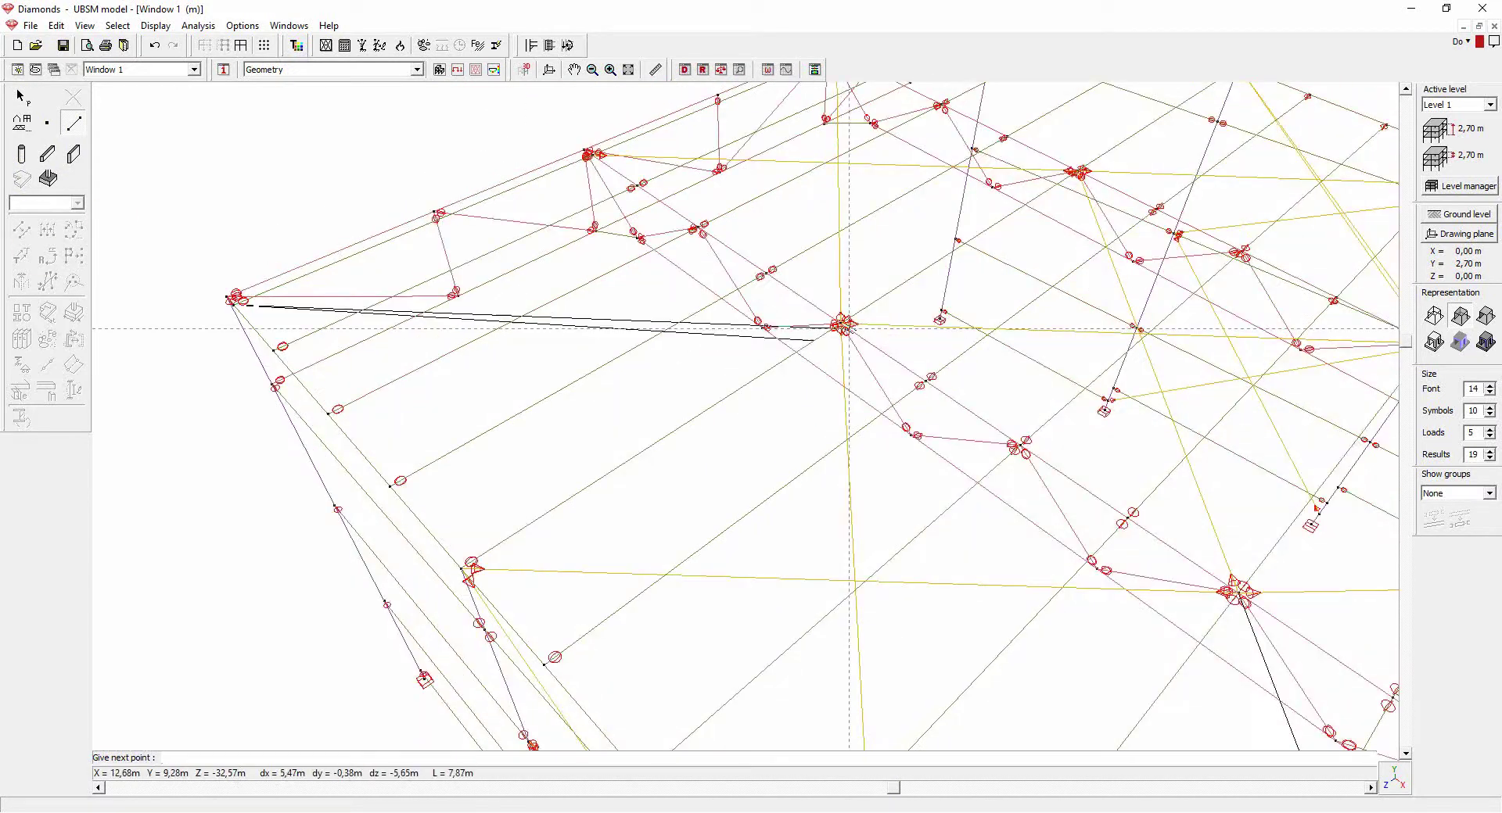
{"action": "left_click", "coordinate": [846, 326]}
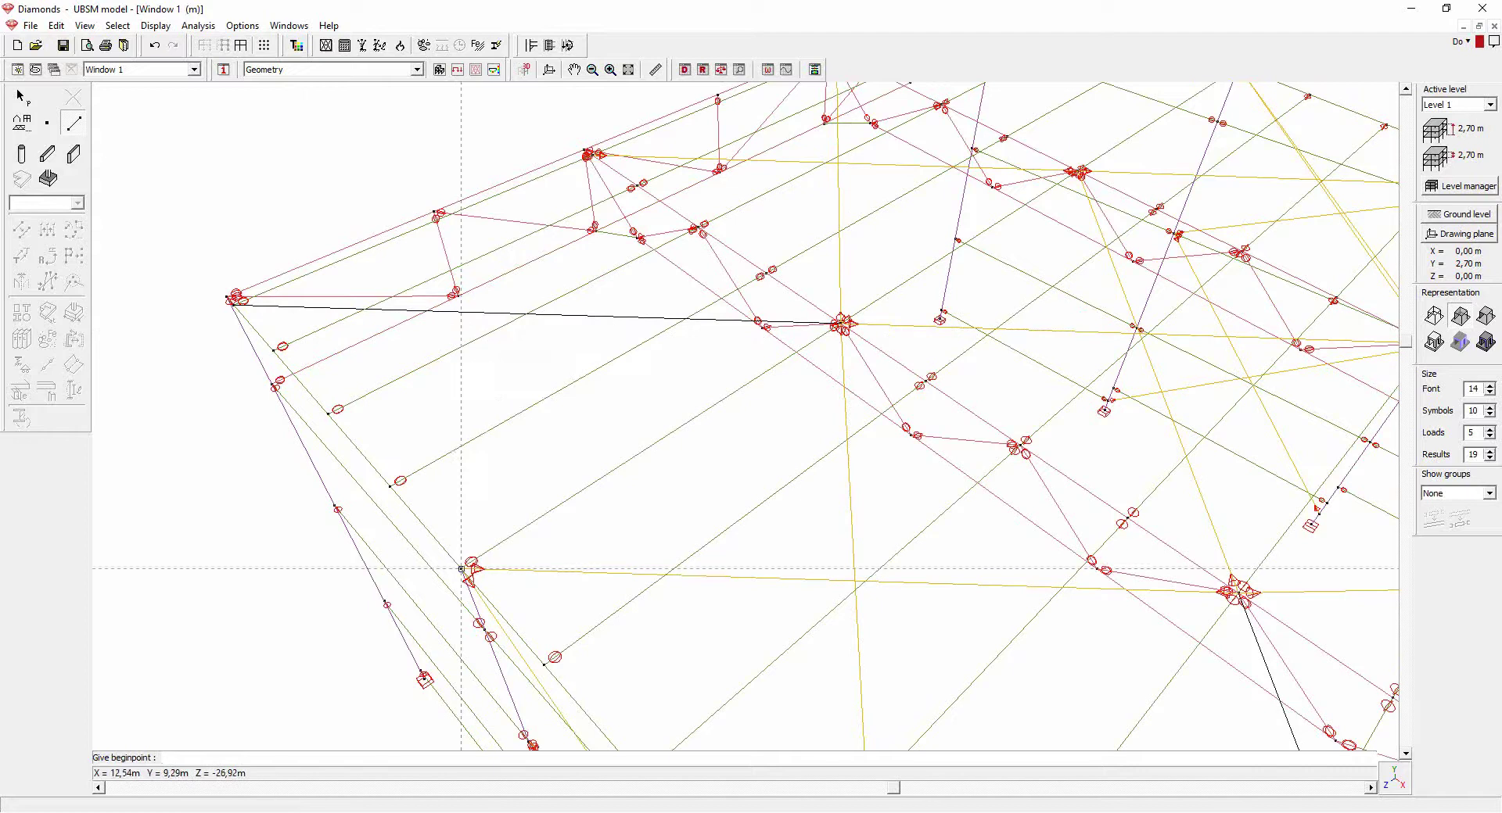
{"action": "scroll", "coordinate": [461, 568], "scroll_direction": "down", "scroll_amount": 5}
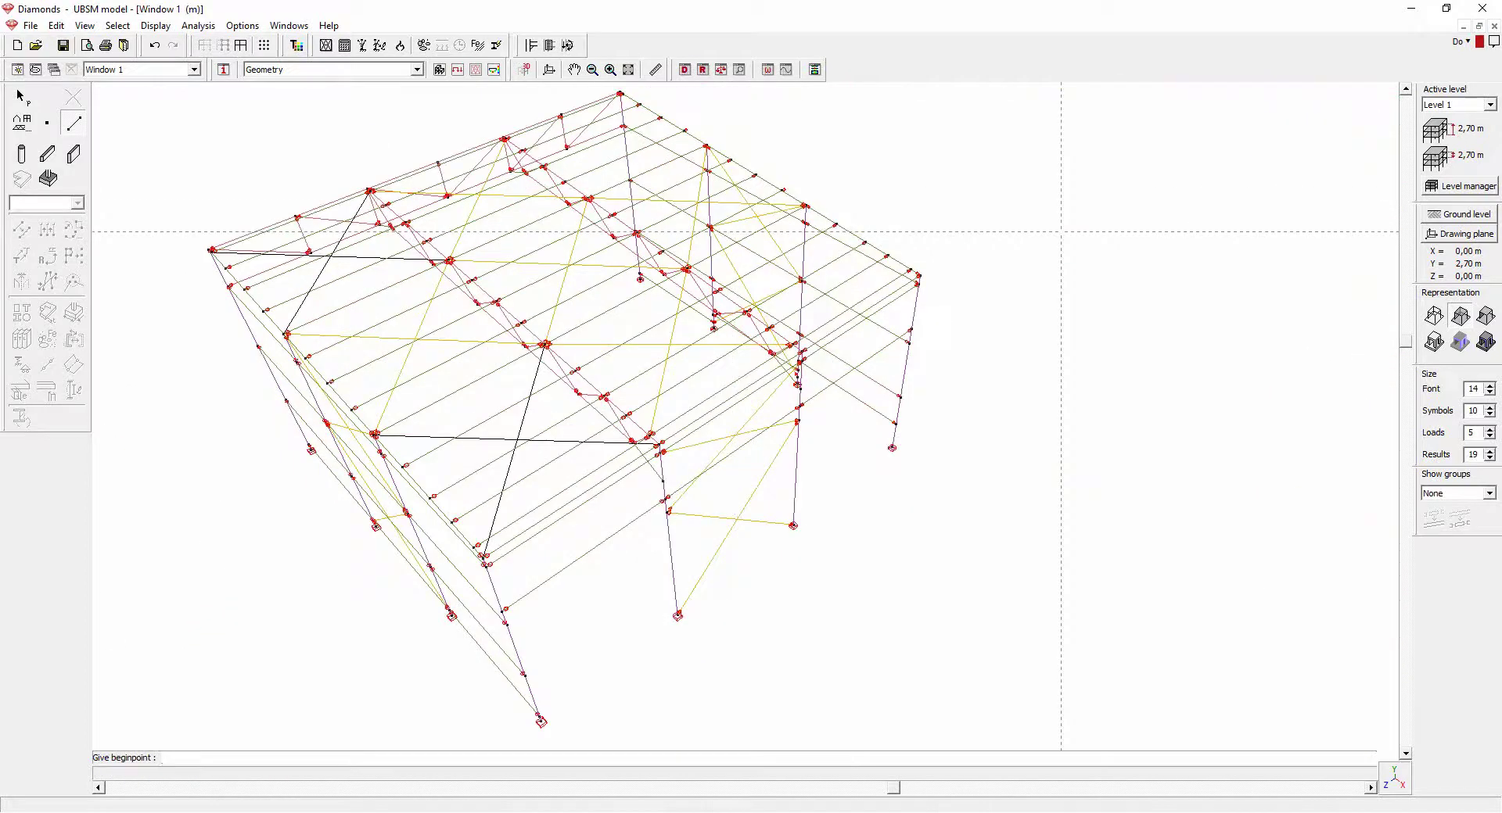
- Draw two crossing diagonal lines between the roof nodes of the right corner bay and end the line chain
{"action": "scroll", "coordinate": [1060, 231], "scroll_direction": "up", "scroll_amount": 2}
{"action": "left_click", "coordinate": [834, 299]}
{"action": "scroll", "coordinate": [501, 298], "scroll_direction": "up", "scroll_amount": 3}
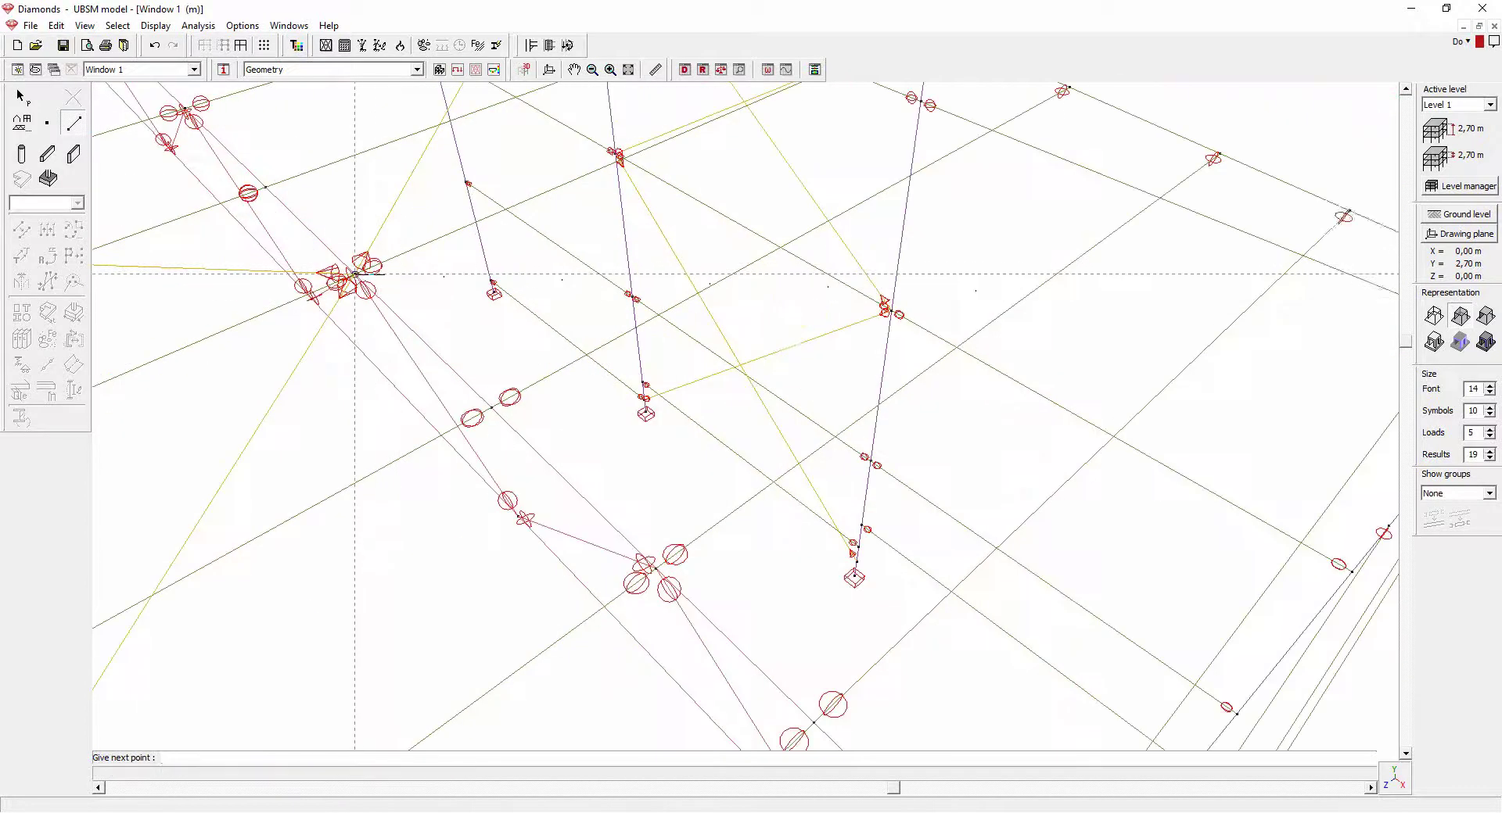
{"action": "left_click", "coordinate": [352, 275]}
{"action": "scroll", "coordinate": [782, 329], "scroll_direction": "down", "scroll_amount": 2}
{"action": "left_click", "coordinate": [868, 161]}
{"action": "scroll", "coordinate": [962, 485], "scroll_direction": "up", "scroll_amount": 2}
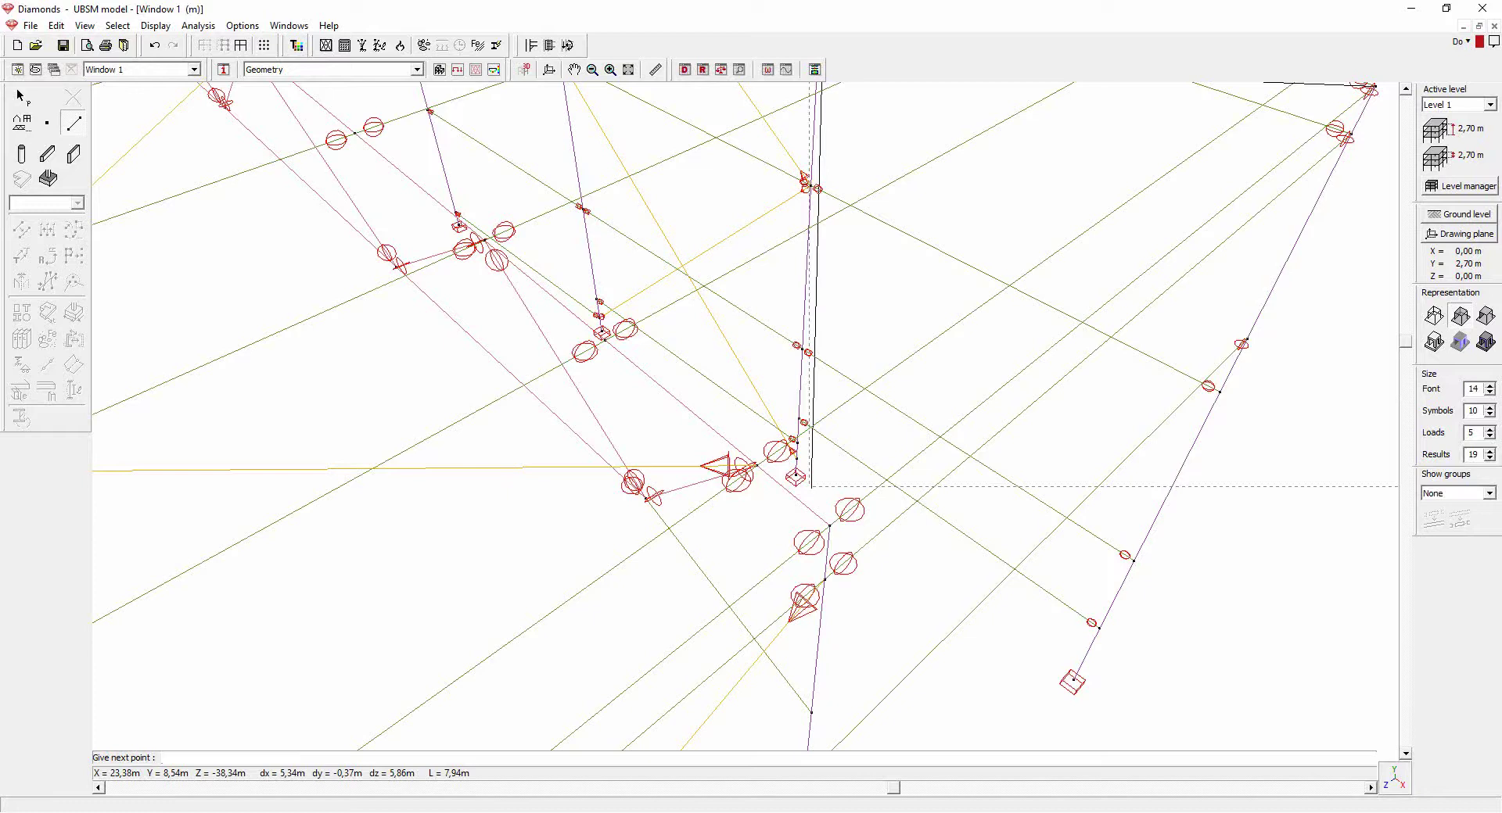
{"action": "scroll", "coordinate": [1015, 489], "scroll_direction": "down", "scroll_amount": 2}
{"action": "scroll", "coordinate": [1015, 489], "scroll_direction": "down", "scroll_amount": 2}
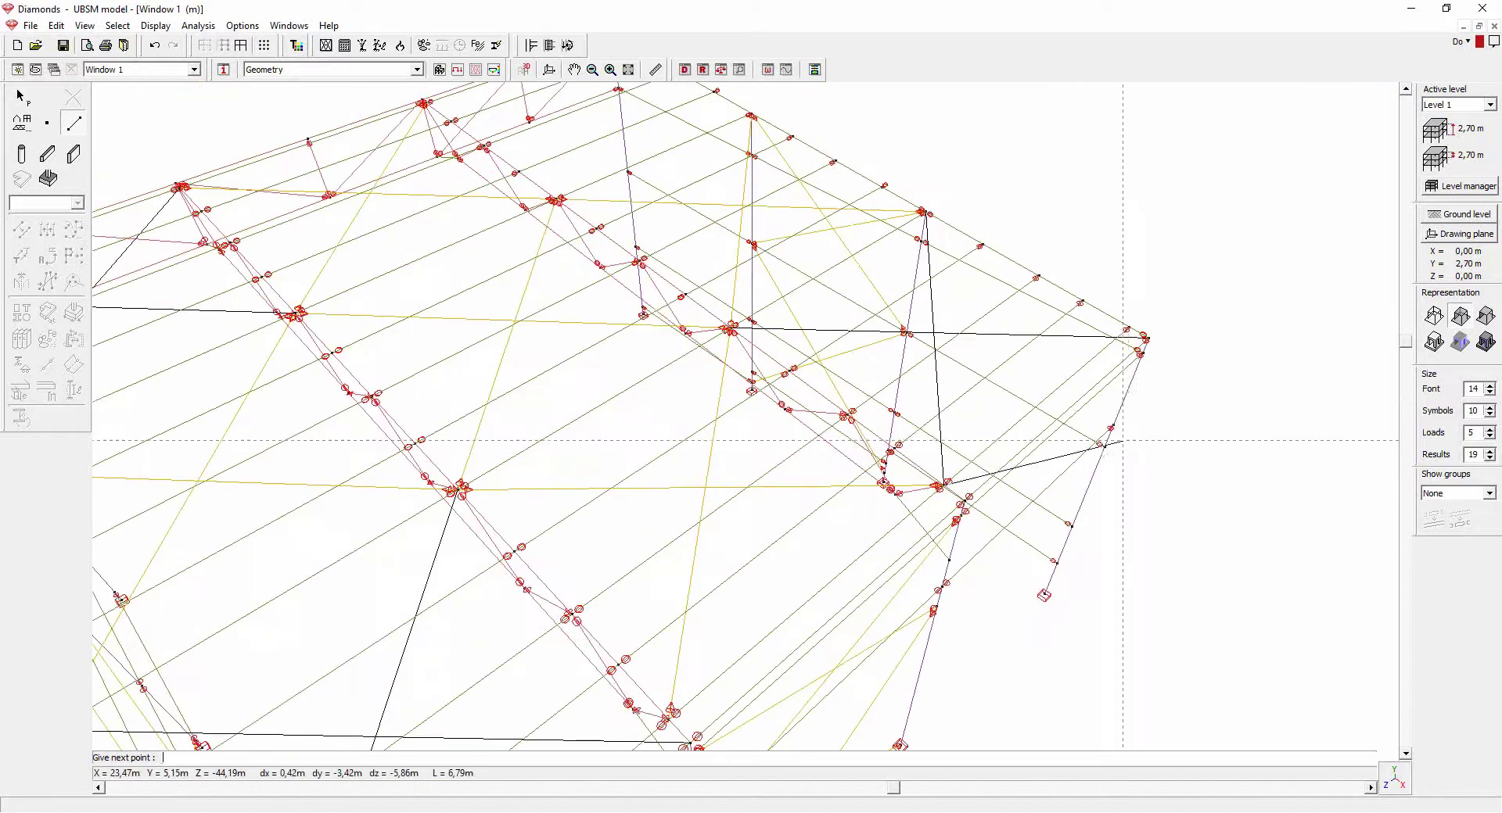
{"action": "key", "text": "Escape"}
- Draw two crossing diagonal lines between the roof nodes of the rear corner bay
{"action": "scroll", "coordinate": [1134, 436], "scroll_direction": "down", "scroll_amount": 2}
{"action": "scroll", "coordinate": [501, 134], "scroll_direction": "up", "scroll_amount": 2}
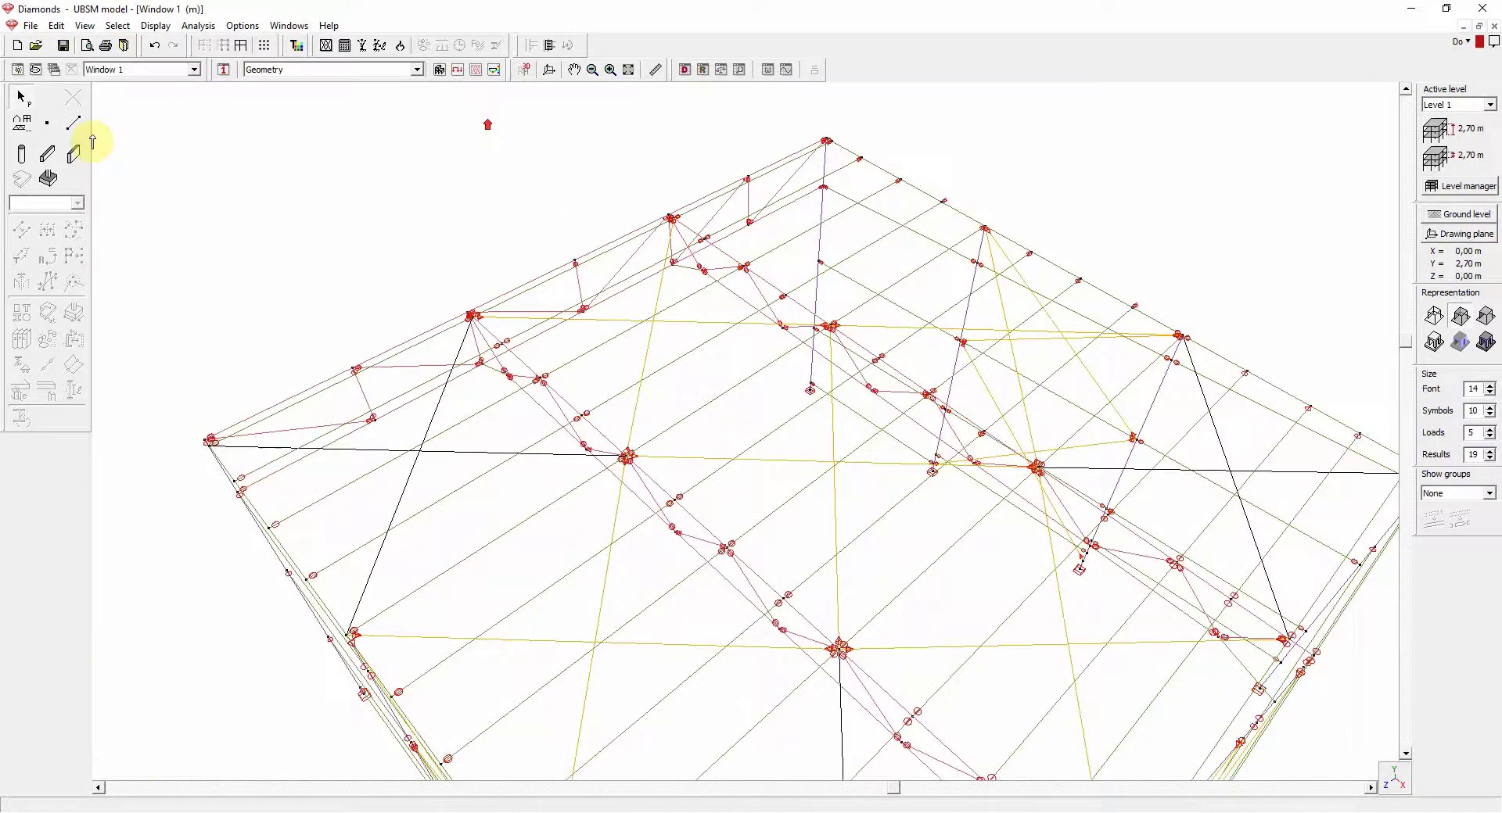
{"action": "left_click", "coordinate": [74, 124]}
{"action": "scroll", "coordinate": [1009, 111], "scroll_direction": "up", "scroll_amount": 2}
{"action": "left_click", "coordinate": [769, 148]}
{"action": "scroll", "coordinate": [894, 432], "scroll_direction": "up", "scroll_amount": 2}
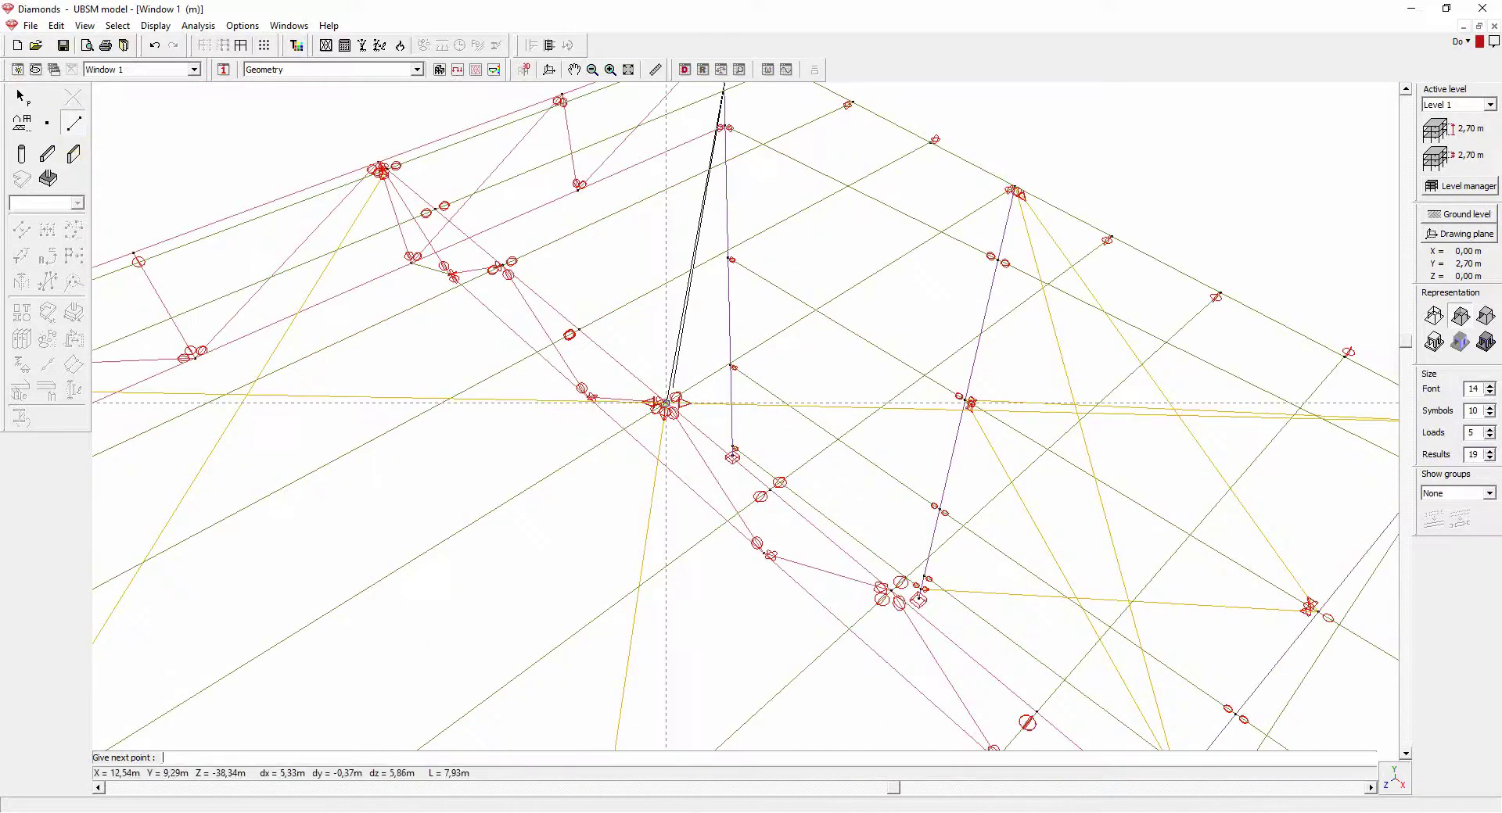
{"action": "left_click", "coordinate": [1015, 186]}
{"action": "scroll", "coordinate": [424, 167], "scroll_direction": "up", "scroll_amount": 2}
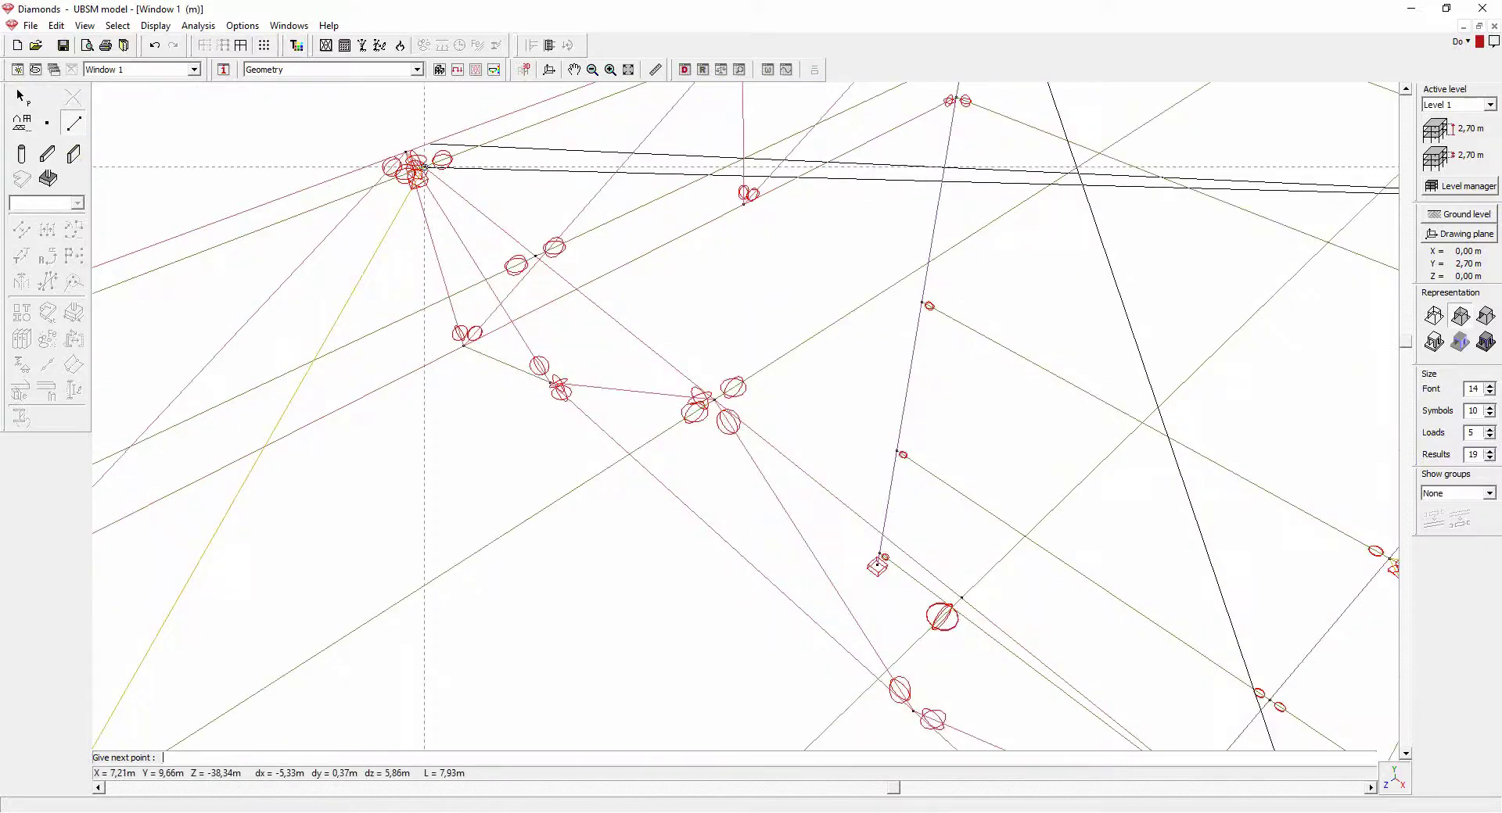
{"action": "double_click", "coordinate": [424, 167]}
{"action": "scroll", "coordinate": [707, 188], "scroll_direction": "down", "scroll_amount": 7}
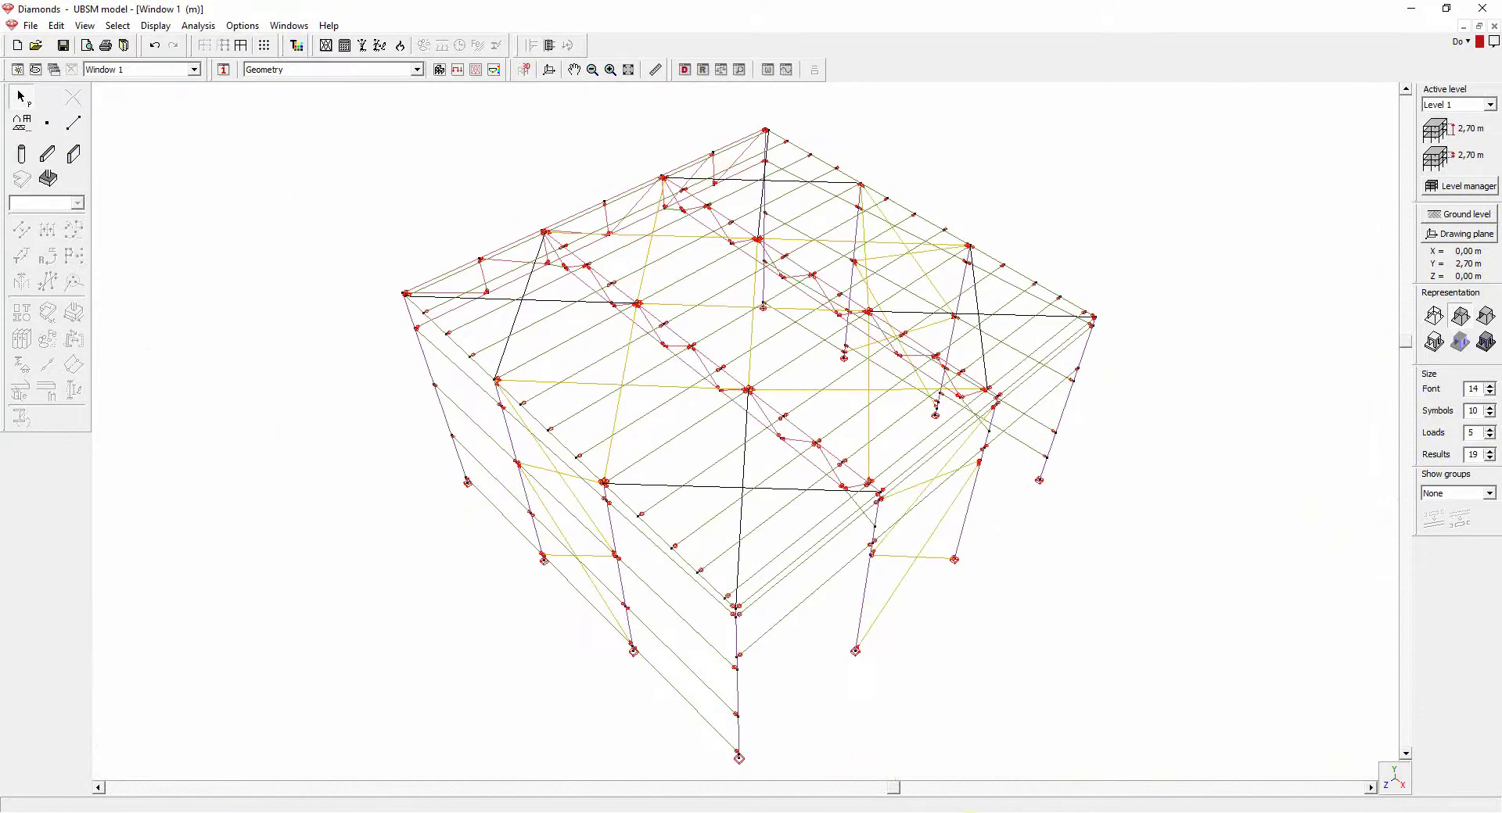
- Copy the properties of an existing L-section roof brace to the eight new diagonals in the corner bays
{"action": "left_click_drag", "start_coordinate": [894, 788], "coordinate": [846, 789]}
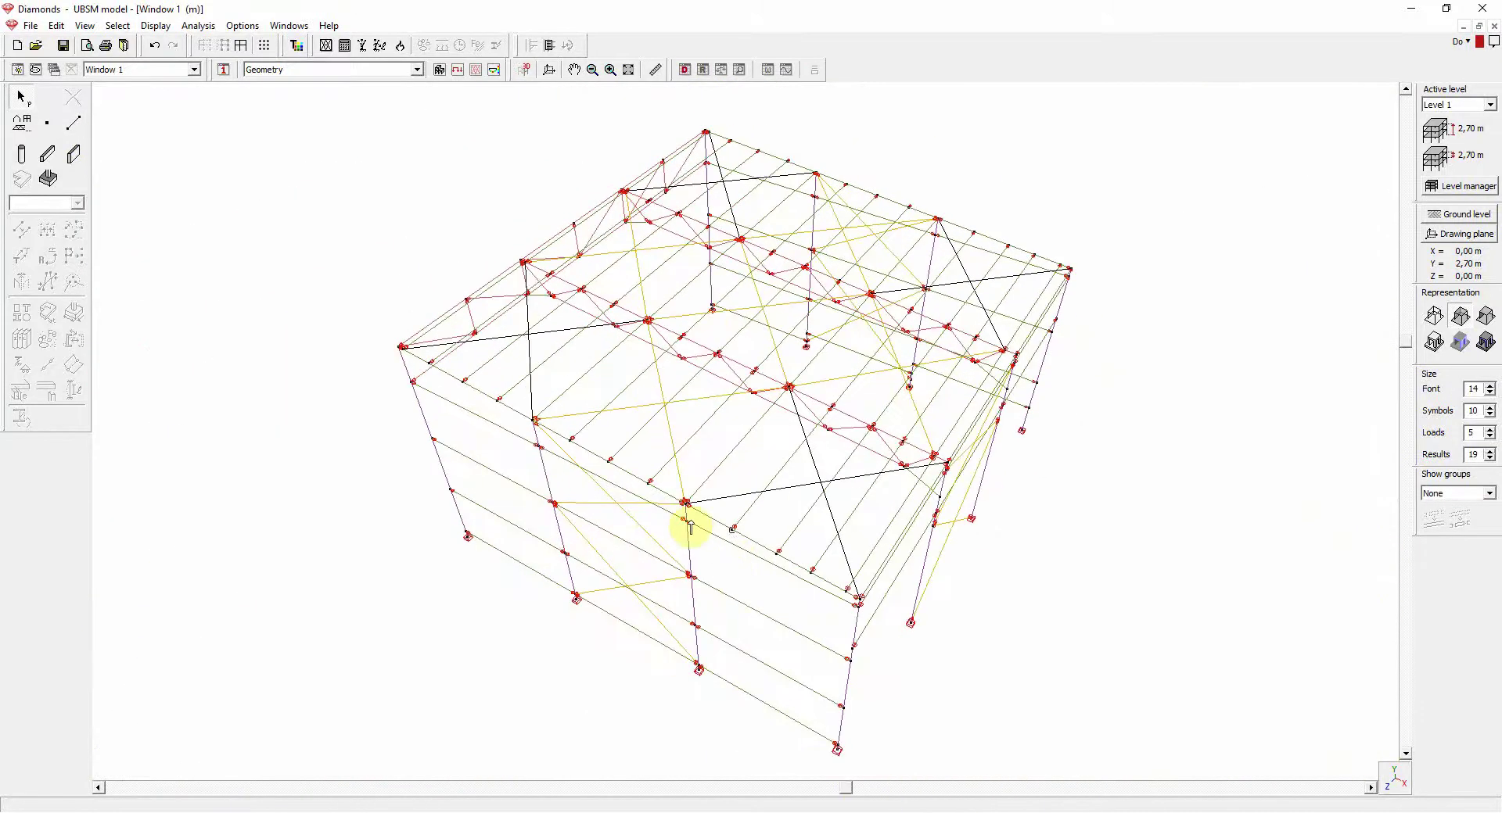
{"action": "left_click", "coordinate": [676, 447]}
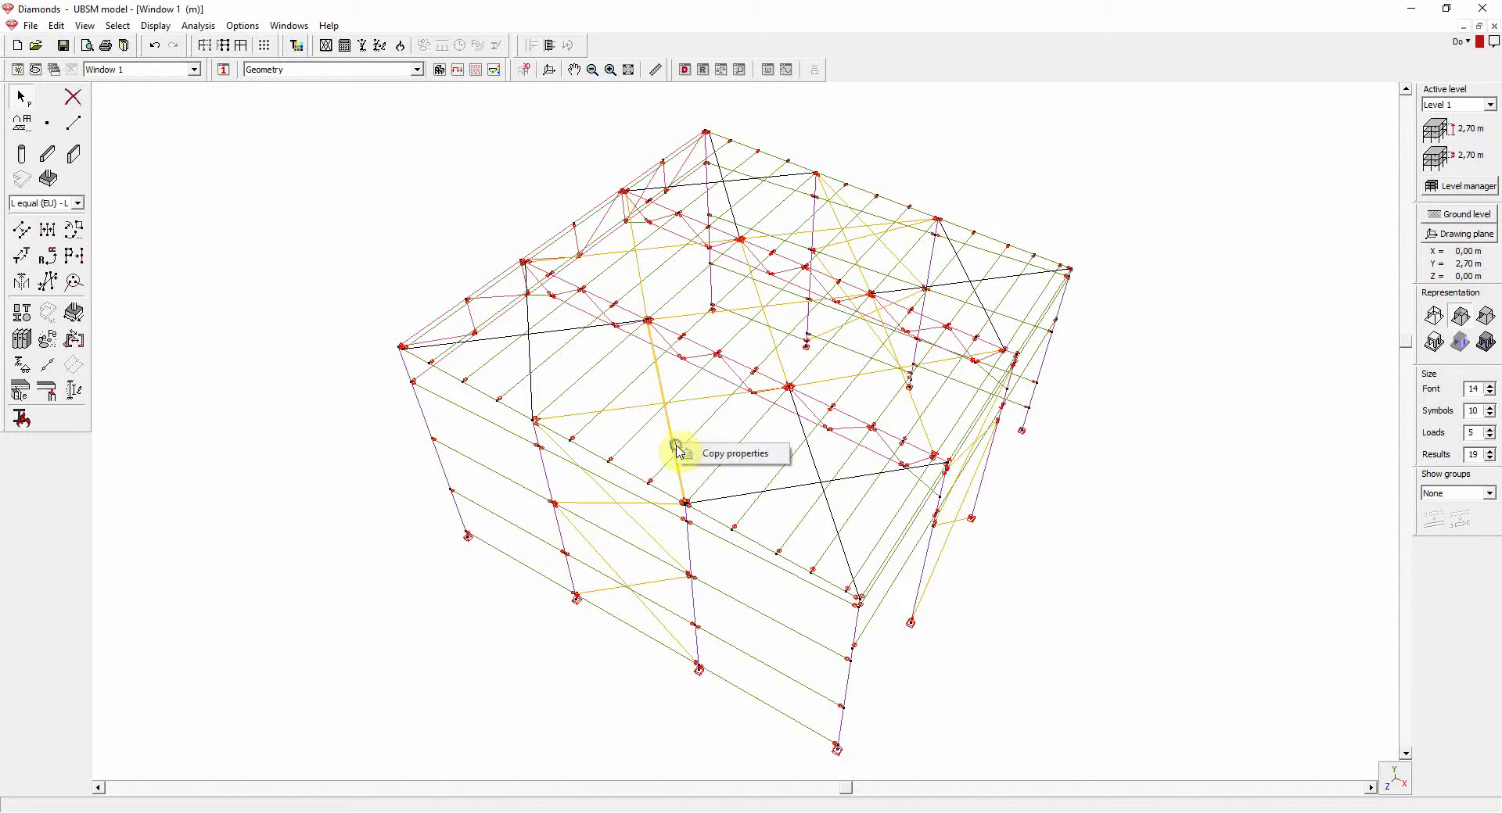
{"action": "left_click", "coordinate": [781, 497]}
{"action": "right_click", "coordinate": [780, 495]}
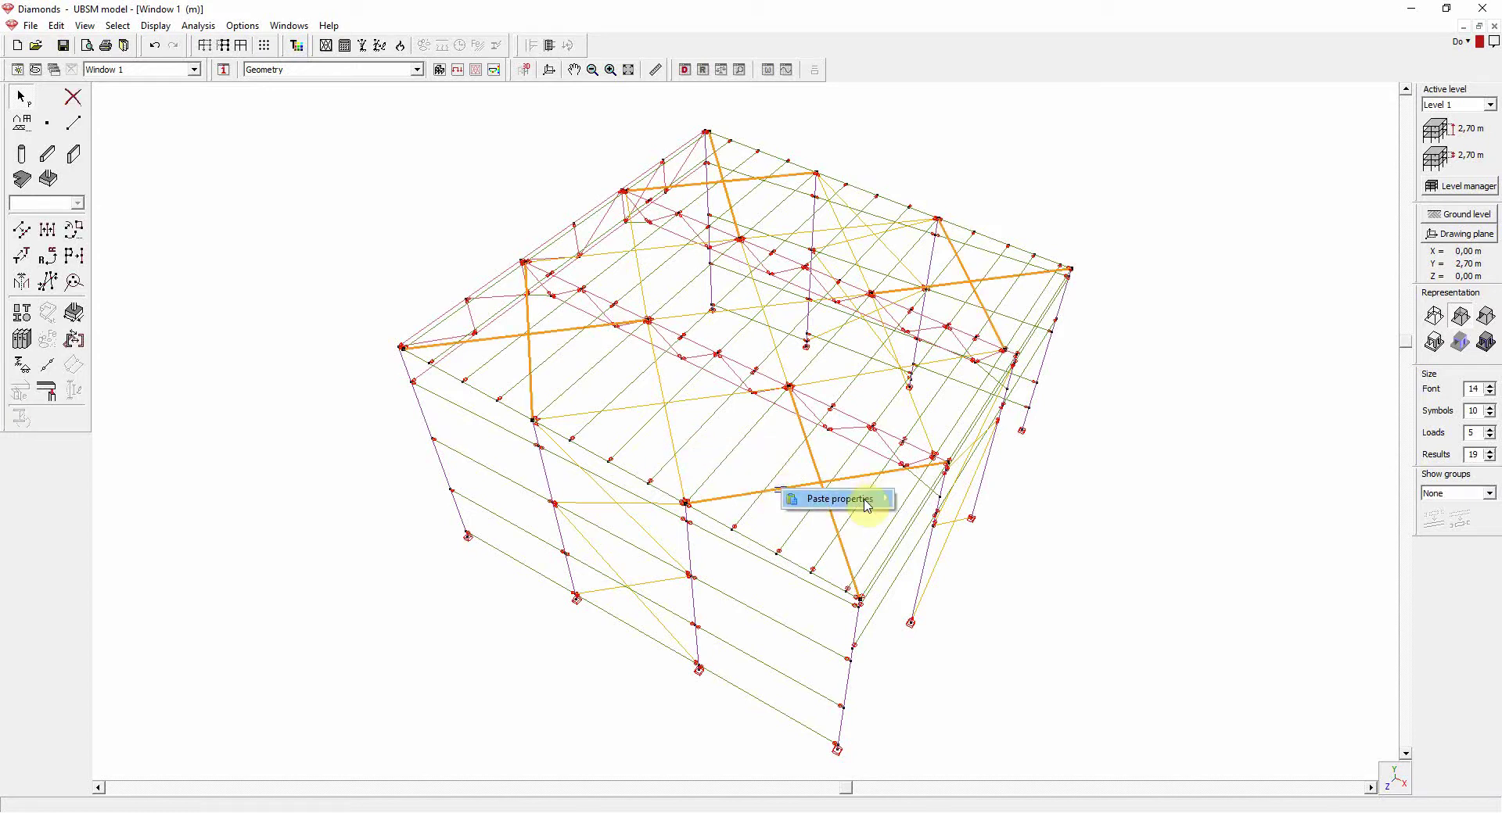
{"action": "mouse_move", "coordinate": [878, 501]}
{"action": "left_click", "coordinate": [1009, 516]}
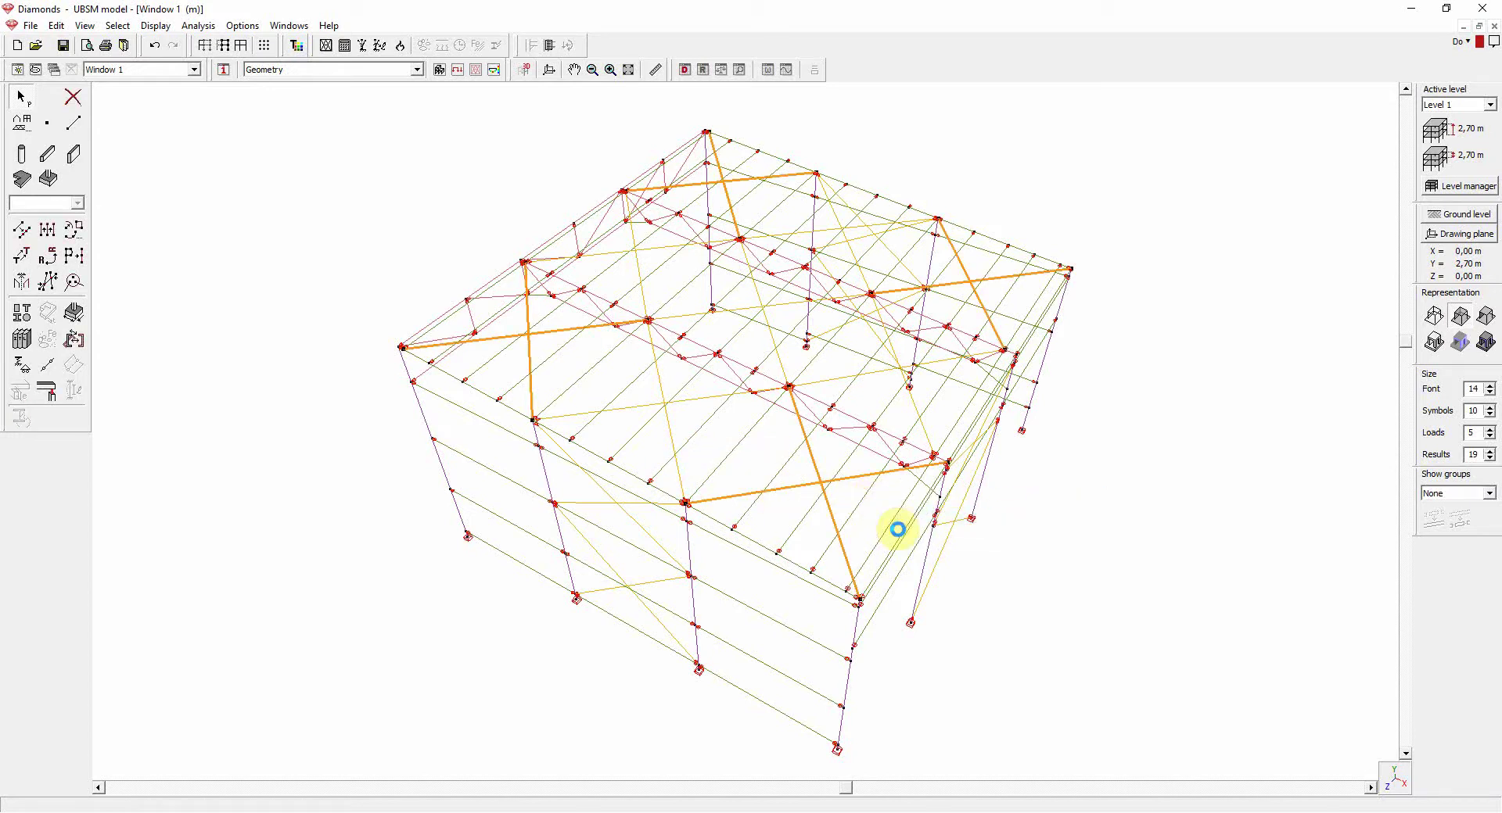
- Define the eight new roof diagonals as tie rods in the bar end releases
{"action": "left_click", "coordinate": [51, 367]}
{"action": "left_click", "coordinate": [633, 378]}
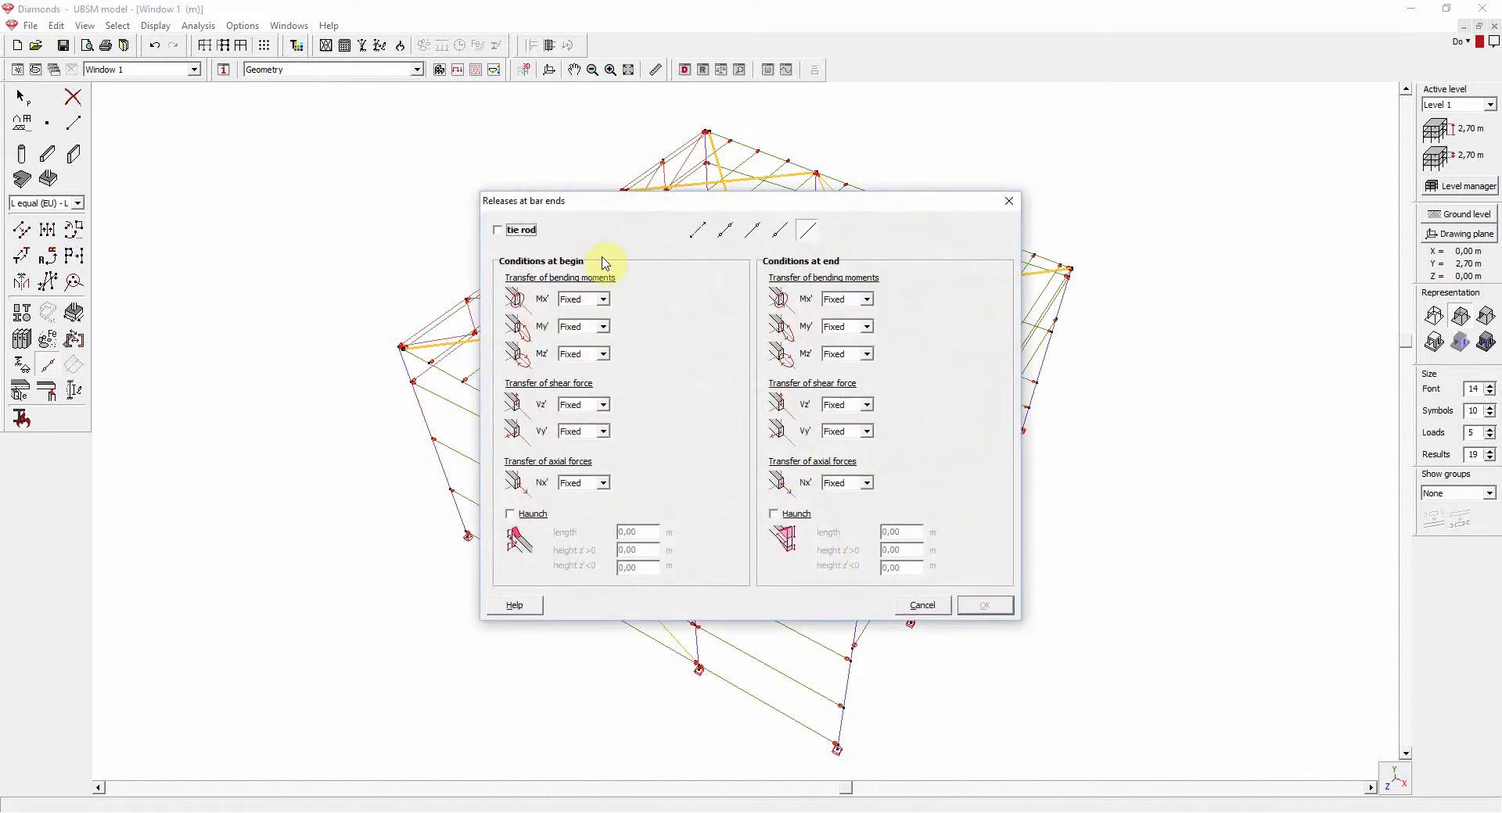
{"action": "left_click", "coordinate": [700, 232]}
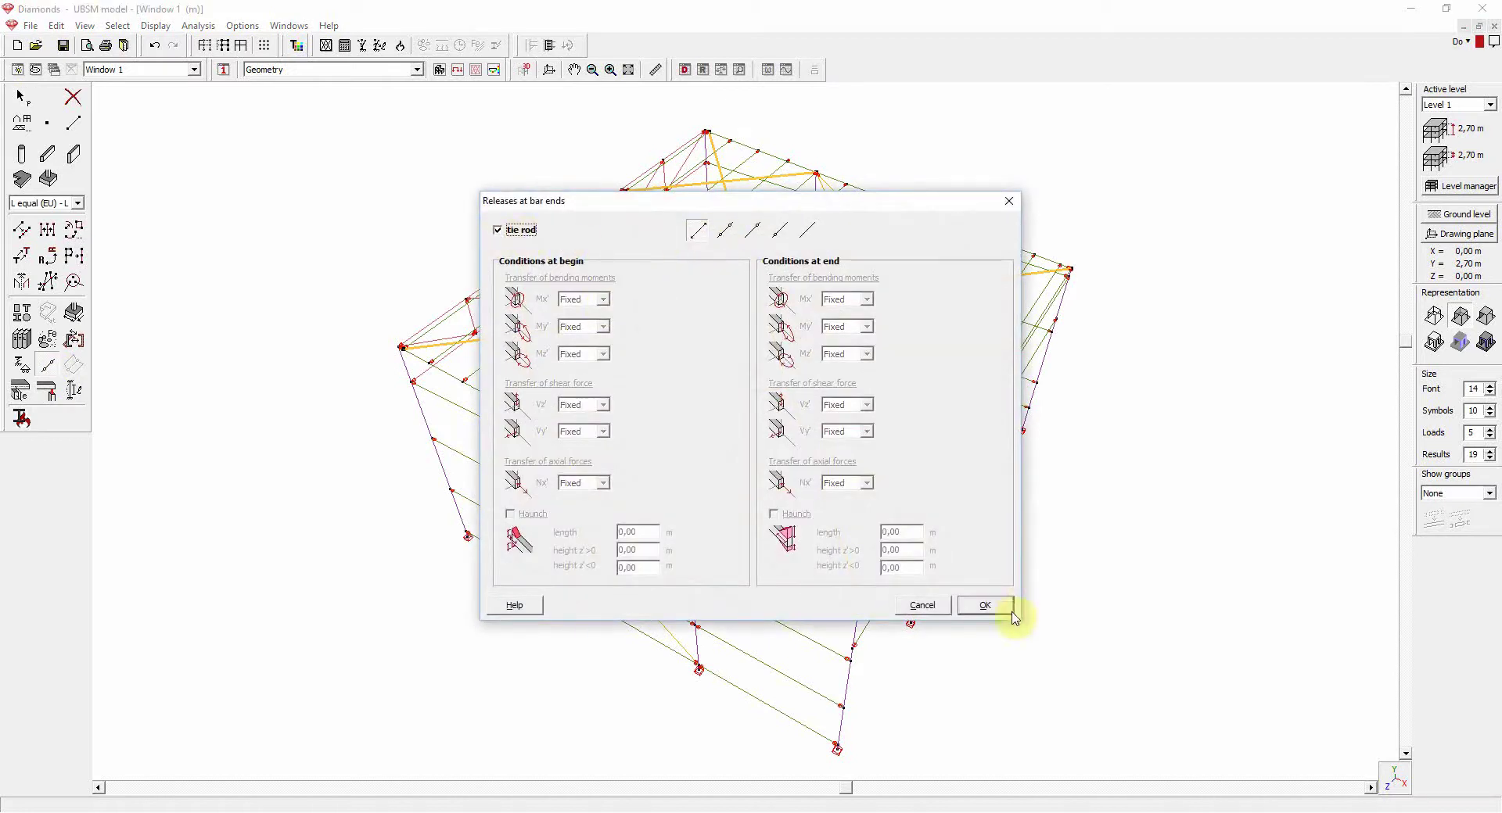
{"action": "left_click", "coordinate": [986, 606]}
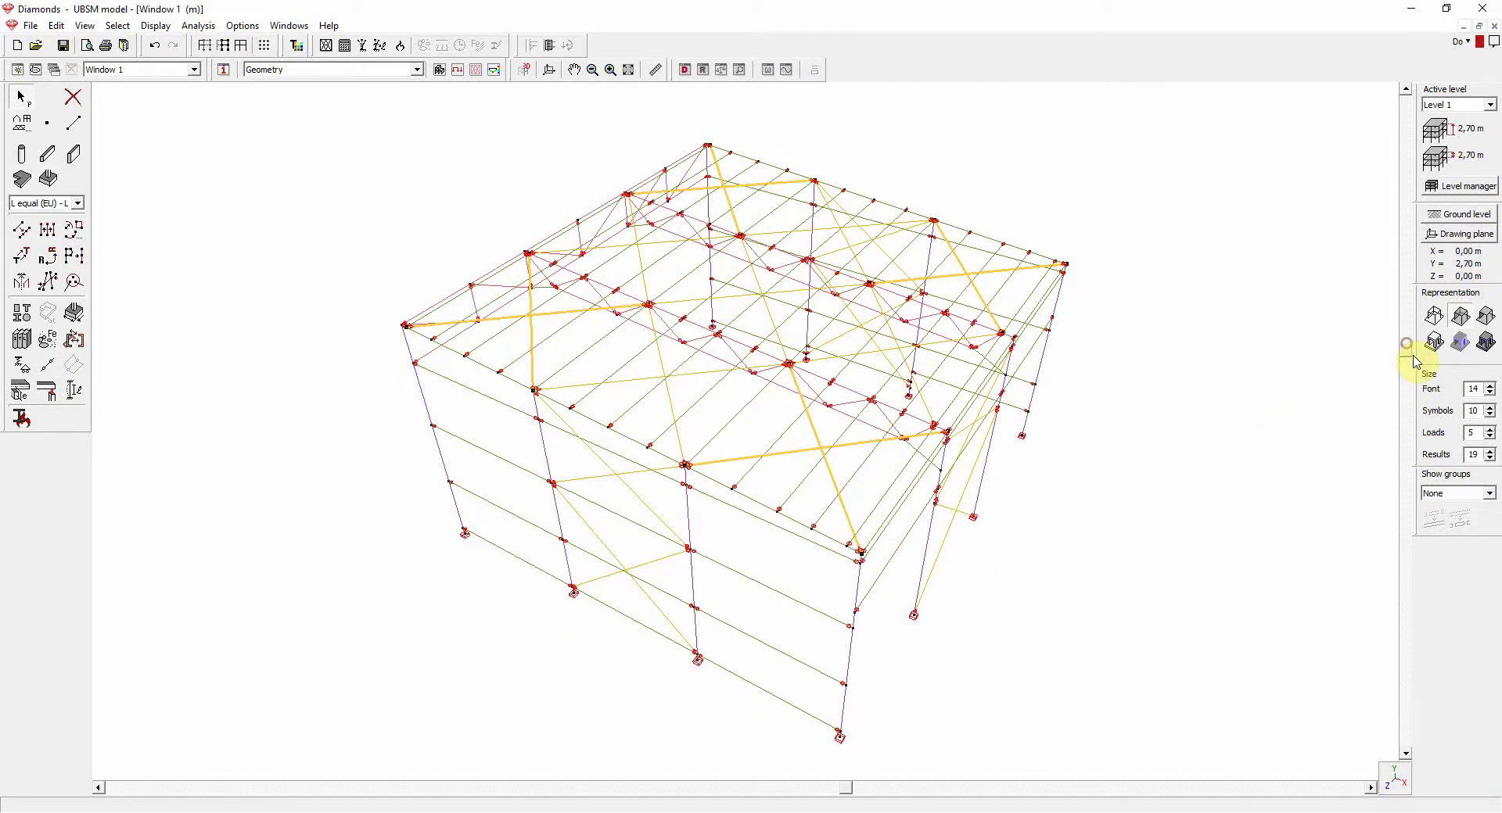
- Copy the upper wall rail of the front corner bay once with dy = -1,32 m and delete the original rail
{"action": "left_click_drag", "start_coordinate": [1414, 361], "coordinate": [1414, 364]}
{"action": "scroll", "coordinate": [661, 397], "scroll_direction": "up", "scroll_amount": 4}
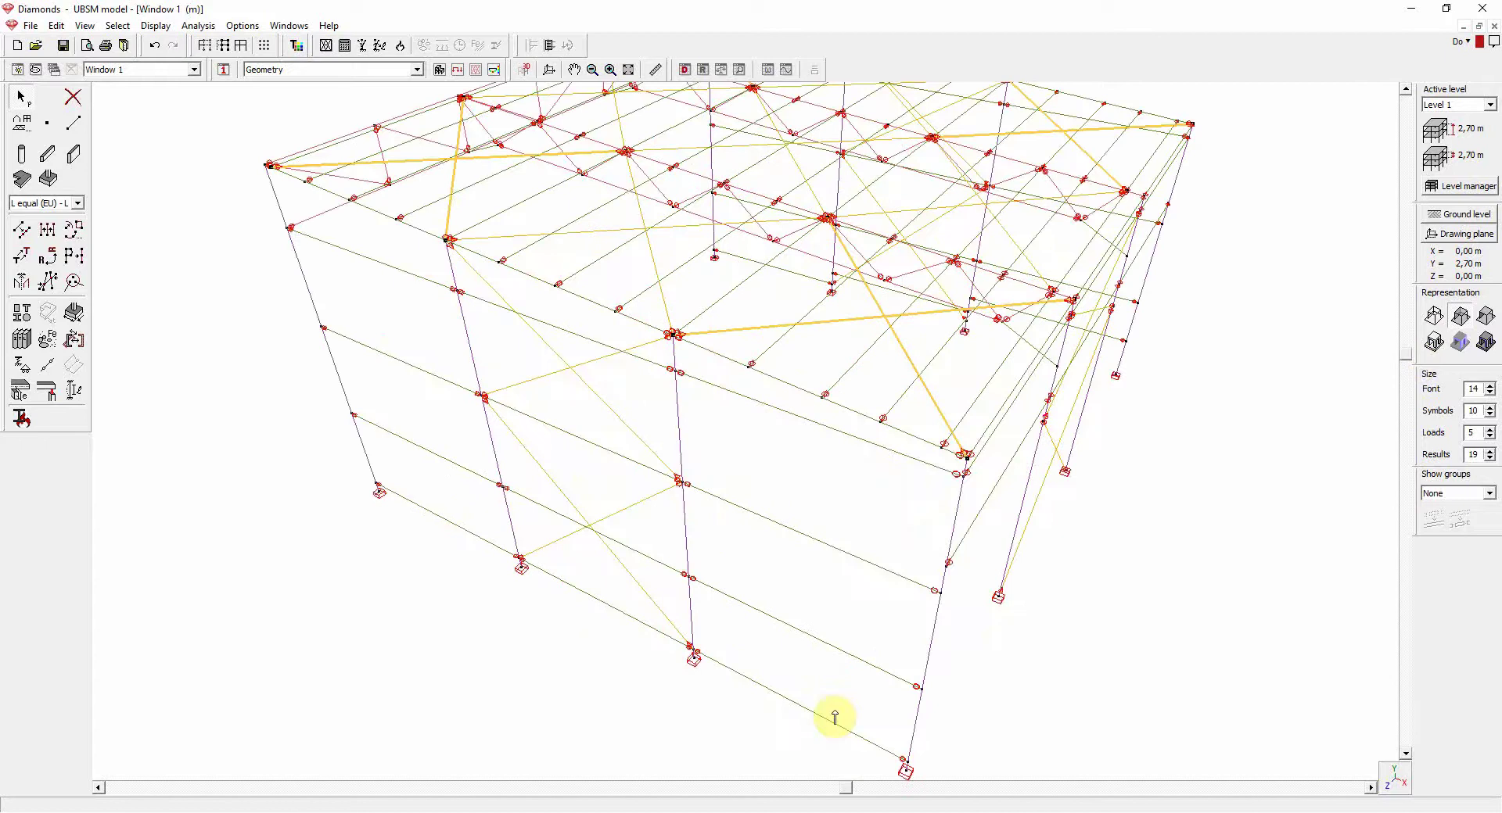
{"action": "left_click", "coordinate": [849, 446]}
{"action": "left_click", "coordinate": [21, 255]}
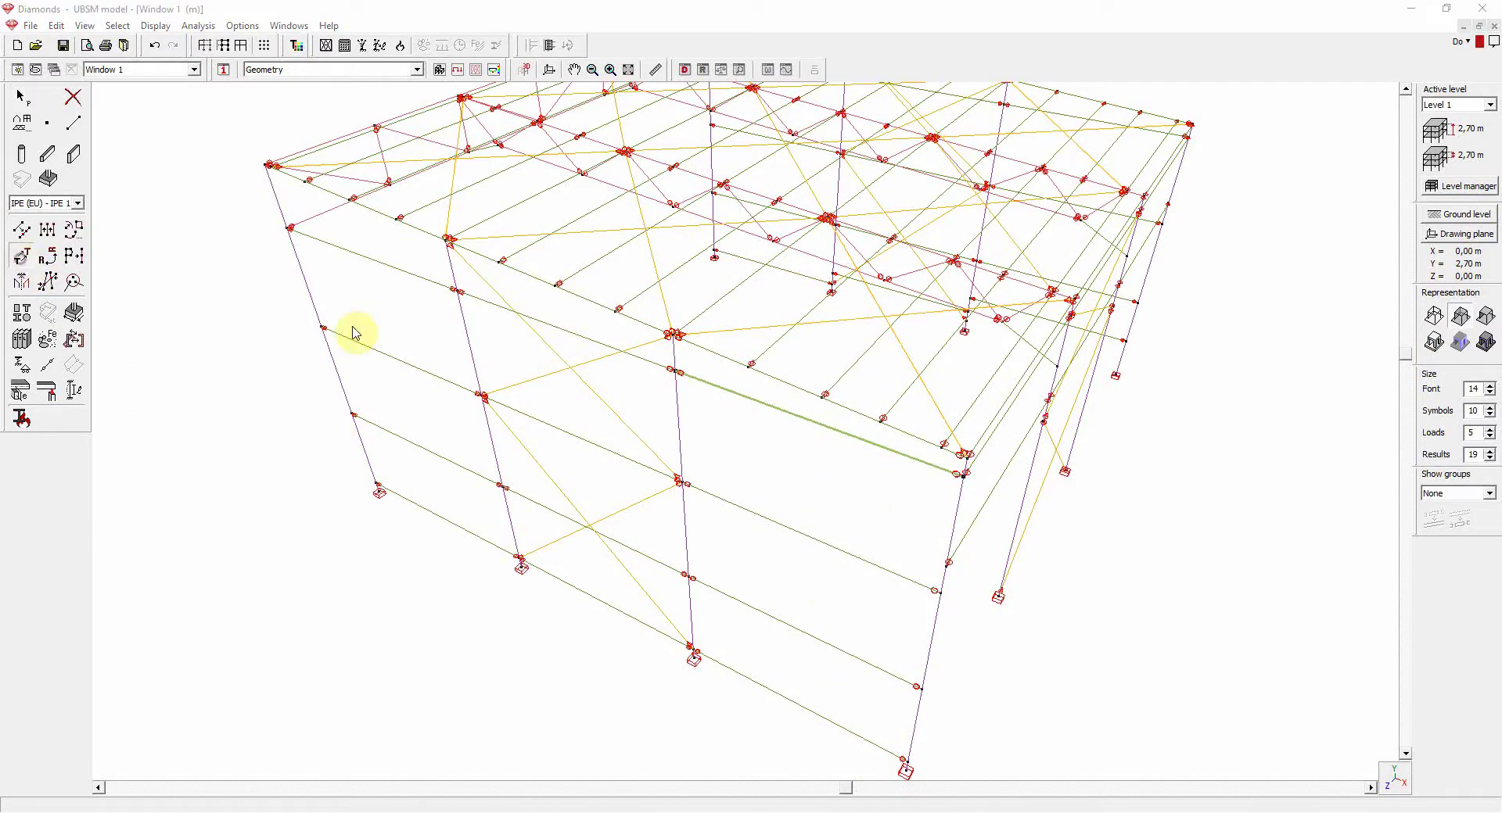
{"action": "left_click", "coordinate": [674, 371]}
{"action": "left_click", "coordinate": [682, 436]}
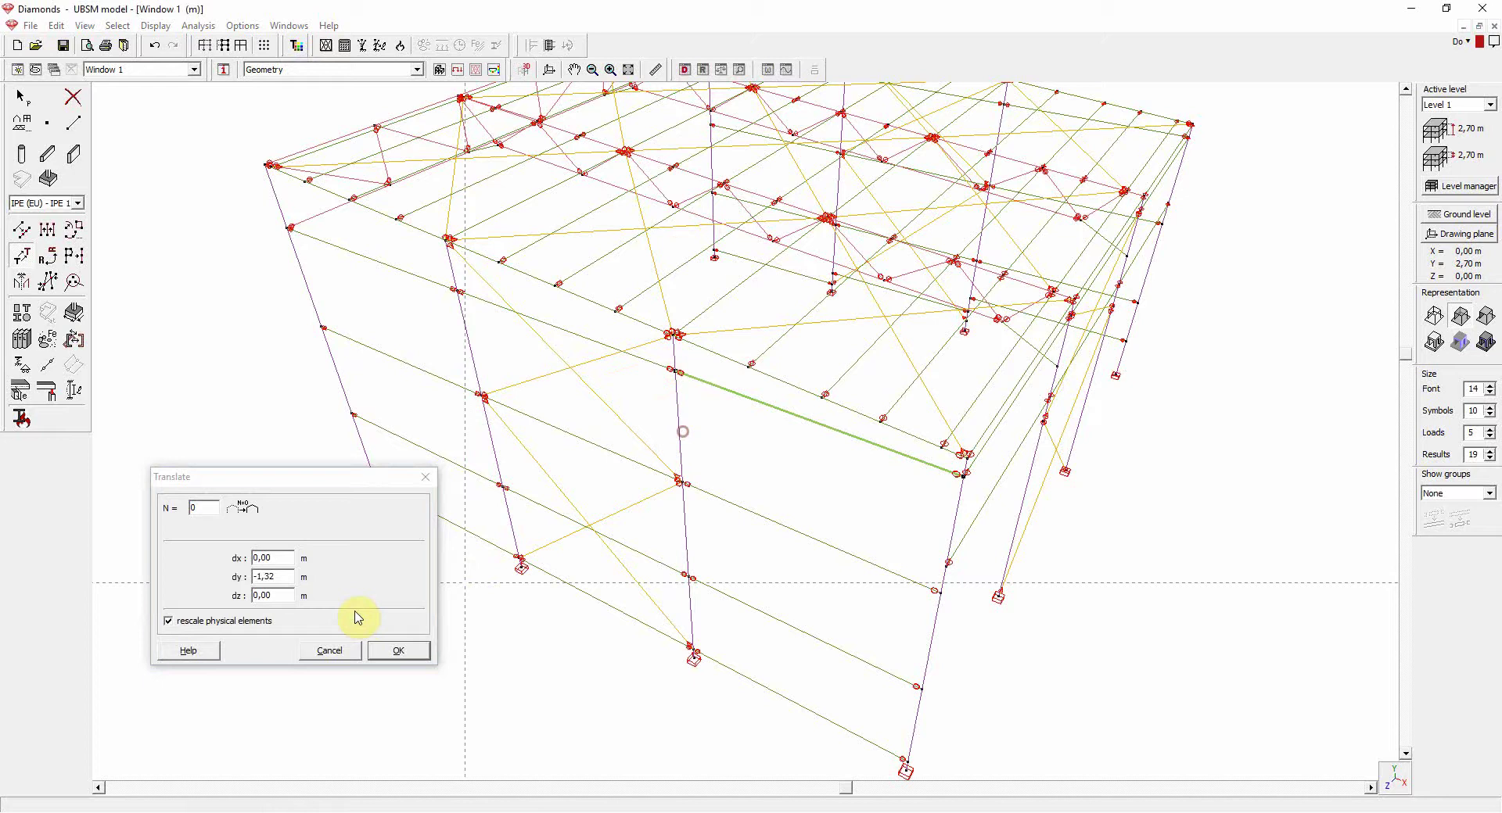
{"action": "left_click_drag", "start_coordinate": [211, 509], "coordinate": [136, 509]}
{"action": "type", "text": "1"}
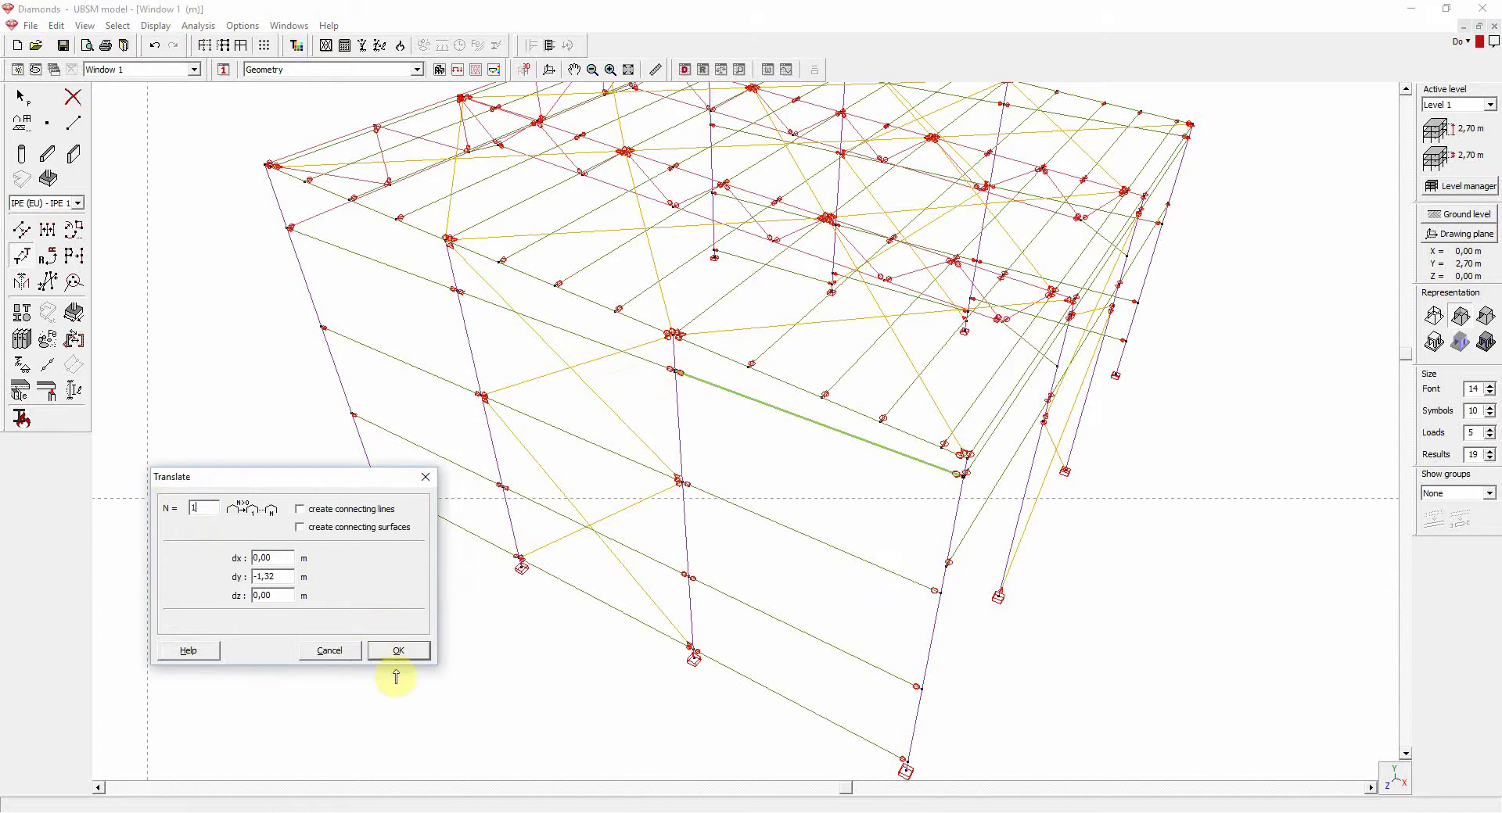
{"action": "left_click", "coordinate": [396, 650]}
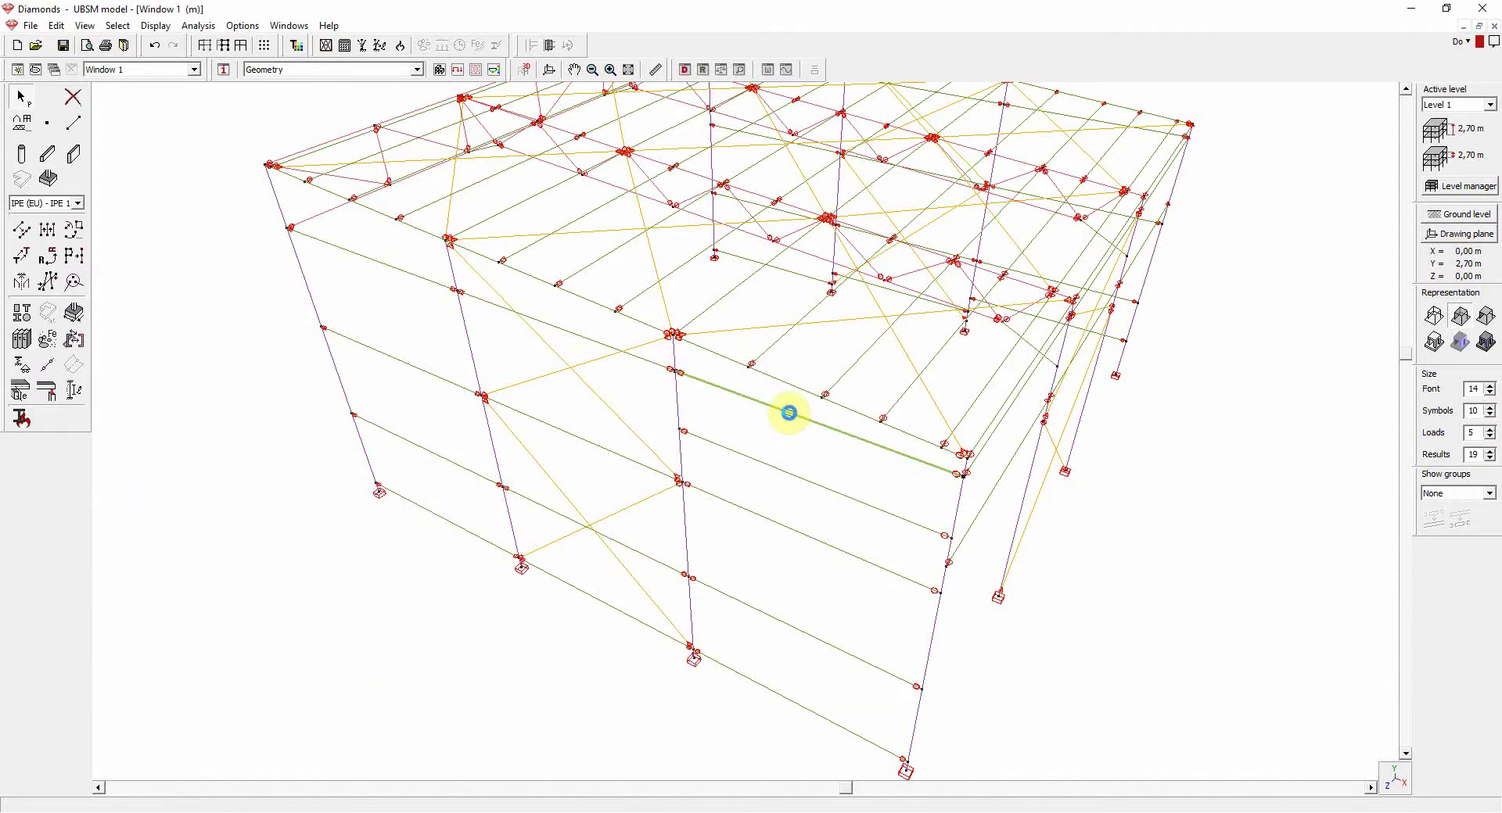
{"action": "key", "text": "Delete"}
- Regenerate the bar mesh of the adapted model and rerun the elastic analysis
{"action": "scroll", "coordinate": [790, 412], "scroll_direction": "down", "scroll_amount": 3}
{"action": "left_click", "coordinate": [346, 46]}
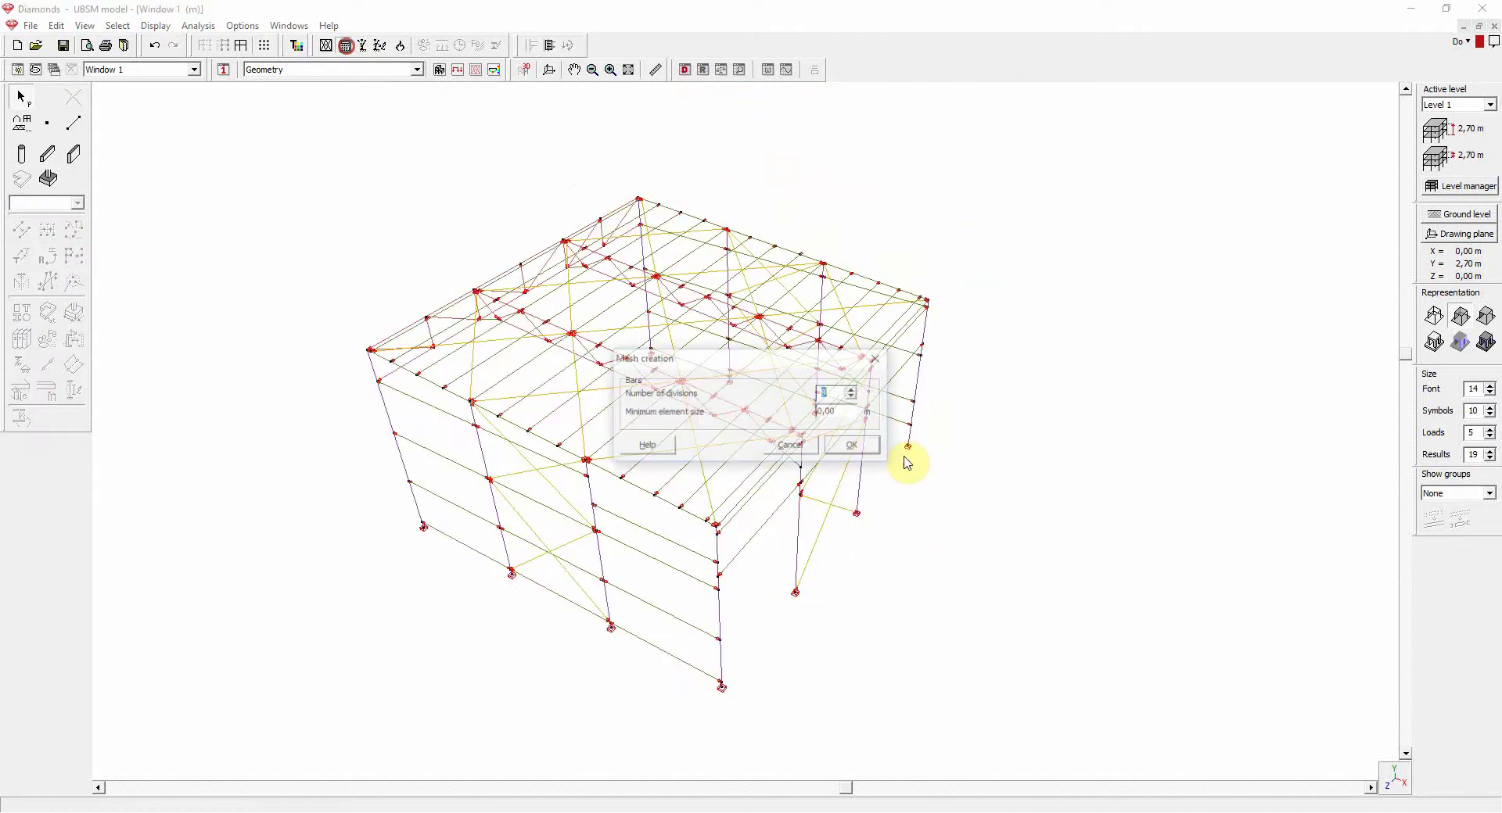
{"action": "left_click", "coordinate": [851, 445]}
{"action": "key", "text": "F5"}
{"action": "left_click", "coordinate": [936, 671]}
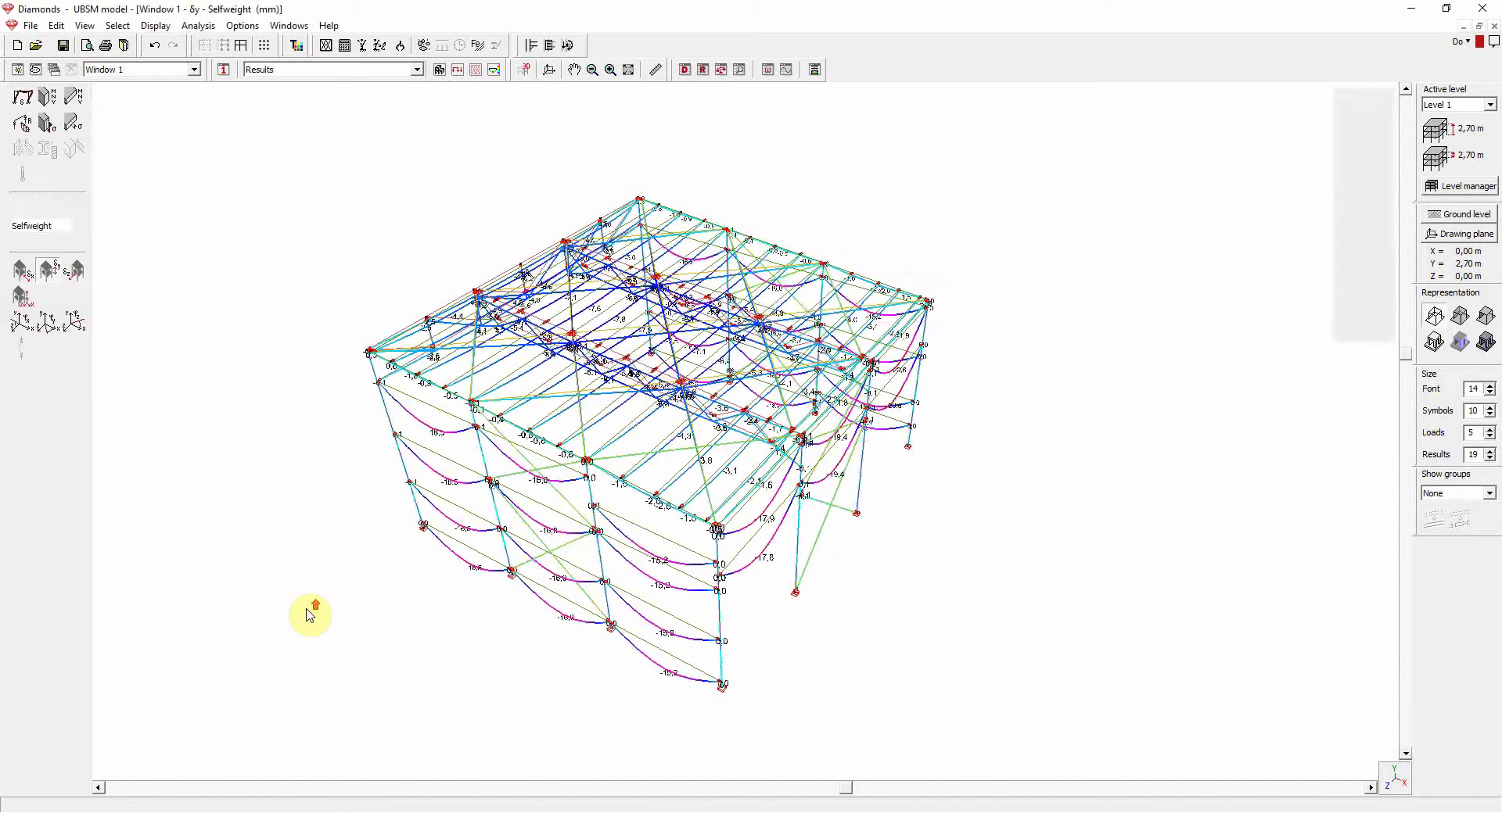
- Run the steel code check for all elements using interaction method 1
{"action": "left_click", "coordinate": [483, 47]}
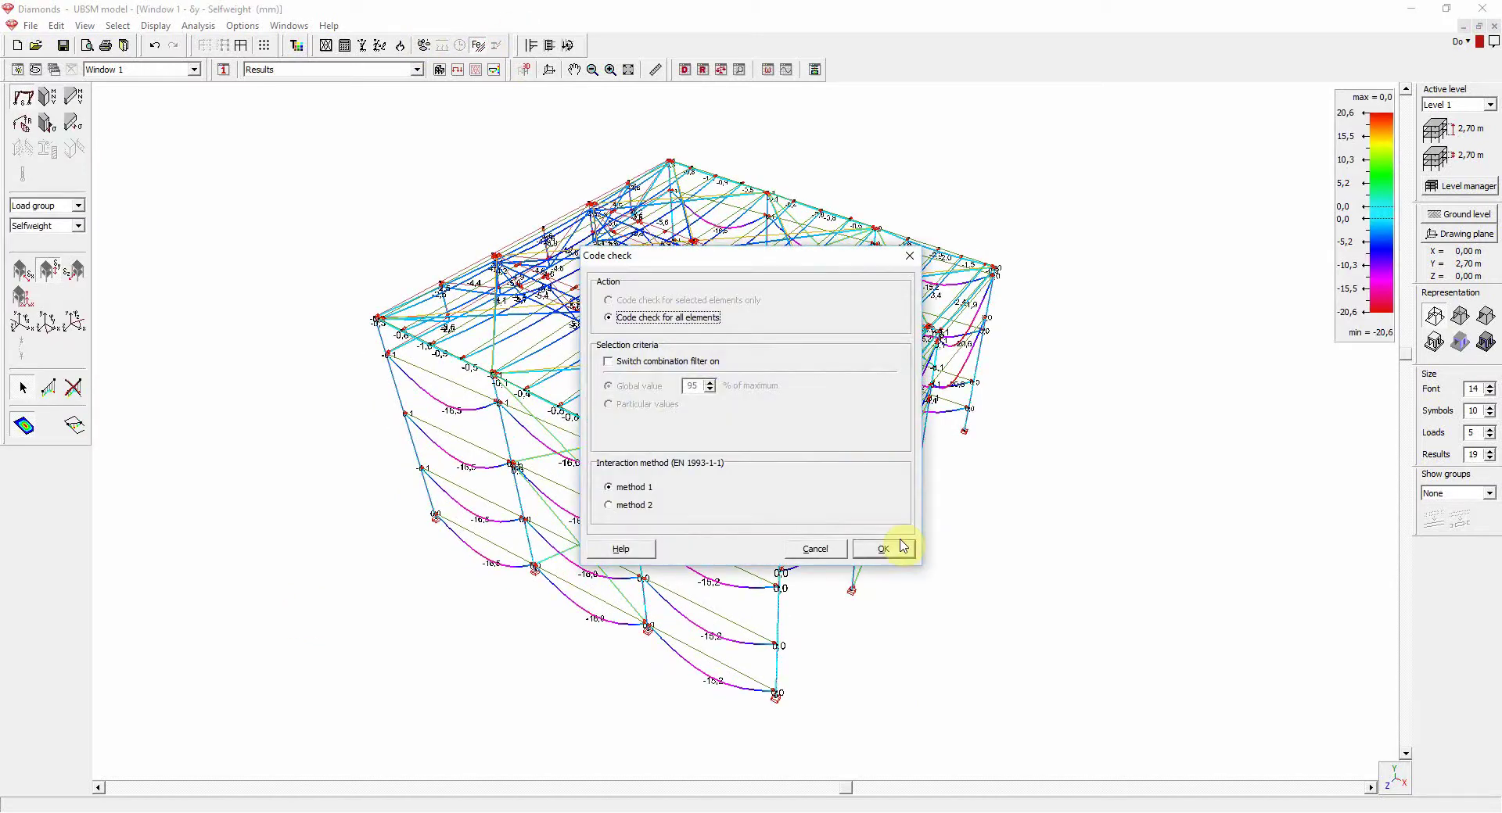
{"action": "left_click", "coordinate": [899, 550]}
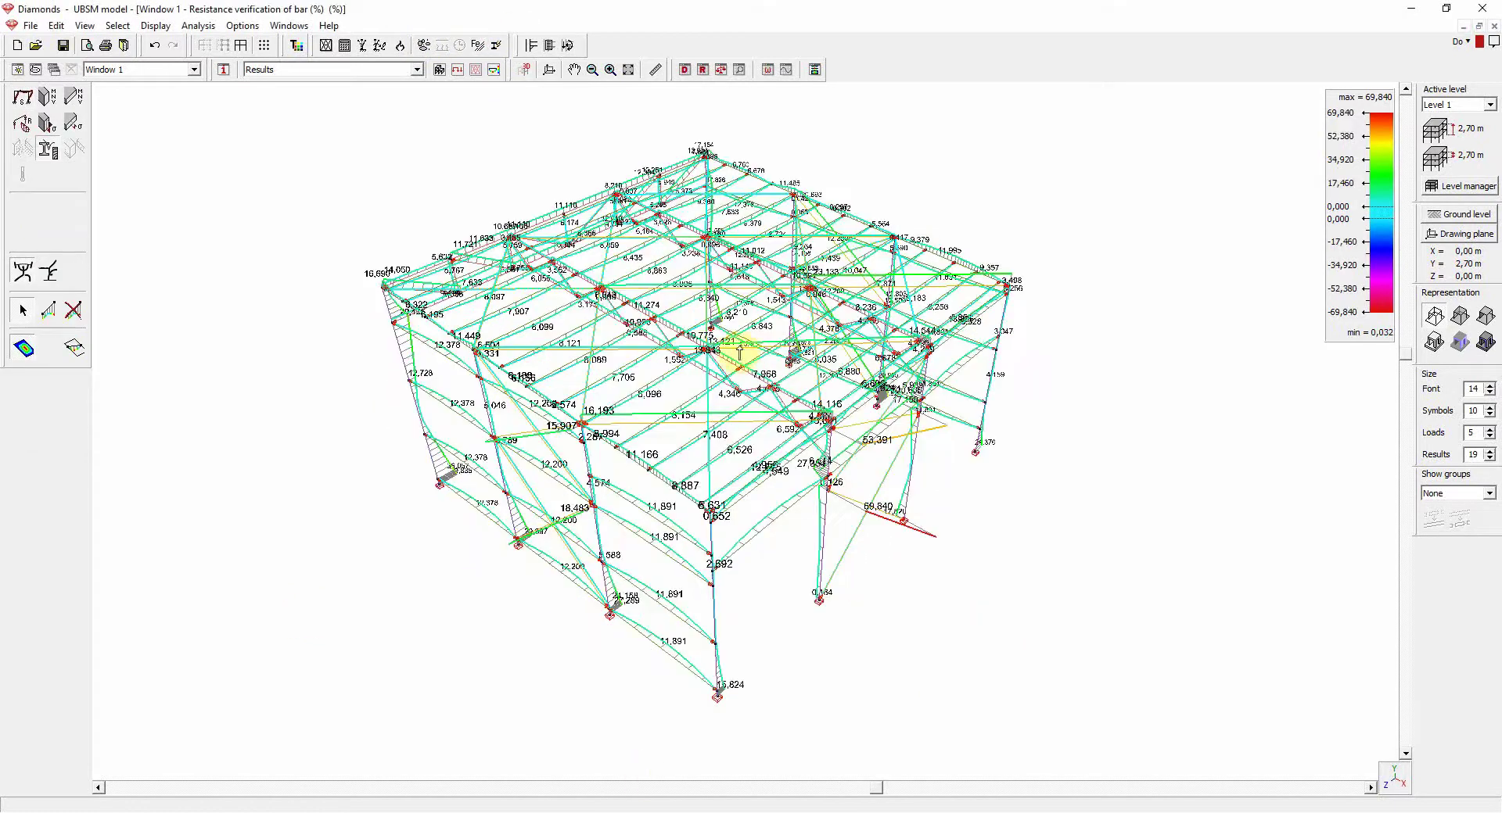
- Export the checked model from Diamonds to BuildSoft BIM Expert
{"action": "left_click", "coordinate": [33, 26]}
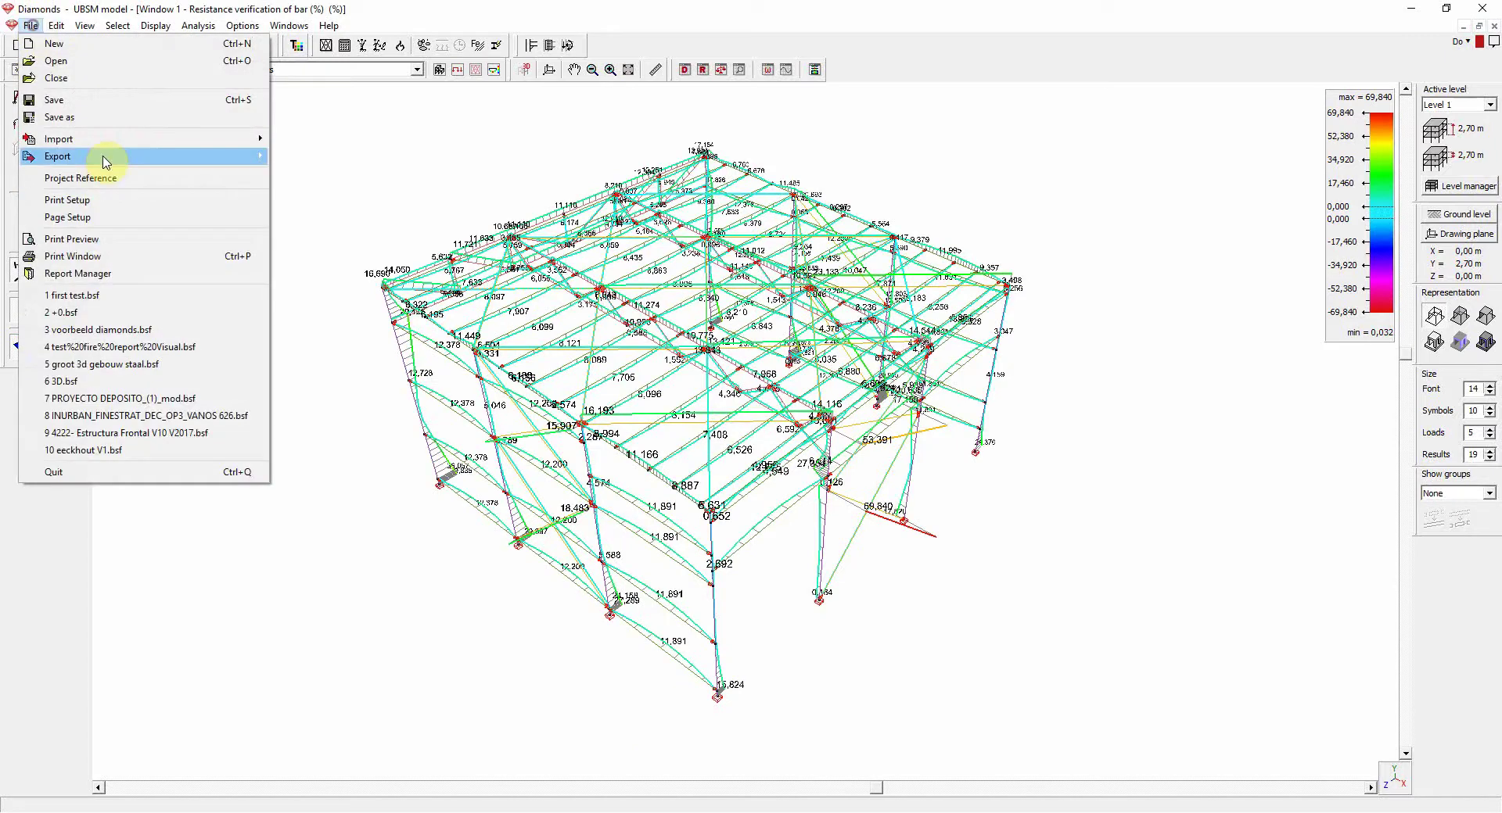
{"action": "mouse_move", "coordinate": [101, 156]}
{"action": "left_click", "coordinate": [368, 243]}
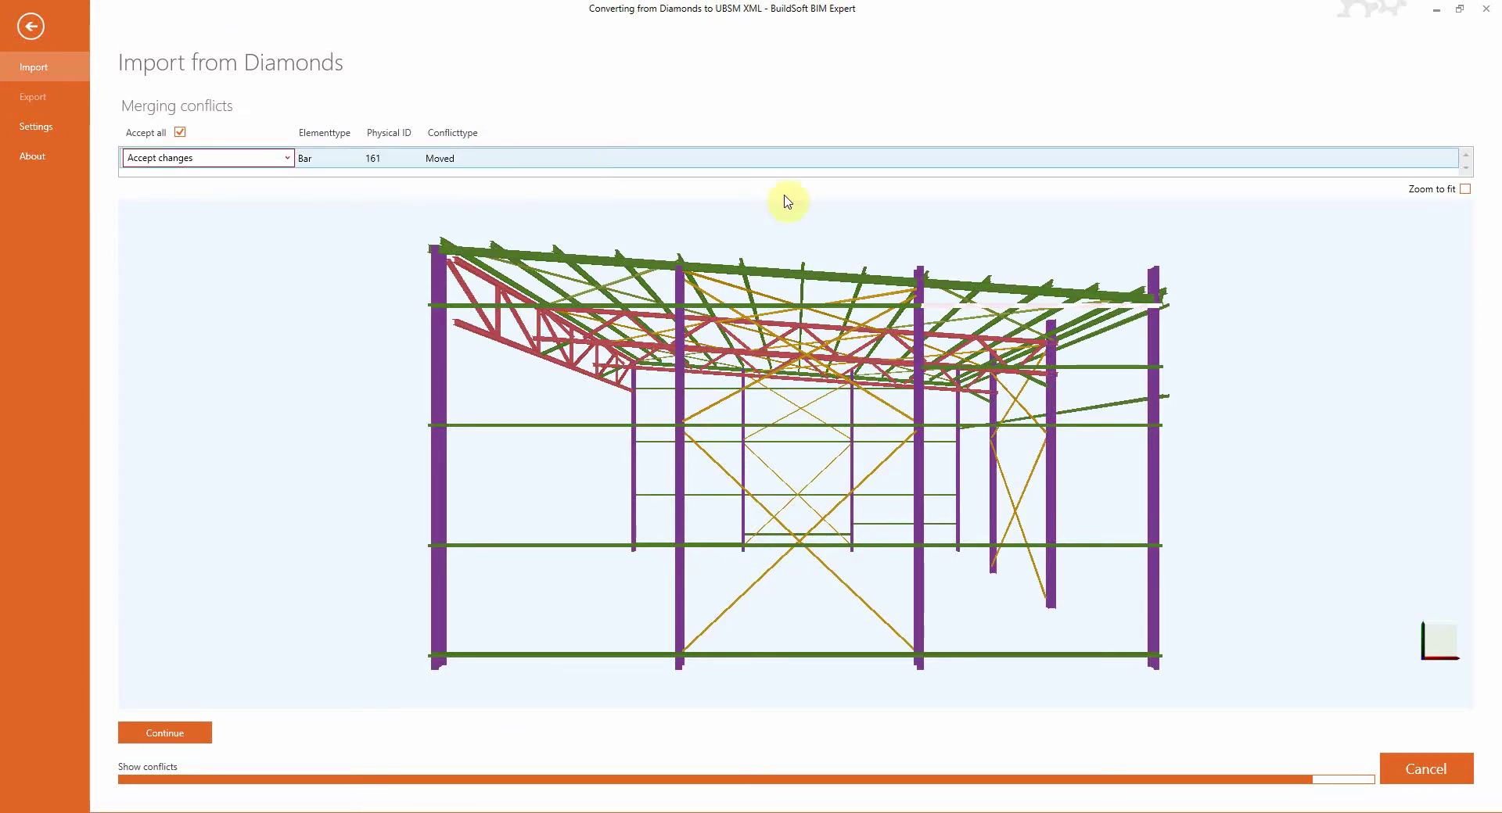
- Resolve the merging conflict of moved bar 161 with the Accept changes option and complete the import from Diamonds
{"action": "left_click", "coordinate": [945, 158]}
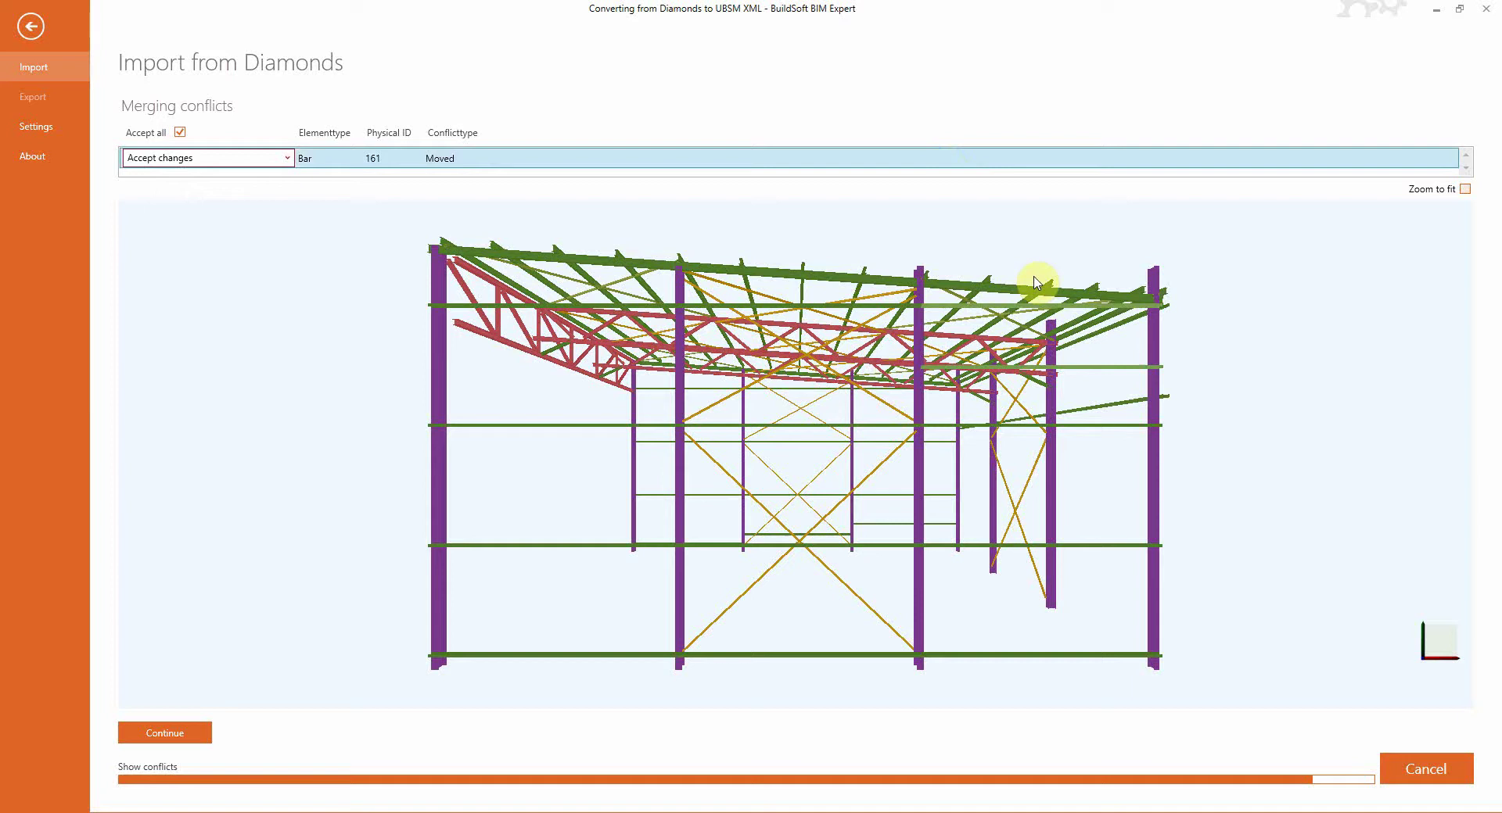
{"action": "left_click", "coordinate": [287, 158]}
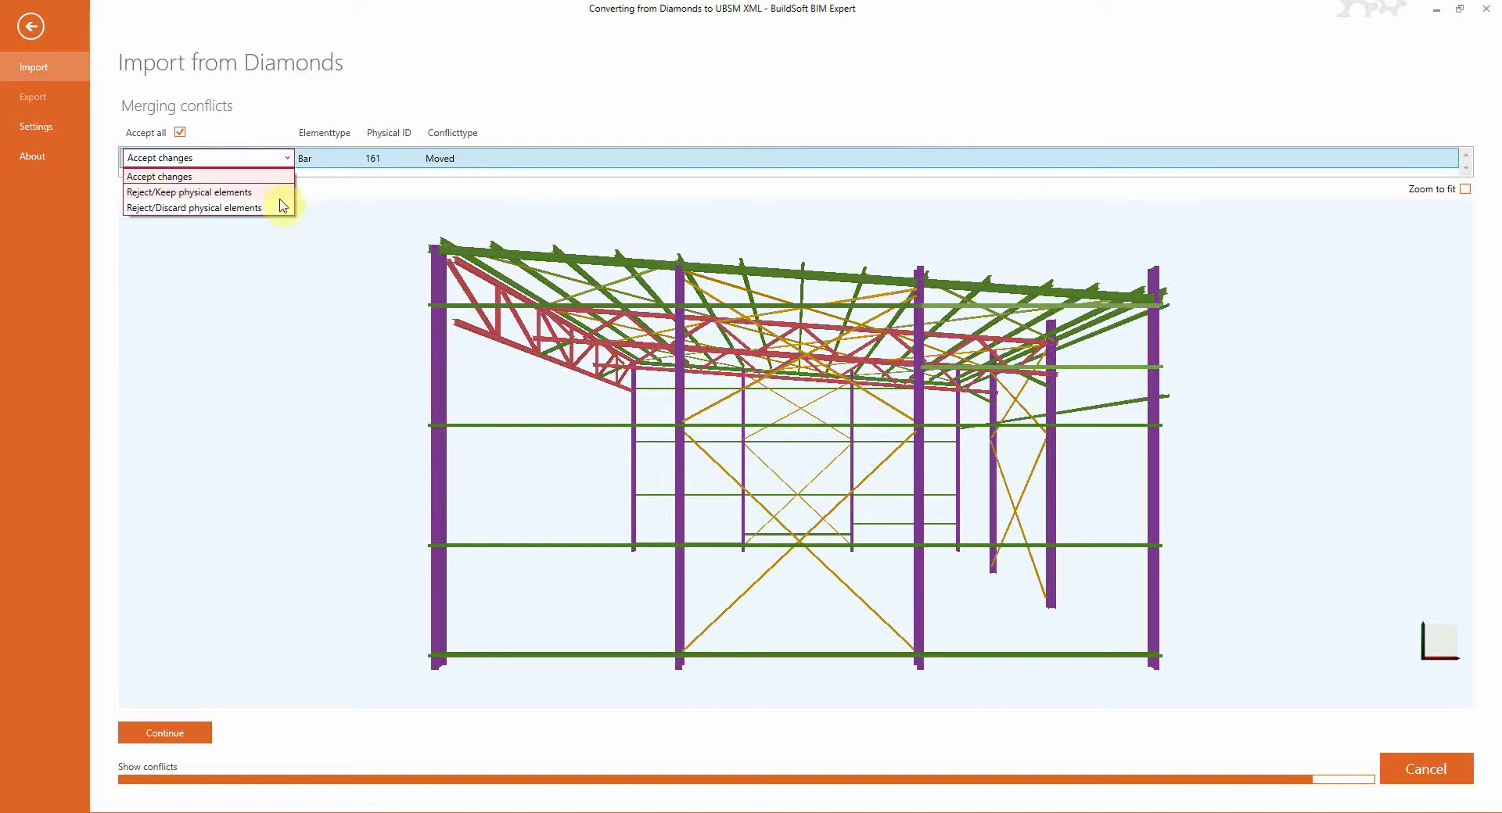
{"action": "left_click", "coordinate": [279, 162]}
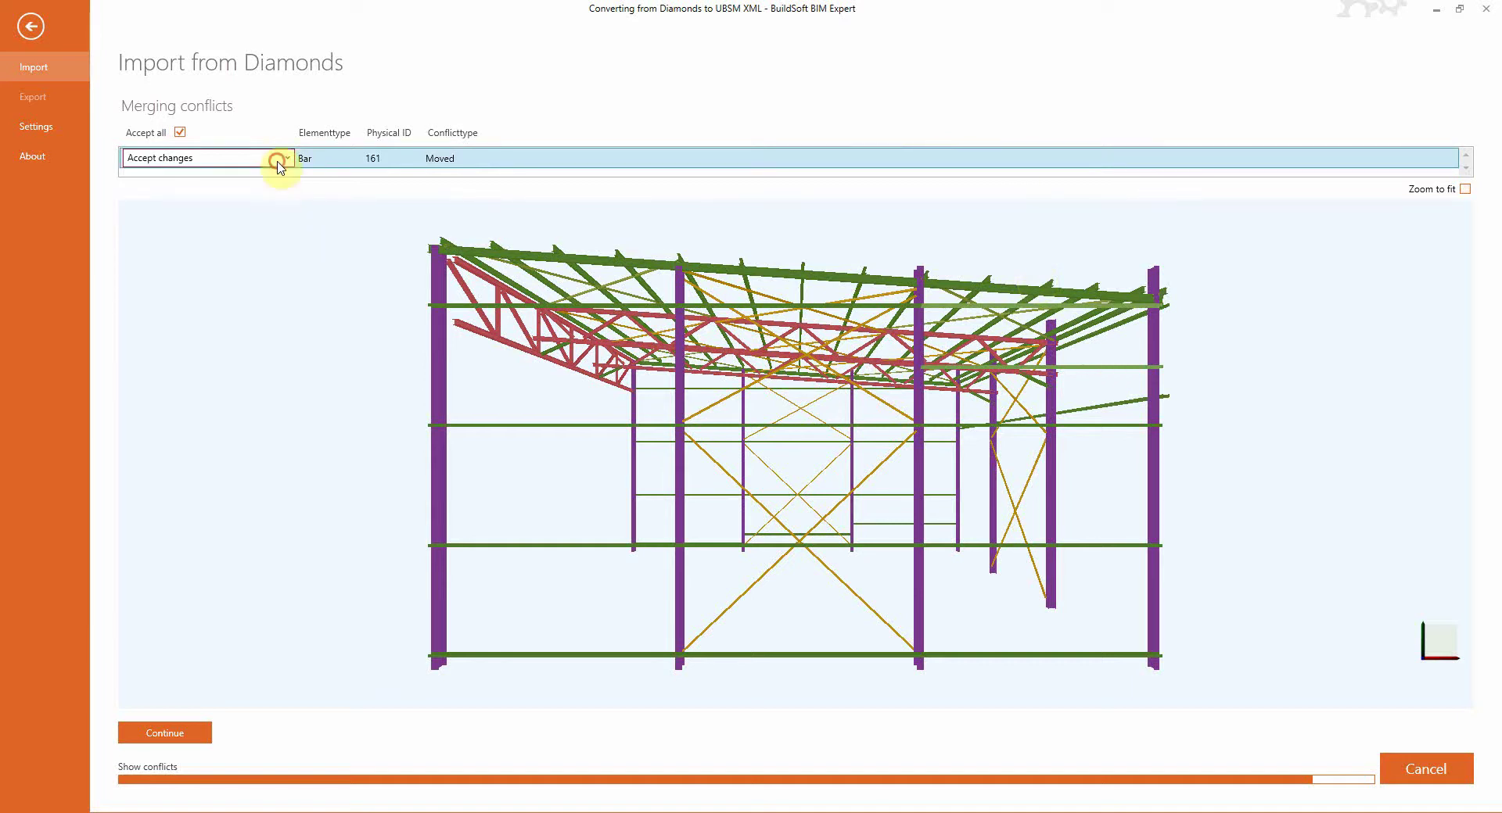
{"action": "left_click", "coordinate": [168, 733]}
{"action": "mouse_move", "coordinate": [479, 806]}
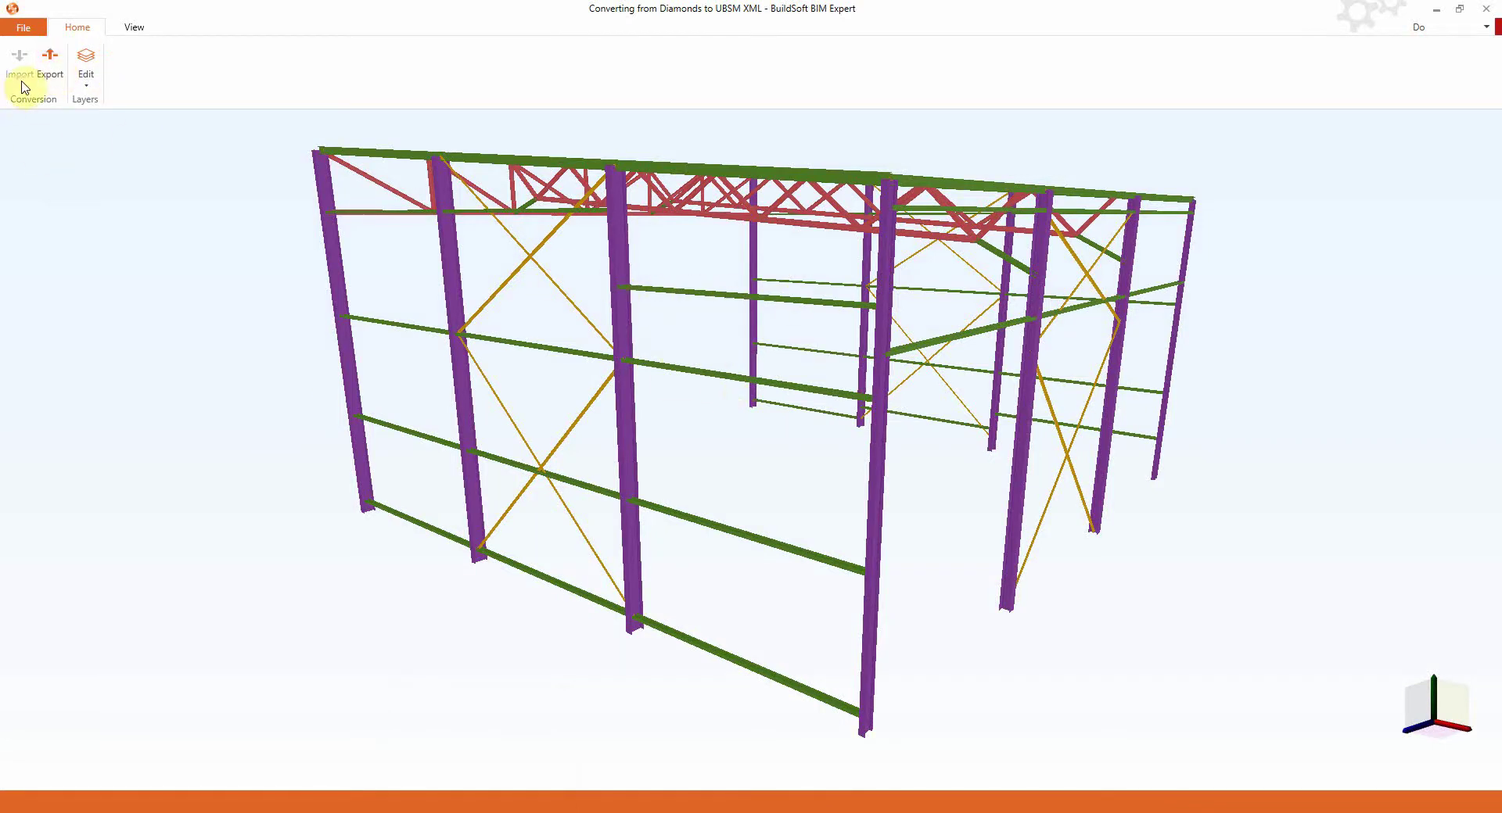
- Export the model to Tekla Structures 2017 into a copy of analysis model "Model 2 good" named "Model 3 from Diamonds", declining the insertion data setup
{"action": "left_click", "coordinate": [50, 61]}
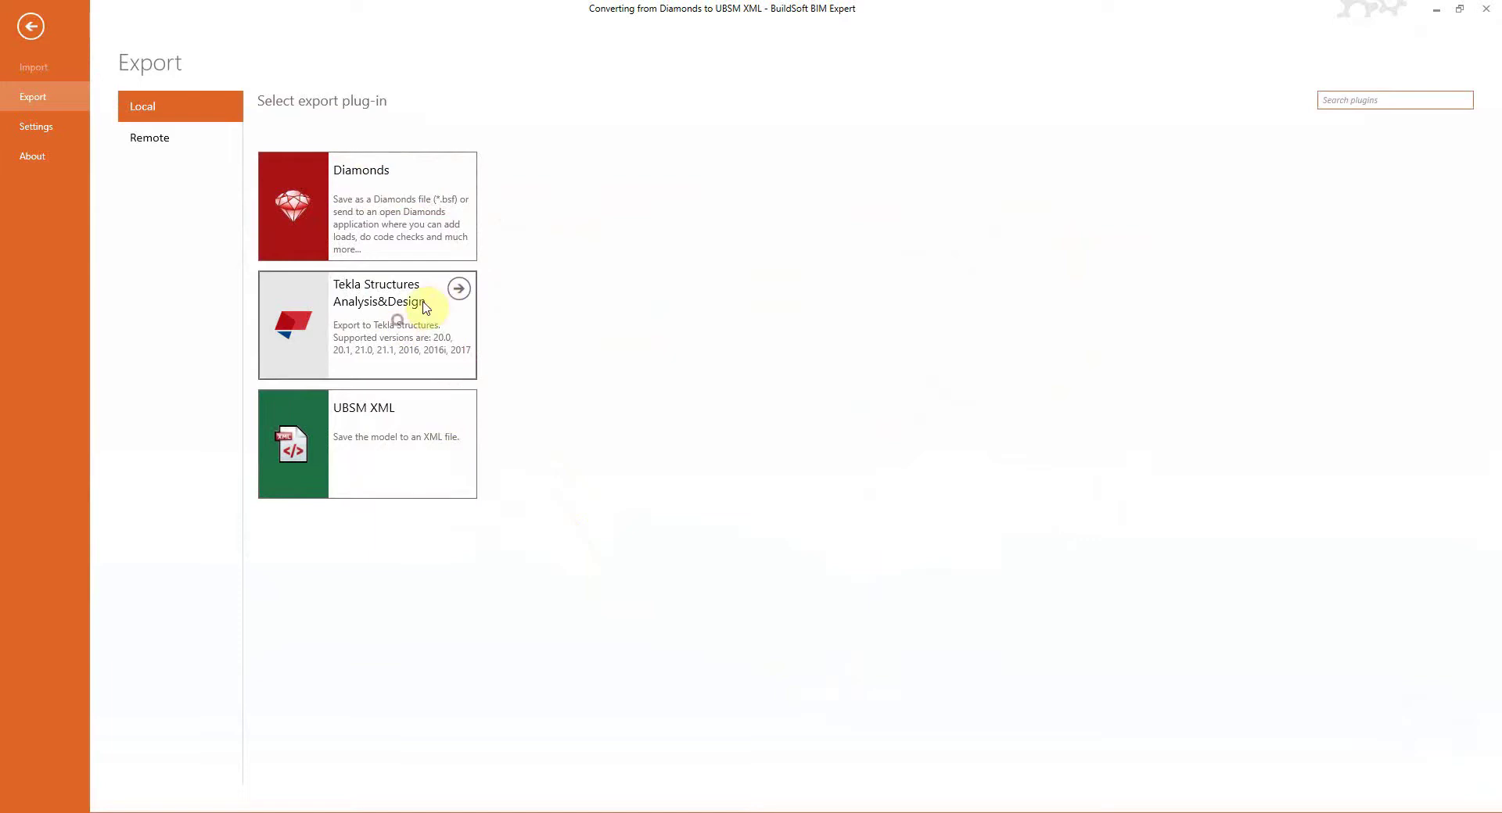
{"action": "left_click", "coordinate": [460, 289]}
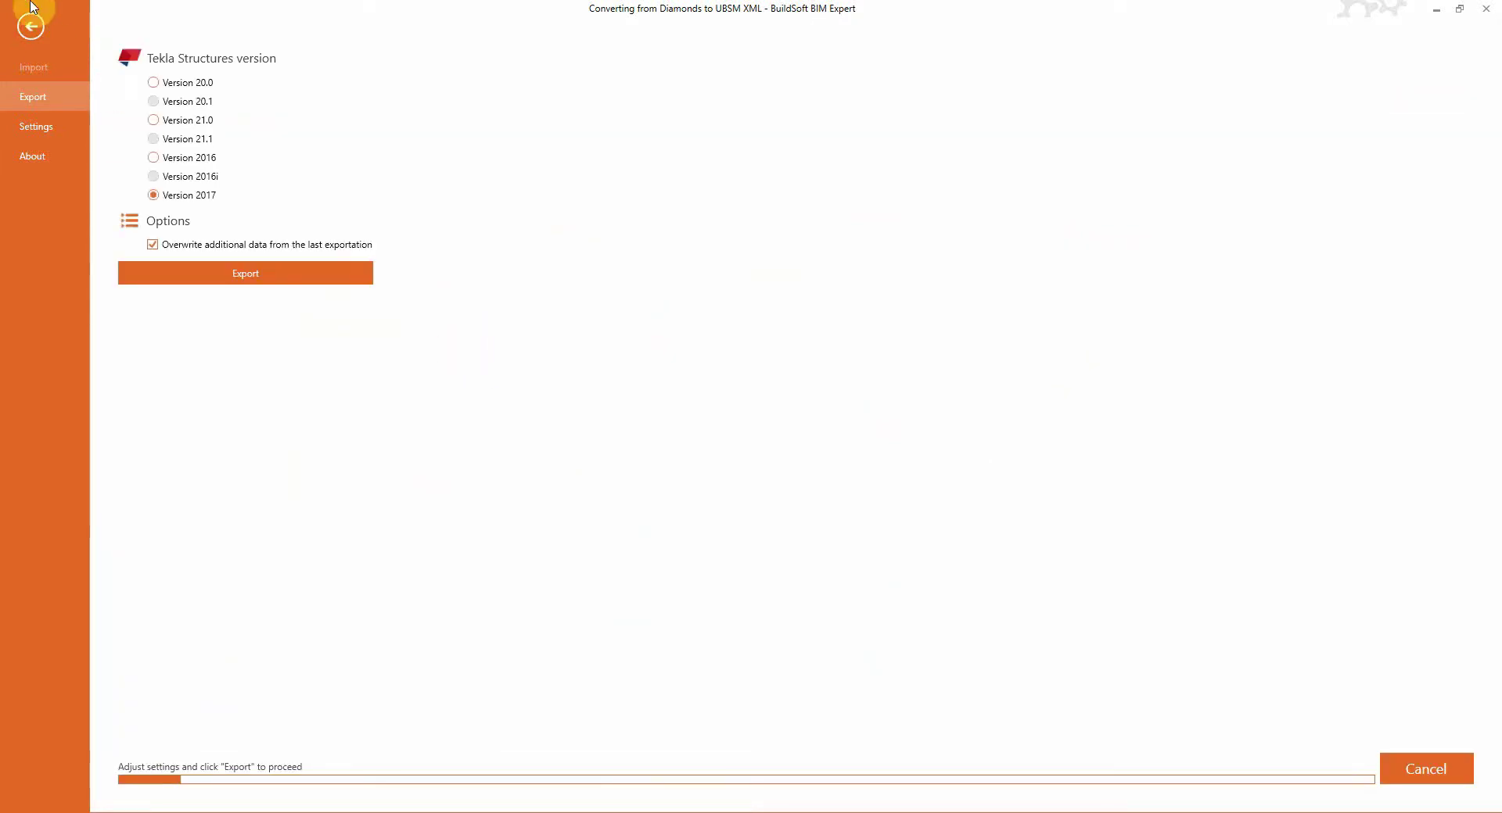
{"action": "left_click", "coordinate": [229, 276]}
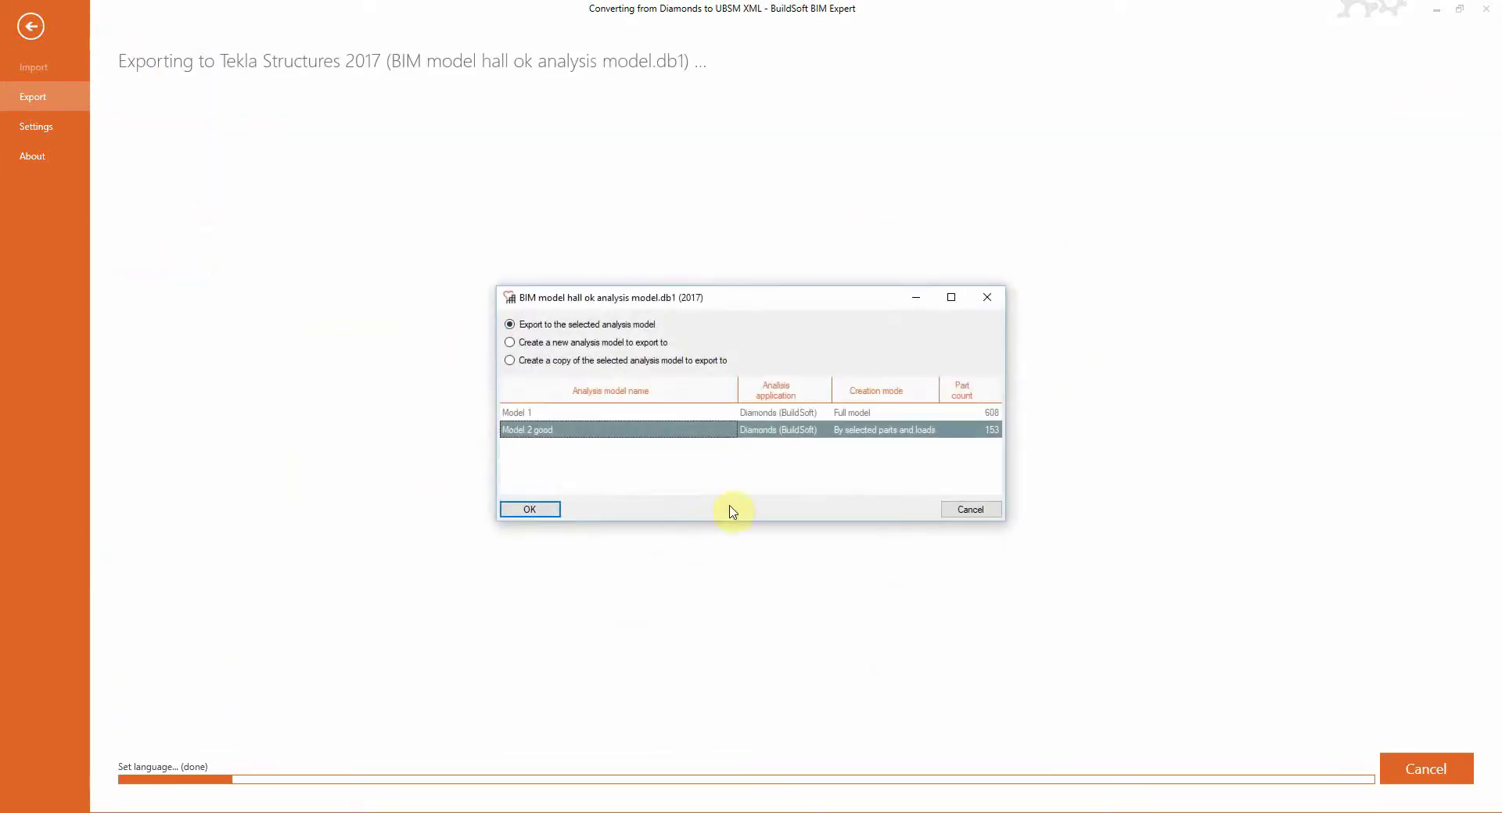
{"action": "left_click", "coordinate": [604, 362]}
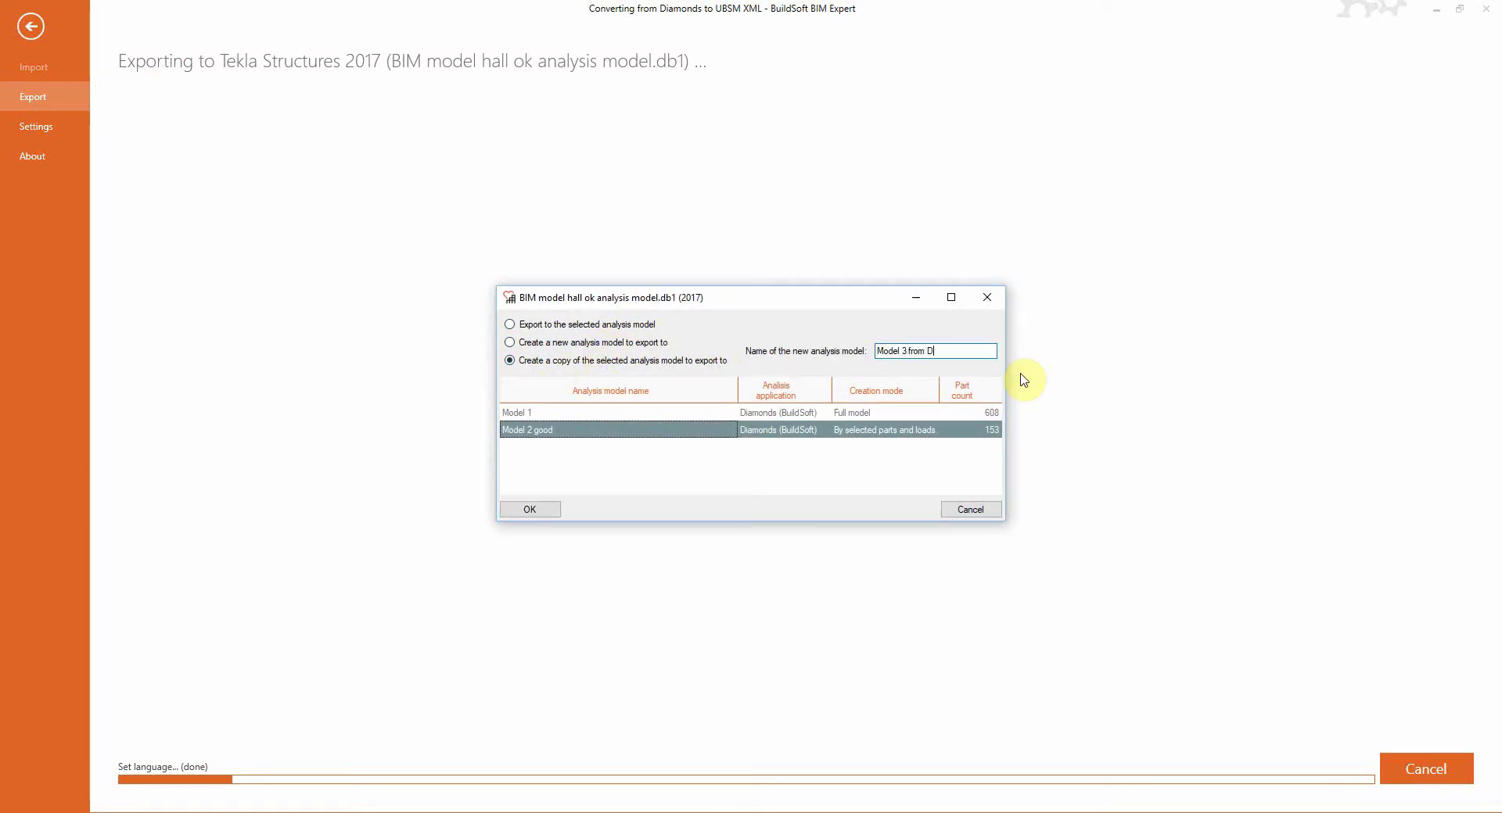
{"action": "left_click", "coordinate": [555, 510]}
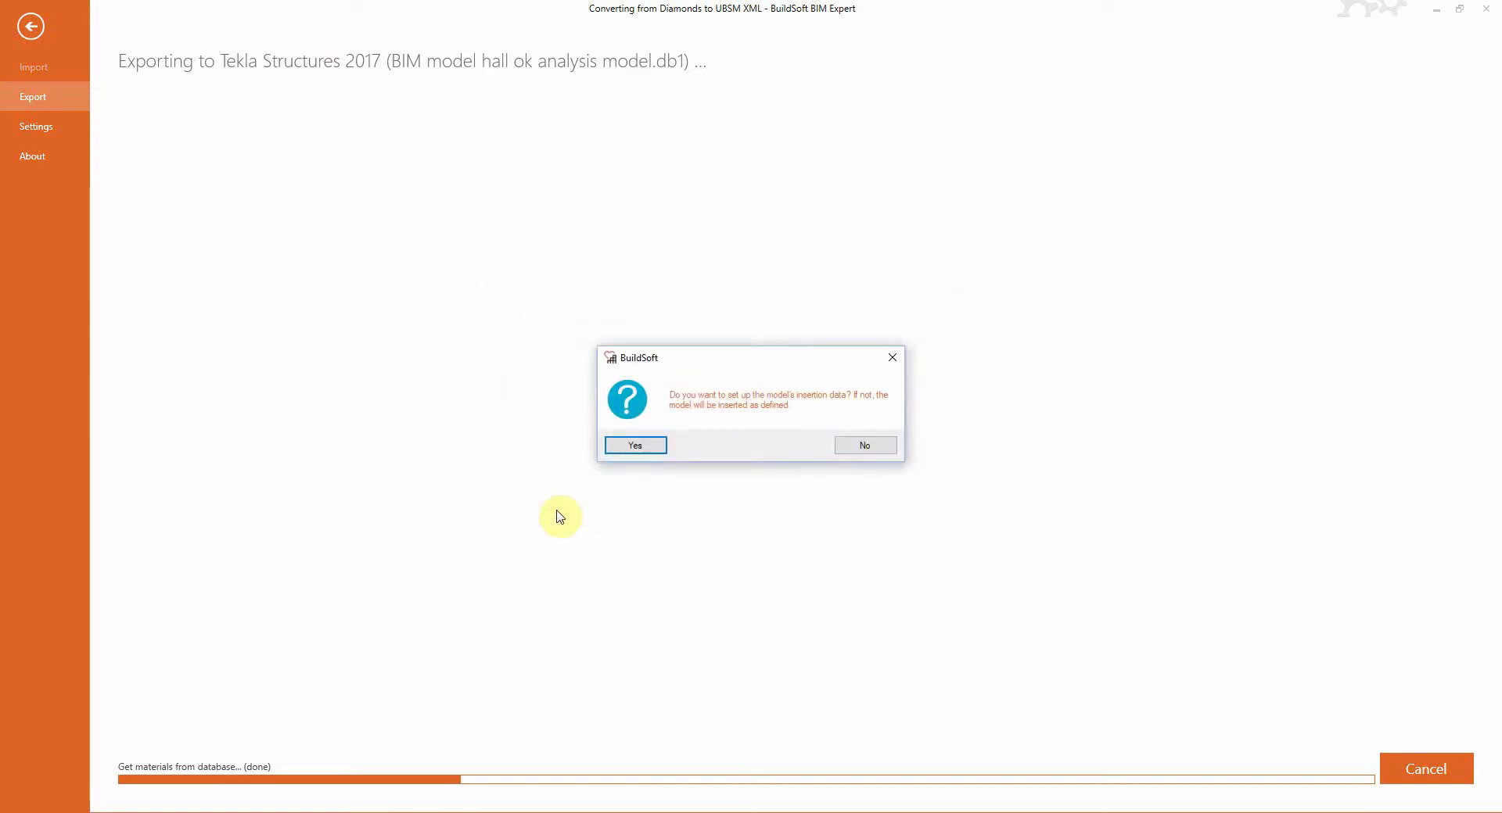
{"action": "left_click", "coordinate": [890, 445]}
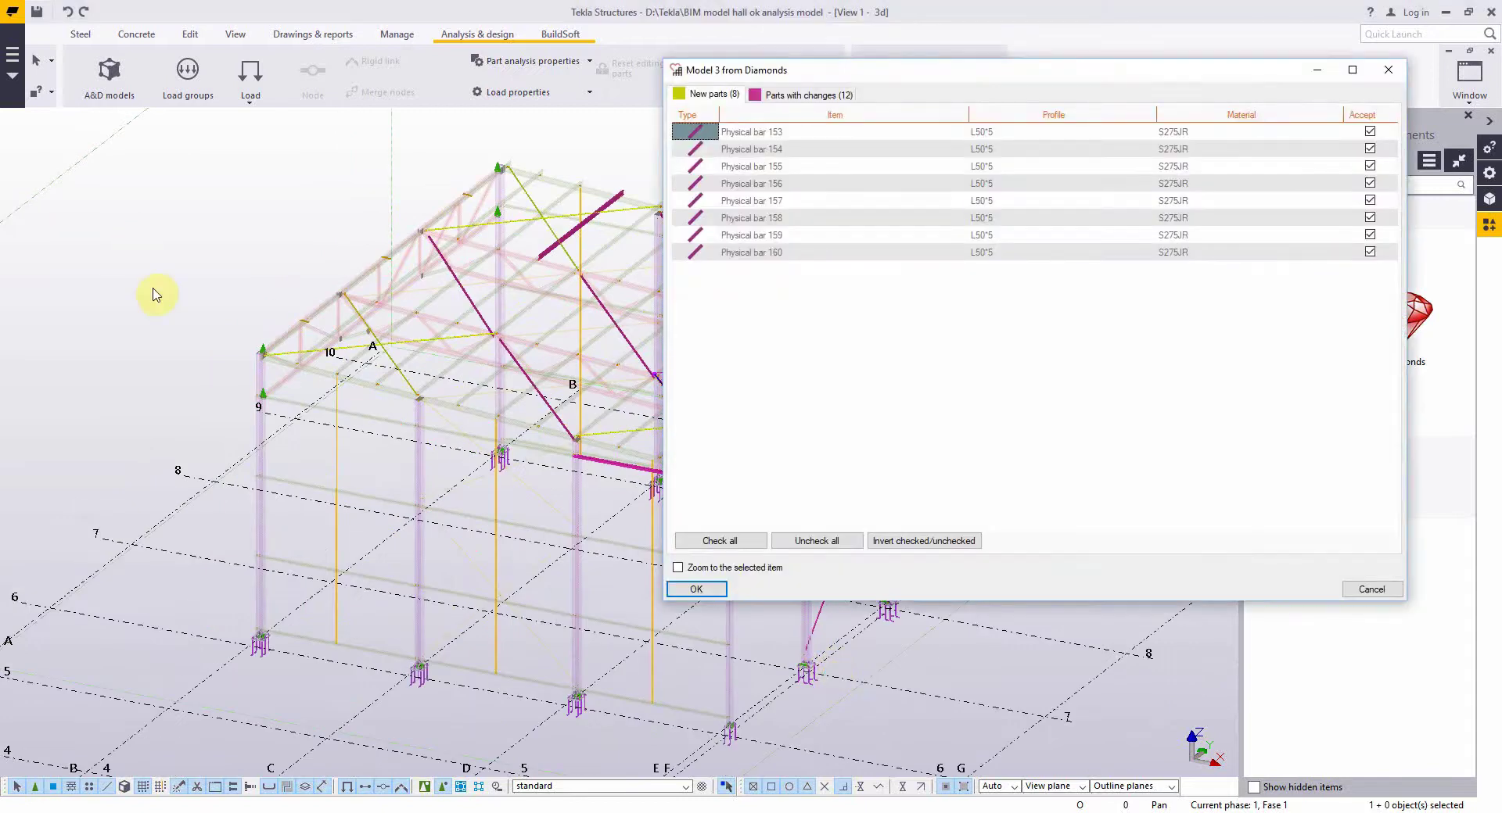
- Review the new L50*5 bars proposed by the Diamonds export one by one in the Tekla model
{"action": "scroll", "coordinate": [157, 296], "scroll_direction": "down", "scroll_amount": 3}
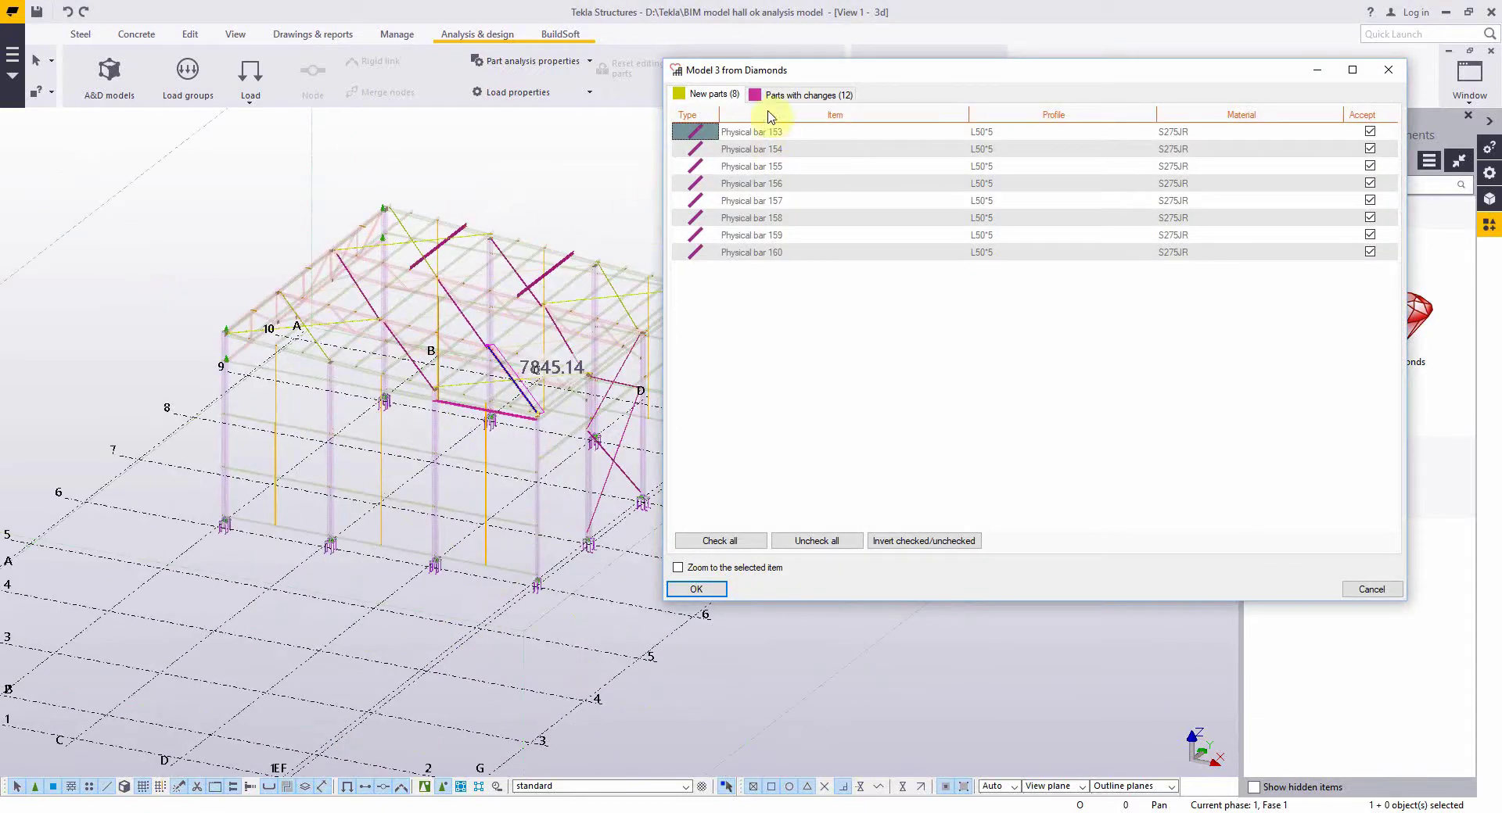
{"action": "left_click", "coordinate": [751, 131]}
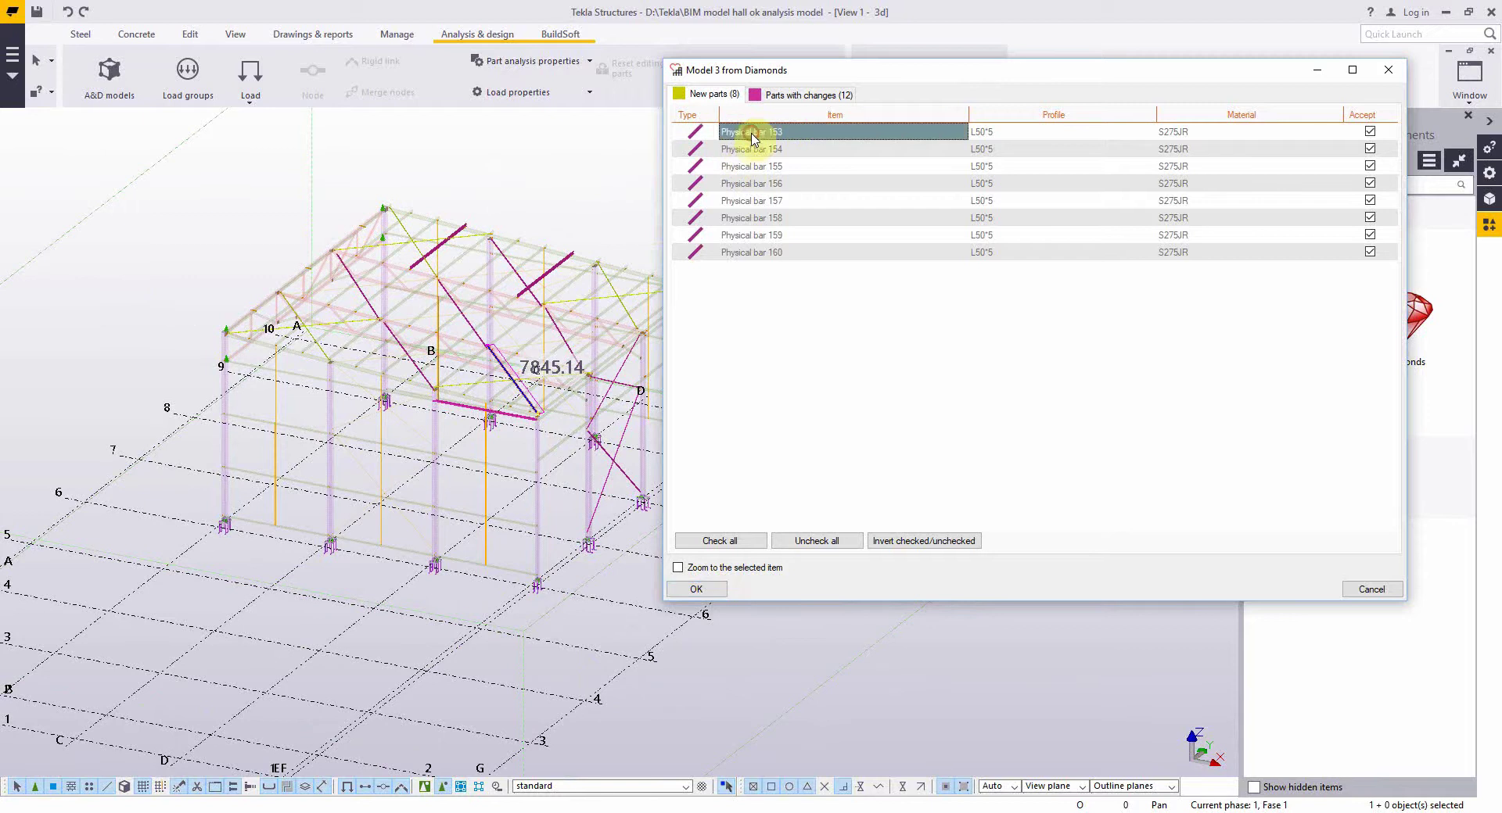
{"action": "left_click", "coordinate": [772, 167]}
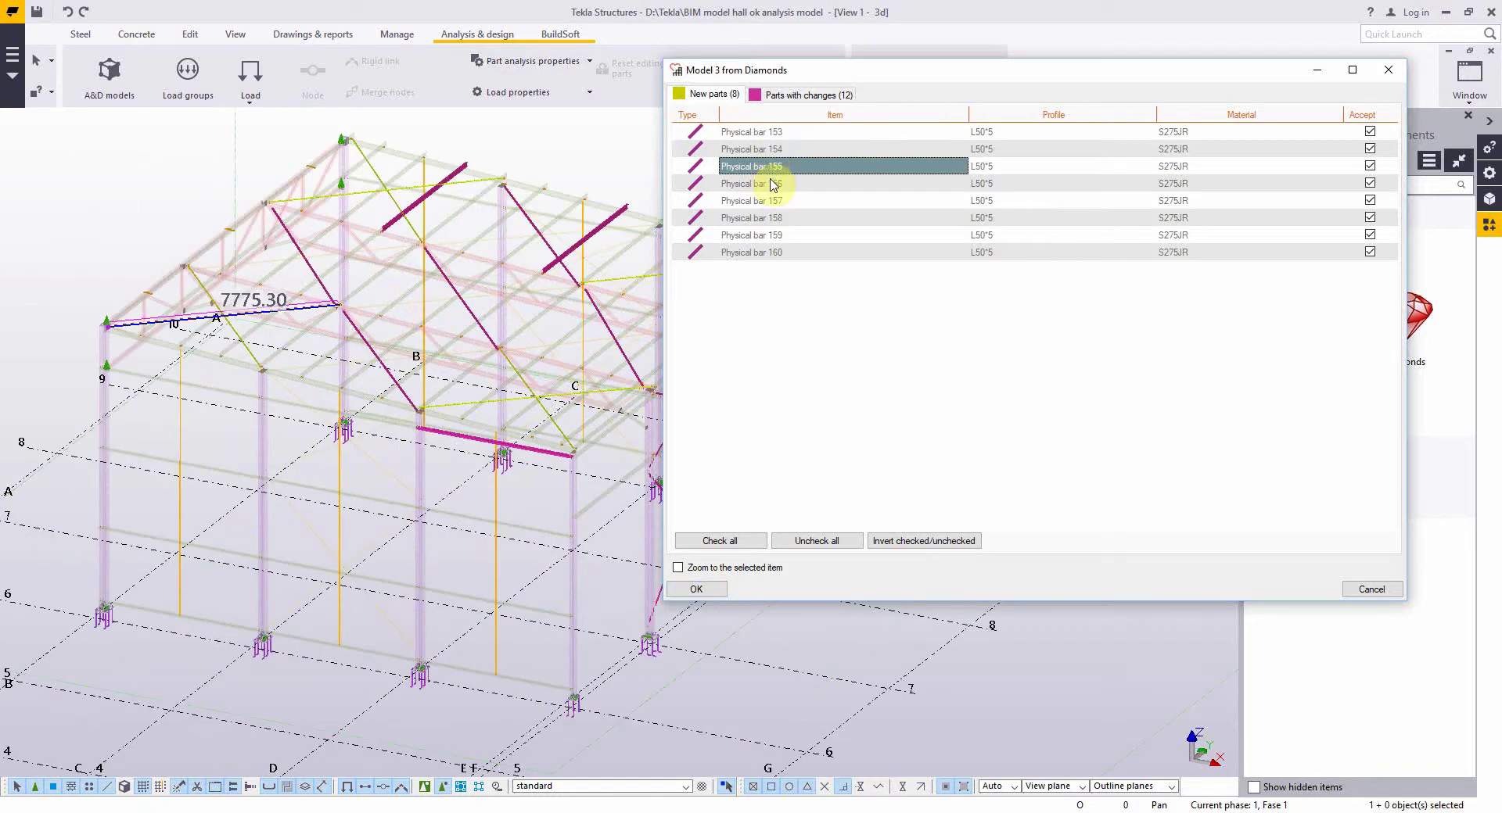
{"action": "left_click", "coordinate": [772, 184]}
{"action": "left_click", "coordinate": [771, 201]}
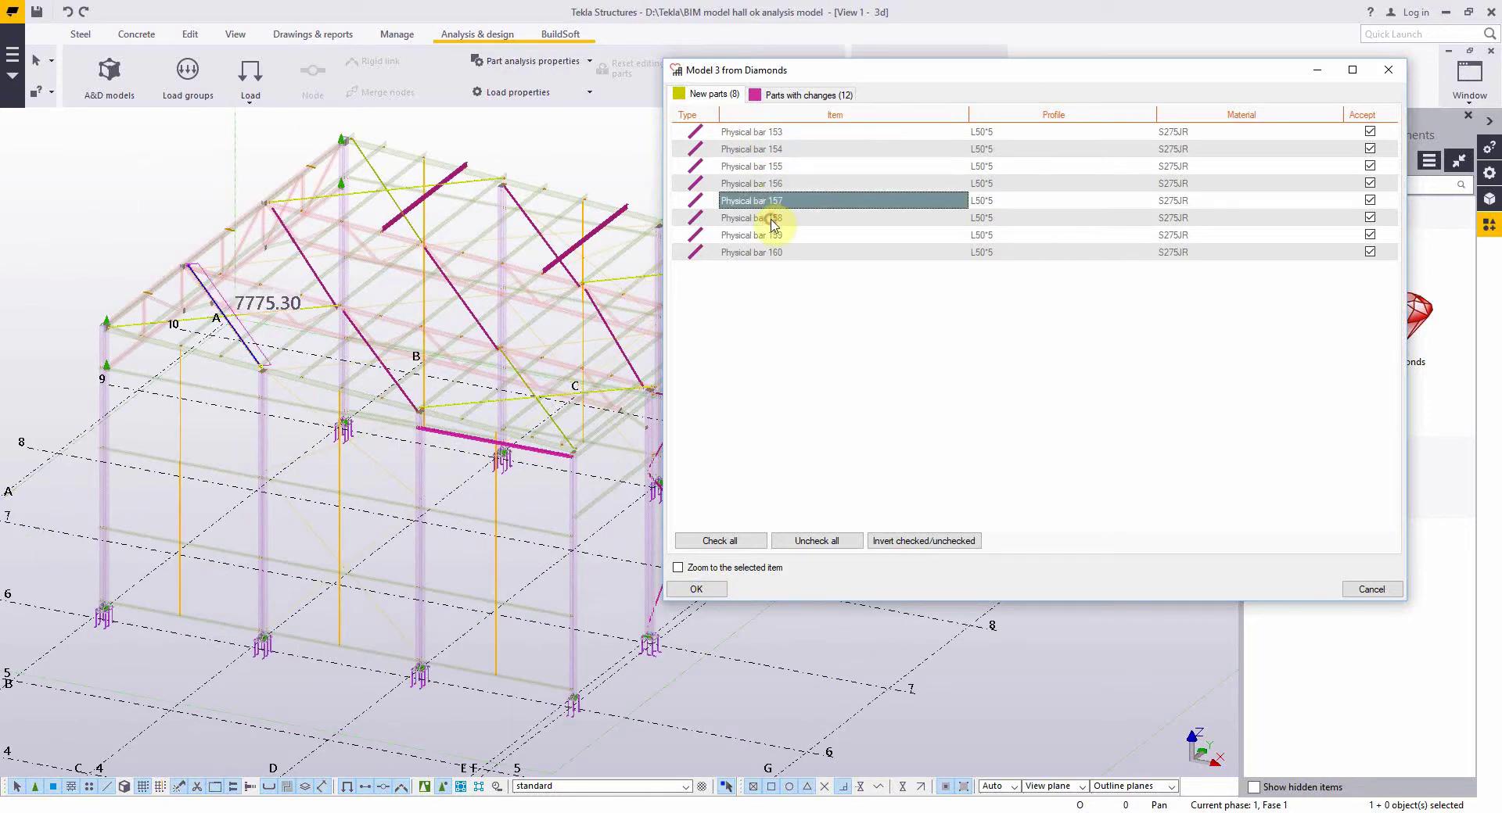
{"action": "left_click", "coordinate": [771, 220]}
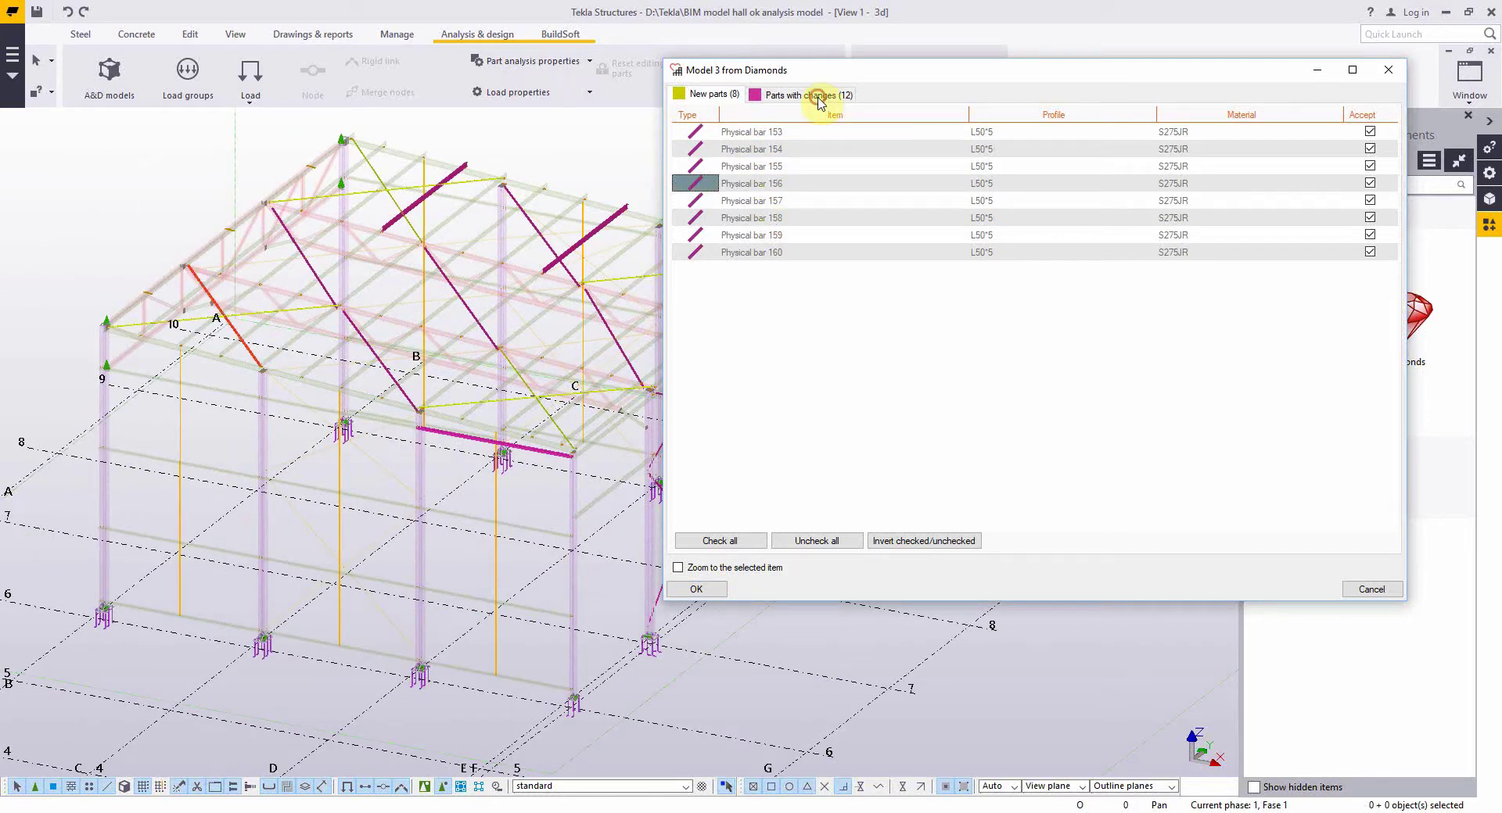
- Check the changed IPE140 beams among the parts with changes and apply all proposed new parts and modifications to the model
{"action": "left_click", "coordinate": [819, 98]}
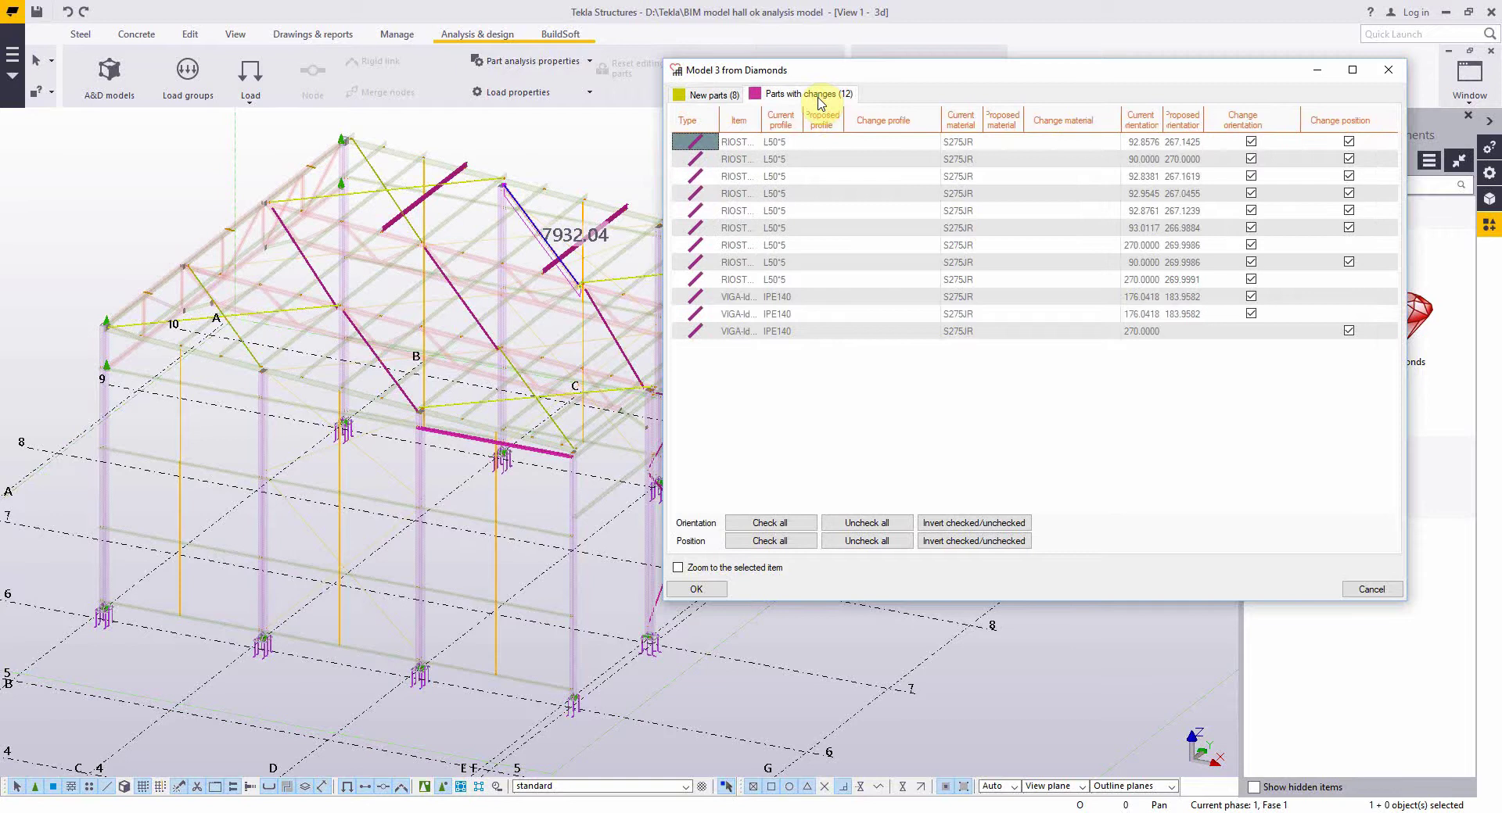
{"action": "left_click", "coordinate": [797, 300]}
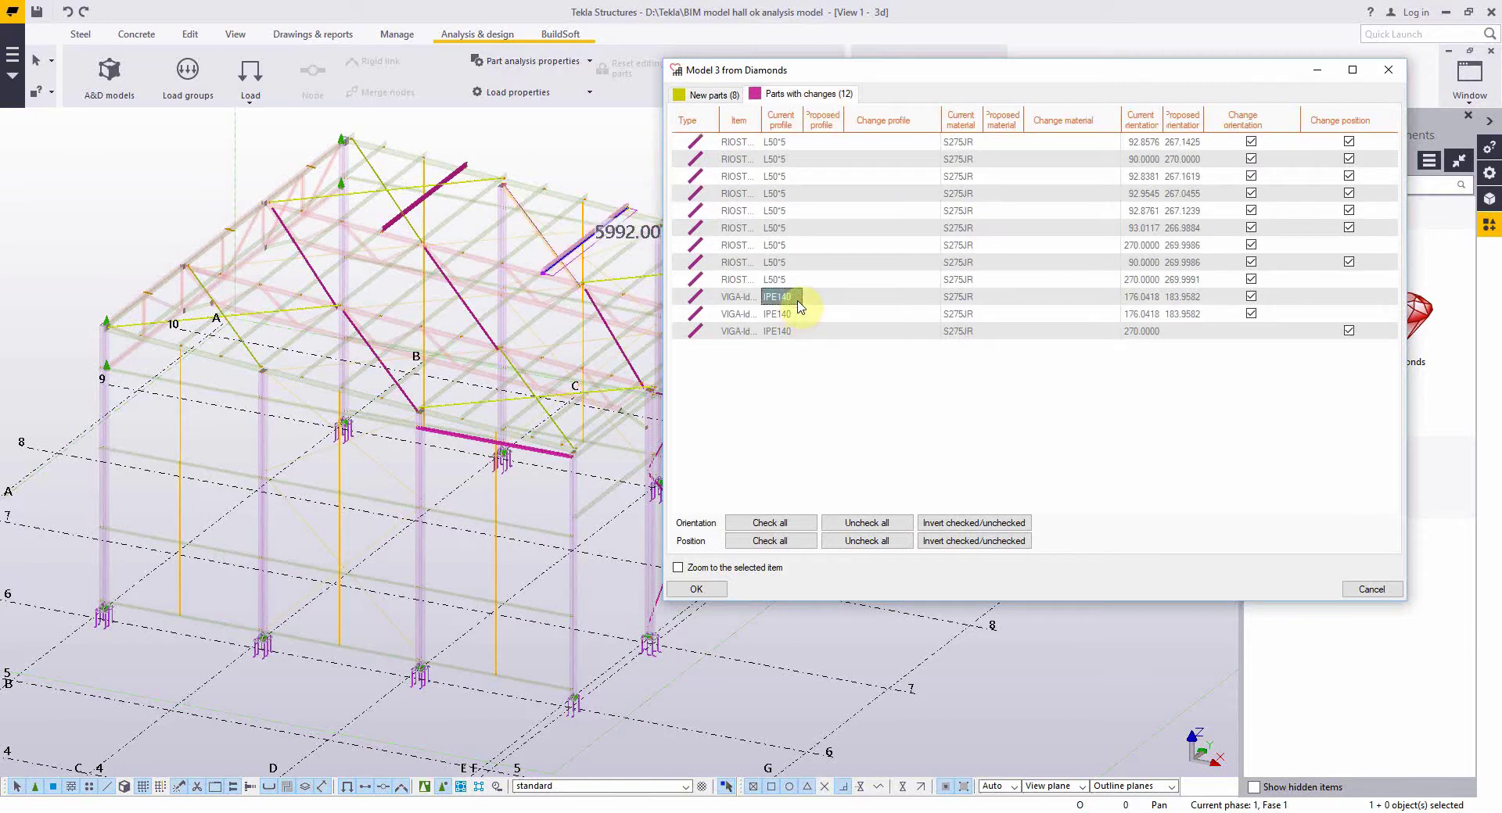
{"action": "left_click", "coordinate": [863, 315]}
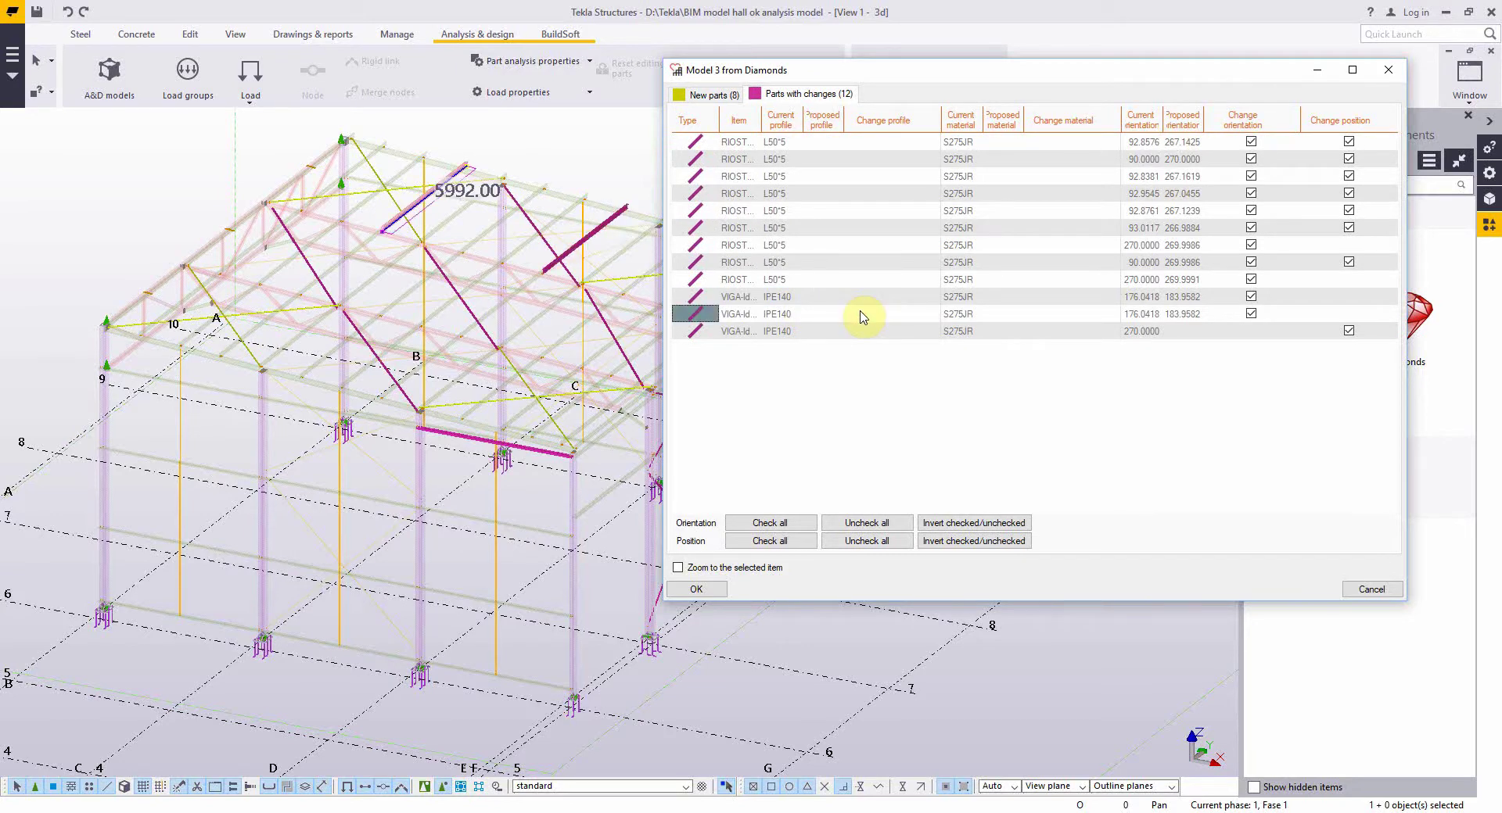
{"action": "left_click", "coordinate": [851, 330]}
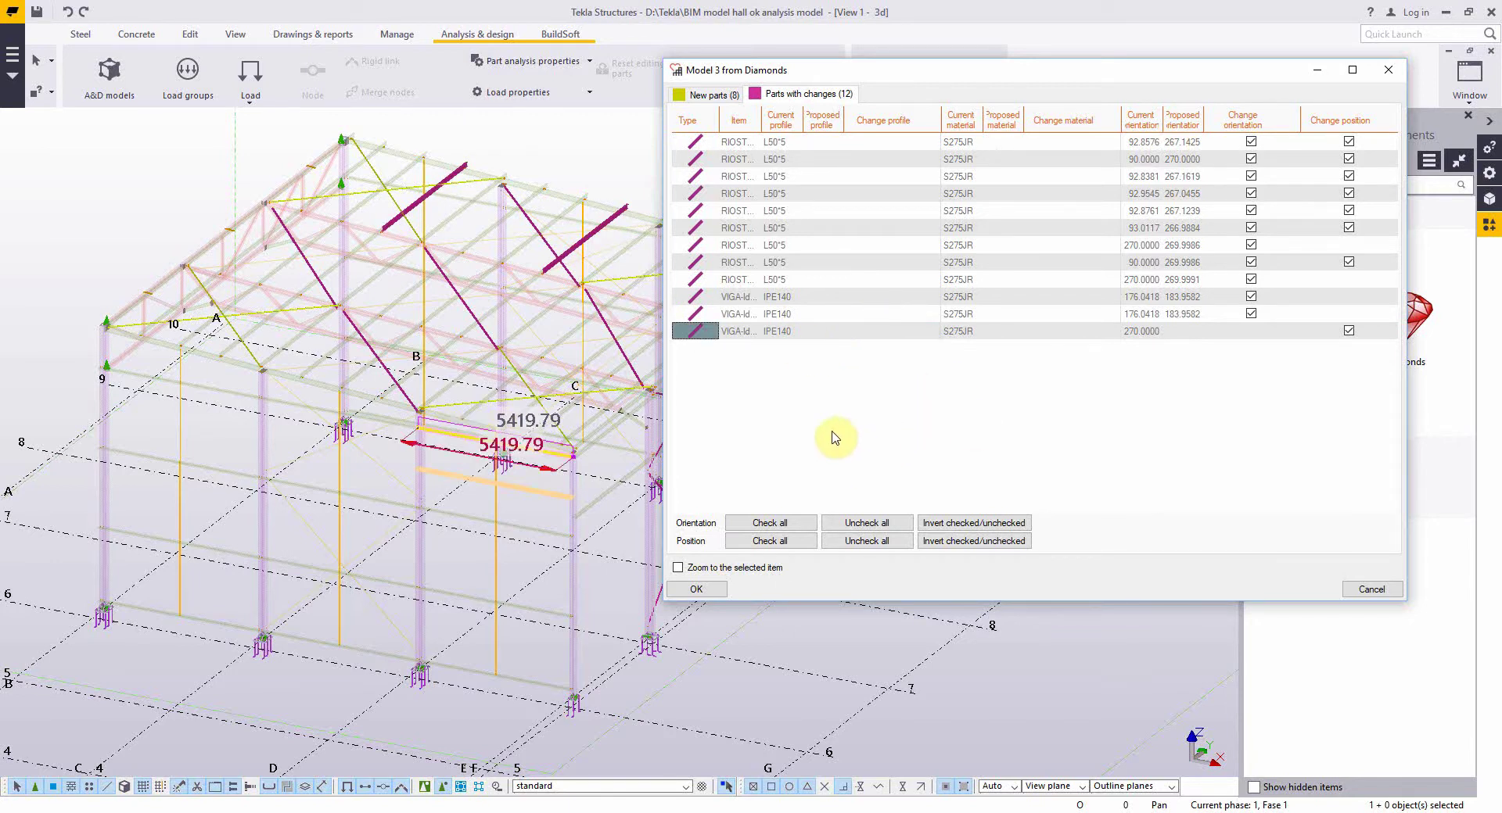
{"action": "left_click", "coordinate": [696, 588]}
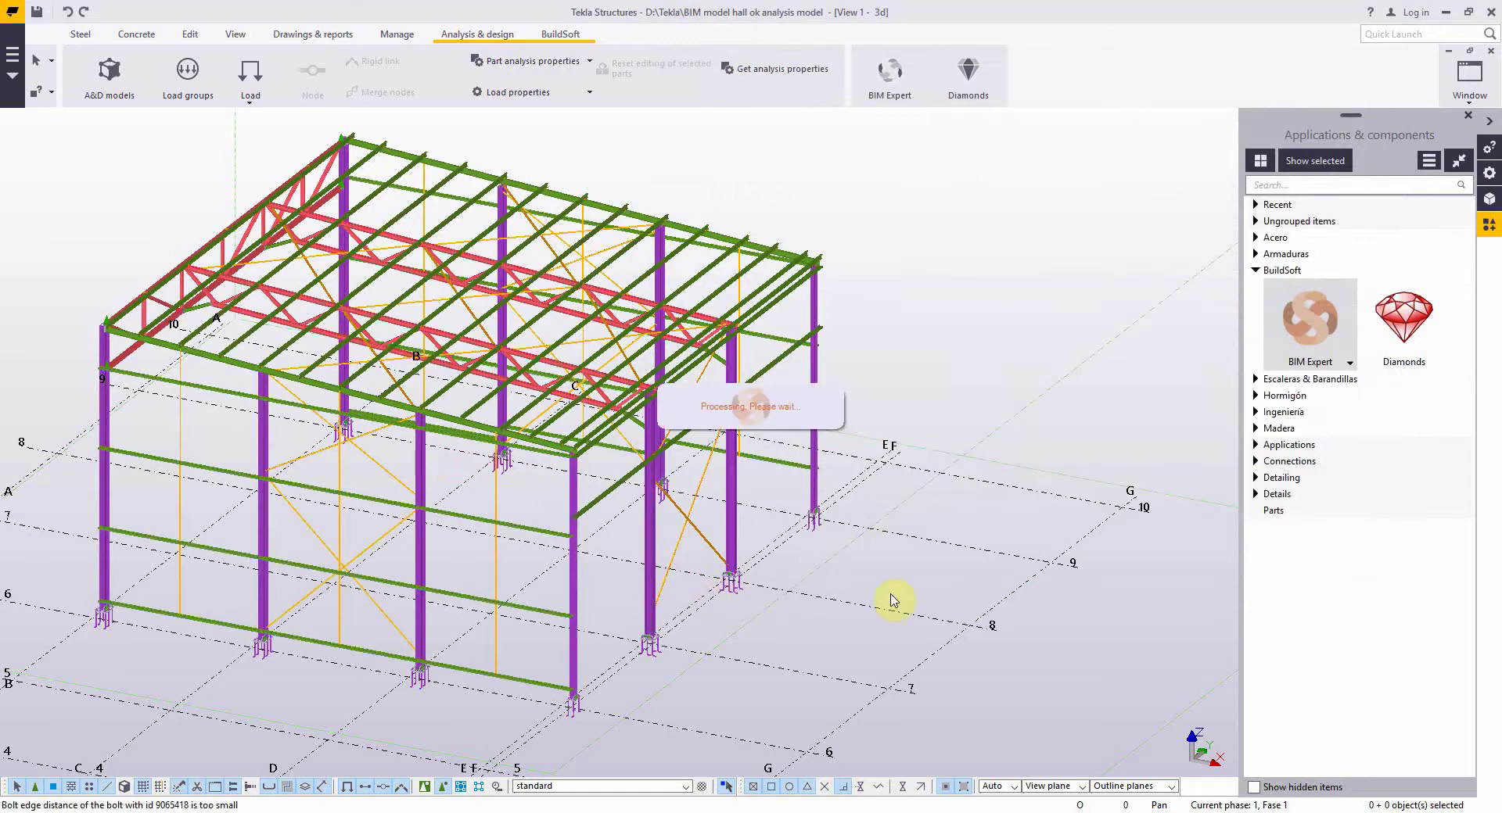
- Inspect the moved wall rail of the corner bay and the roof bracing in the updated Tekla model
{"action": "scroll", "coordinate": [894, 600], "scroll_direction": "down", "scroll_amount": 3}
{"action": "scroll", "coordinate": [569, 551], "scroll_direction": "up", "scroll_amount": 5}
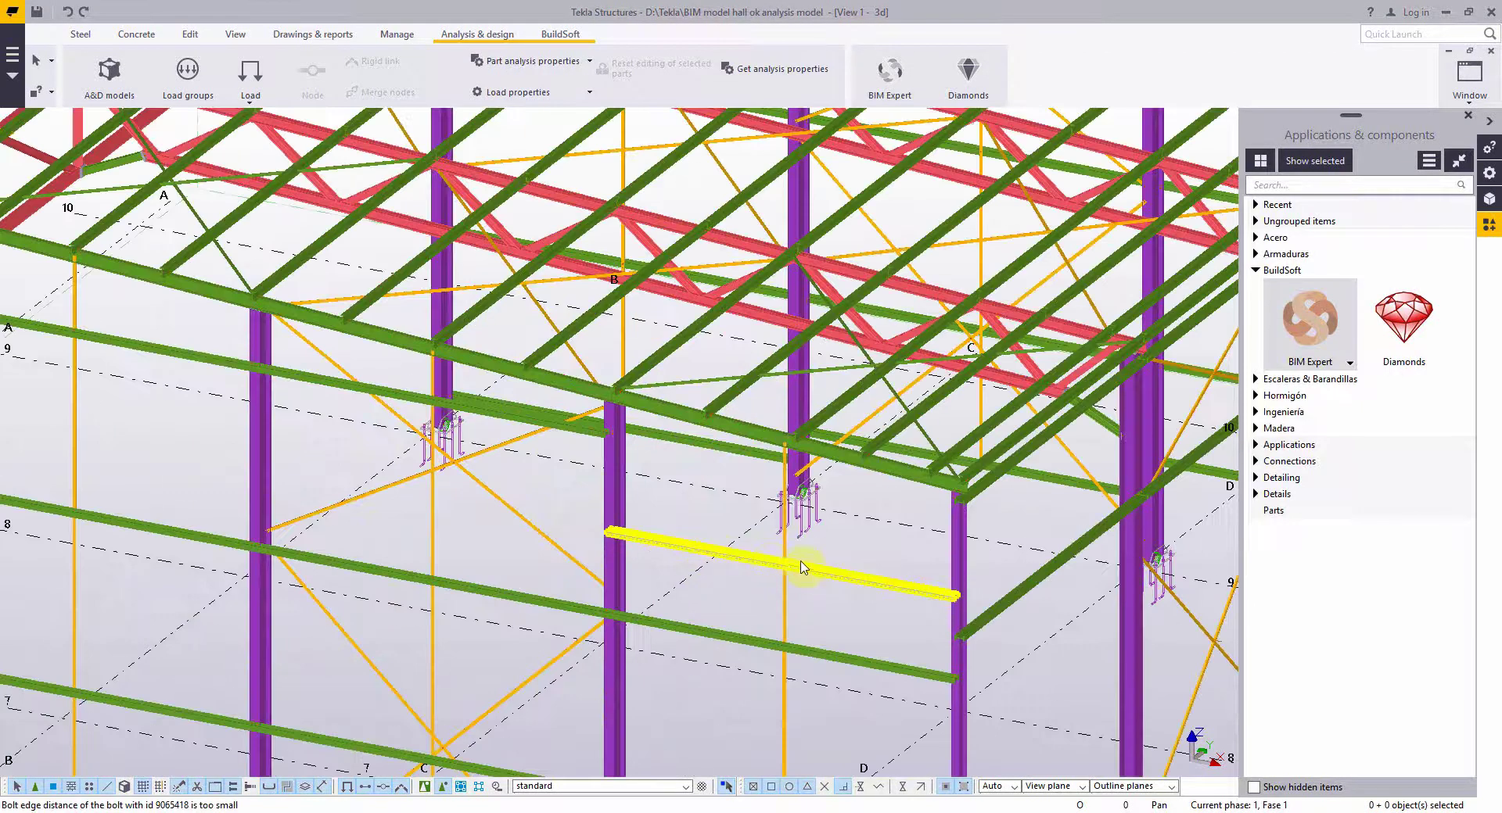
{"action": "scroll", "coordinate": [813, 570], "scroll_direction": "down", "scroll_amount": 3}
{"action": "scroll", "coordinate": [467, 481], "scroll_direction": "up", "scroll_amount": 8}
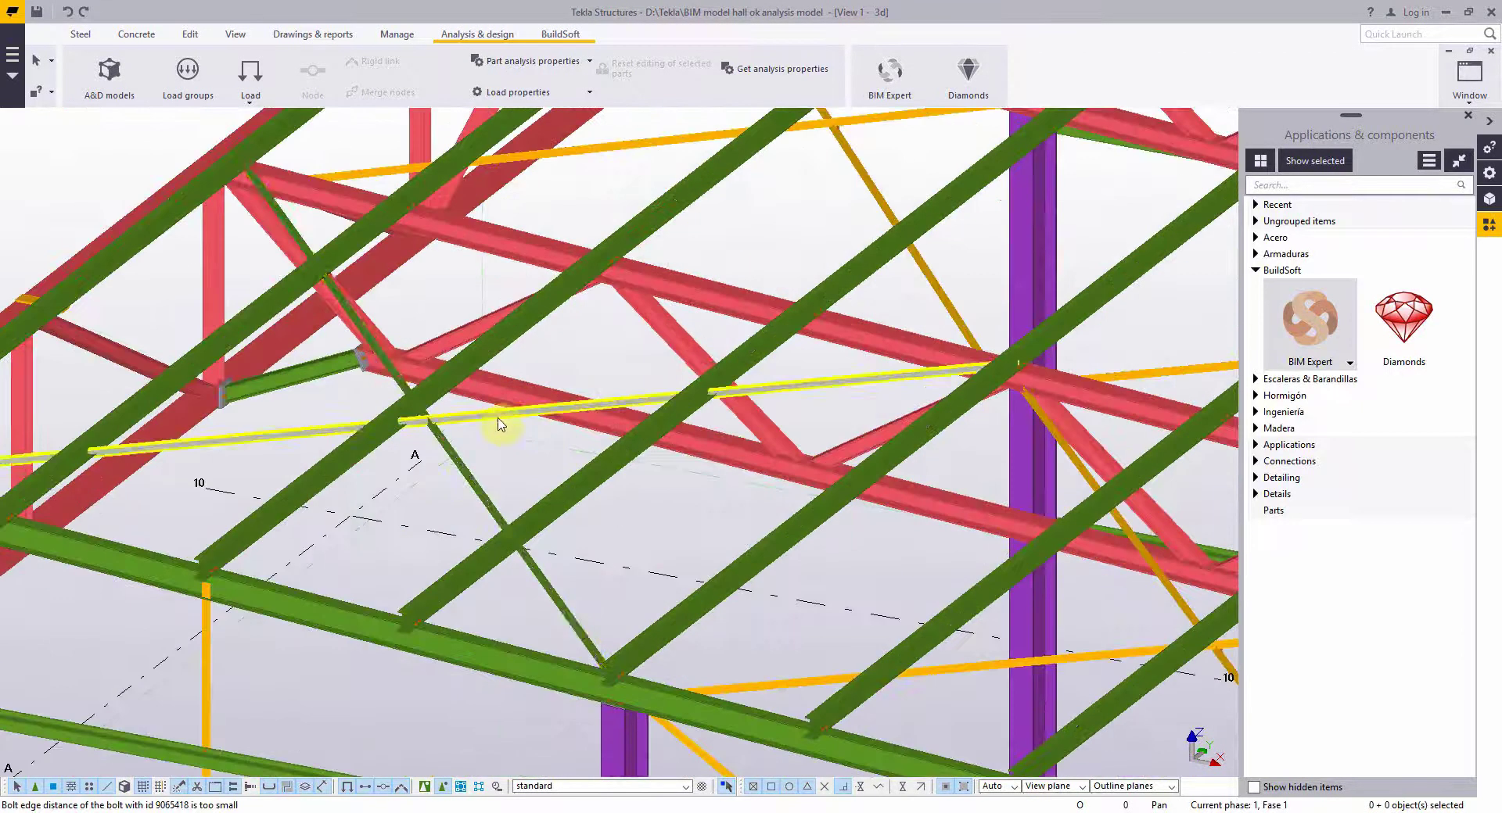